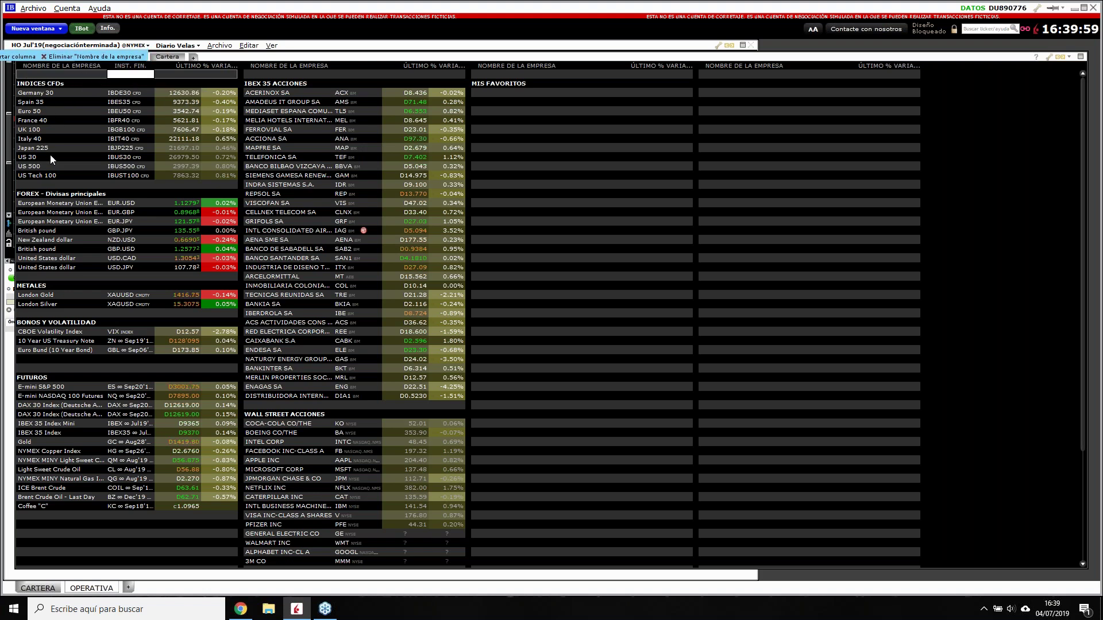
# - Open the column management settings for the Activos Destacados watchlist and reposition the configuration window over the list
pyautogui.moveTo(133, 67)
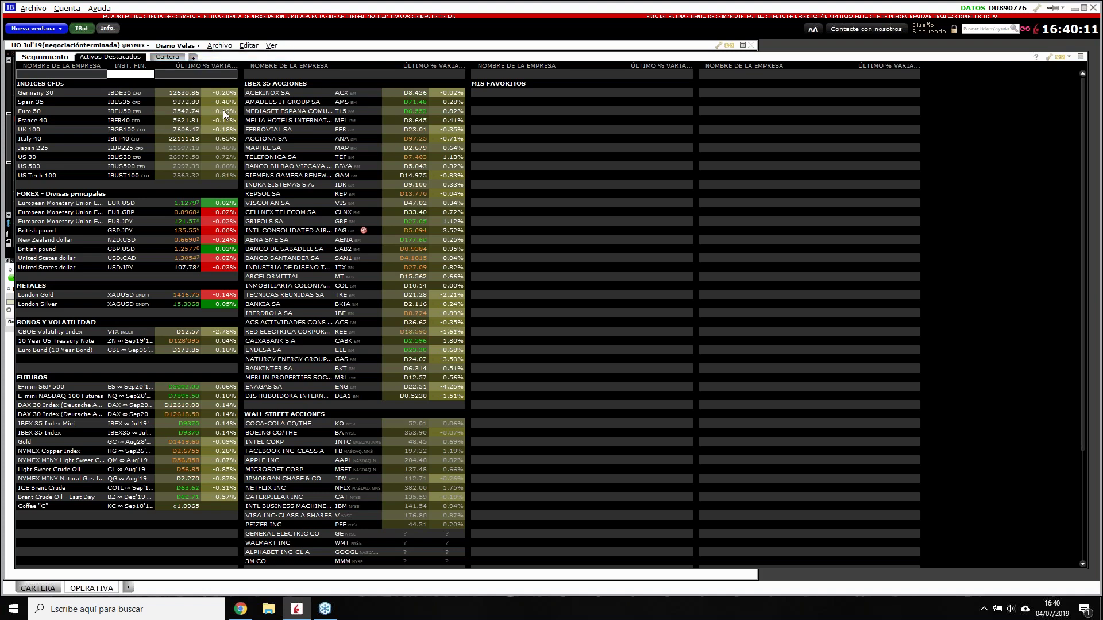
pyautogui.moveTo(209, 68)
pyautogui.mouseDown()
pyautogui.moveTo(225, 67)
pyautogui.moveTo(212, 69)
pyautogui.mouseUp()
pyautogui.rightClick(212, 69)
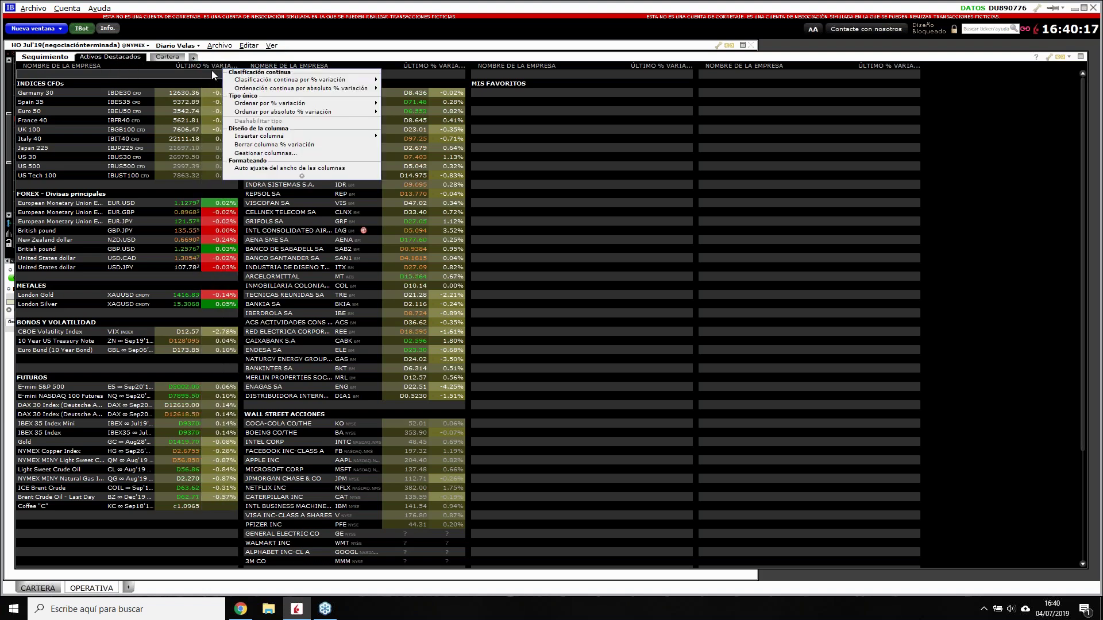
pyautogui.click(211, 66)
pyautogui.rightClick(212, 66)
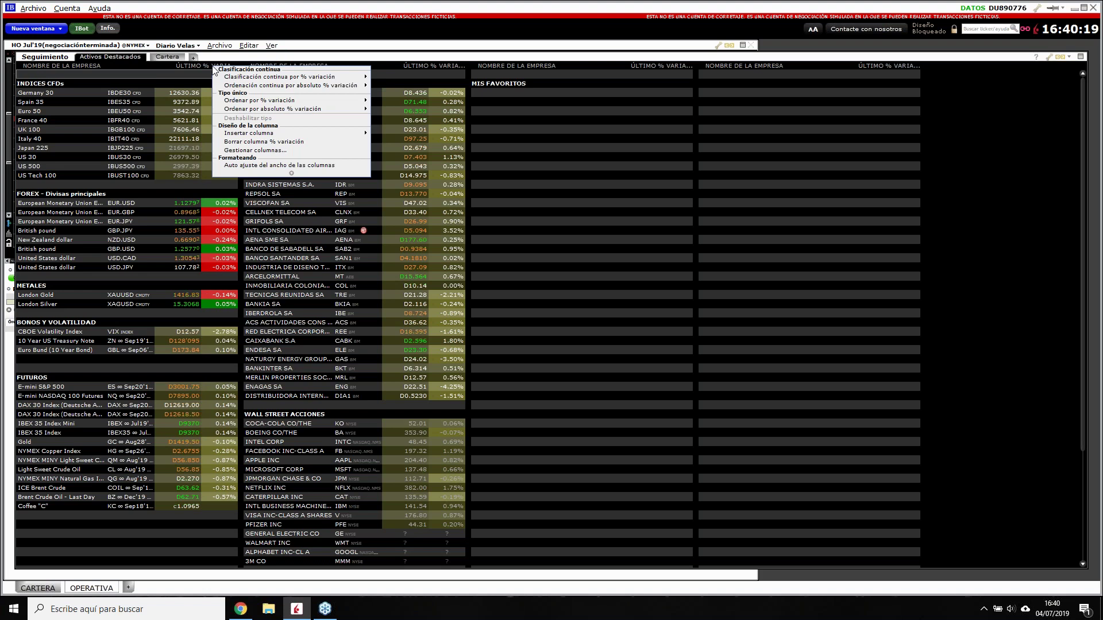
pyautogui.moveTo(251, 135)
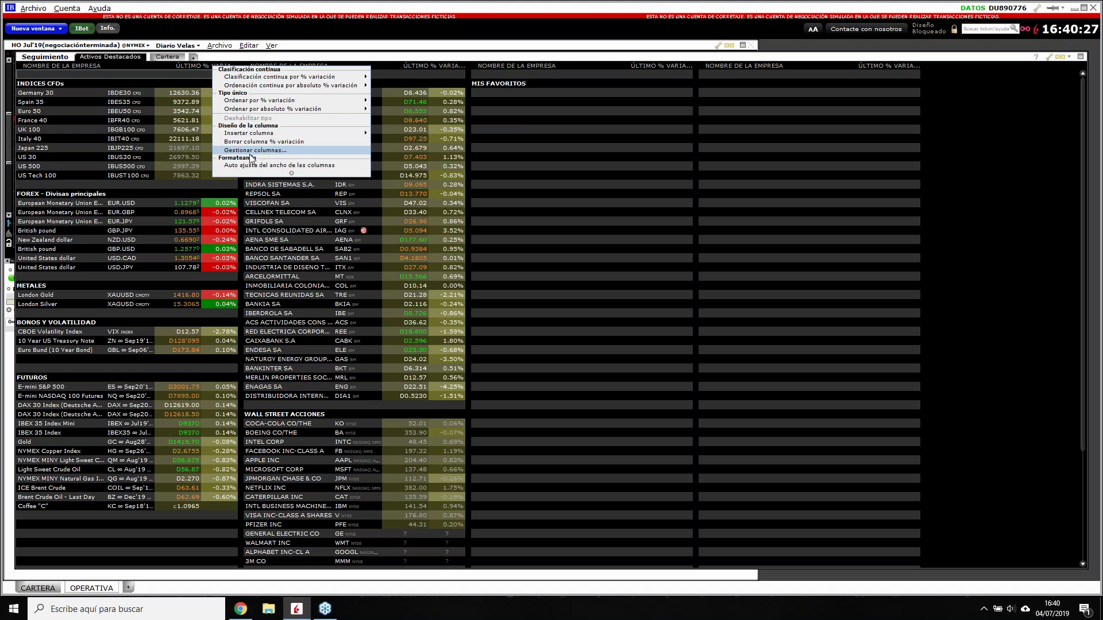
pyautogui.click(260, 150)
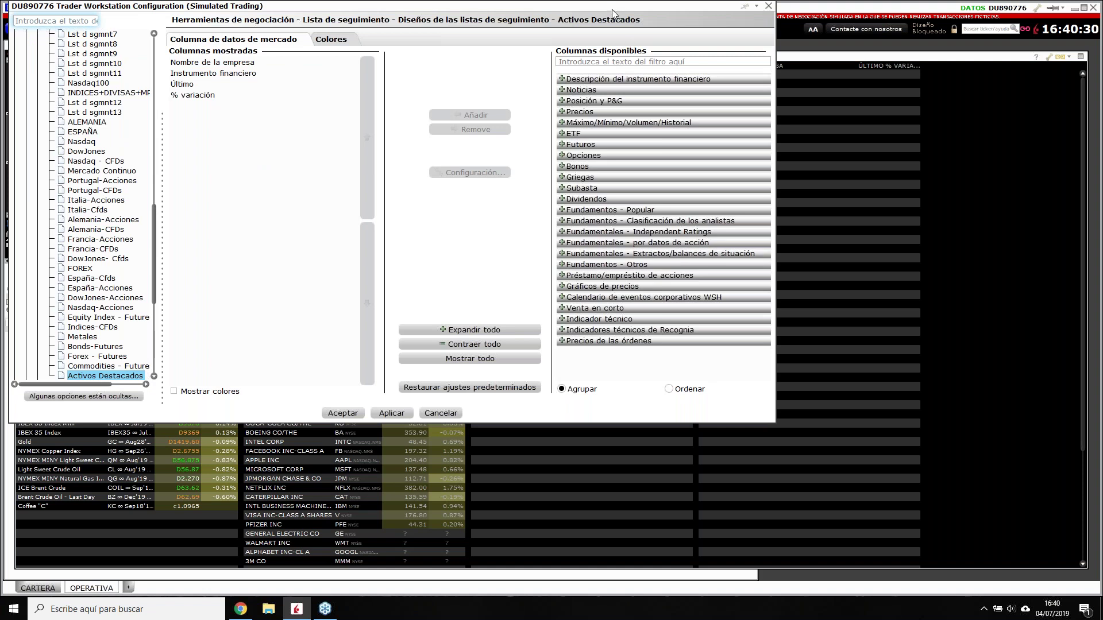
pyautogui.moveTo(612, 10); pyautogui.dragTo(697, 56)
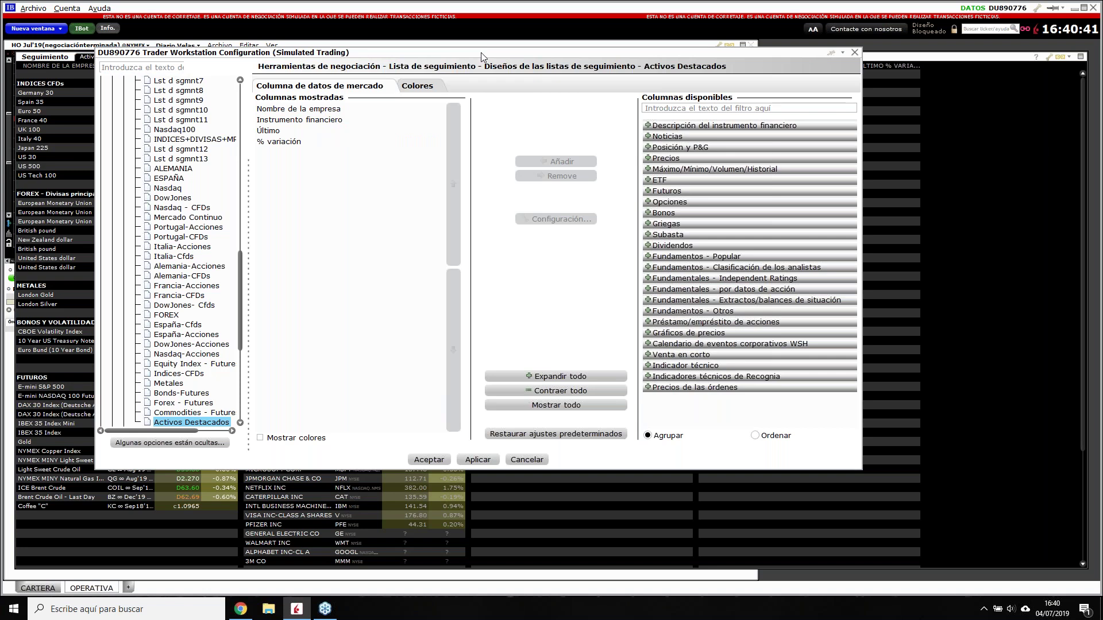
pyautogui.moveTo(481, 56); pyautogui.dragTo(581, 46)
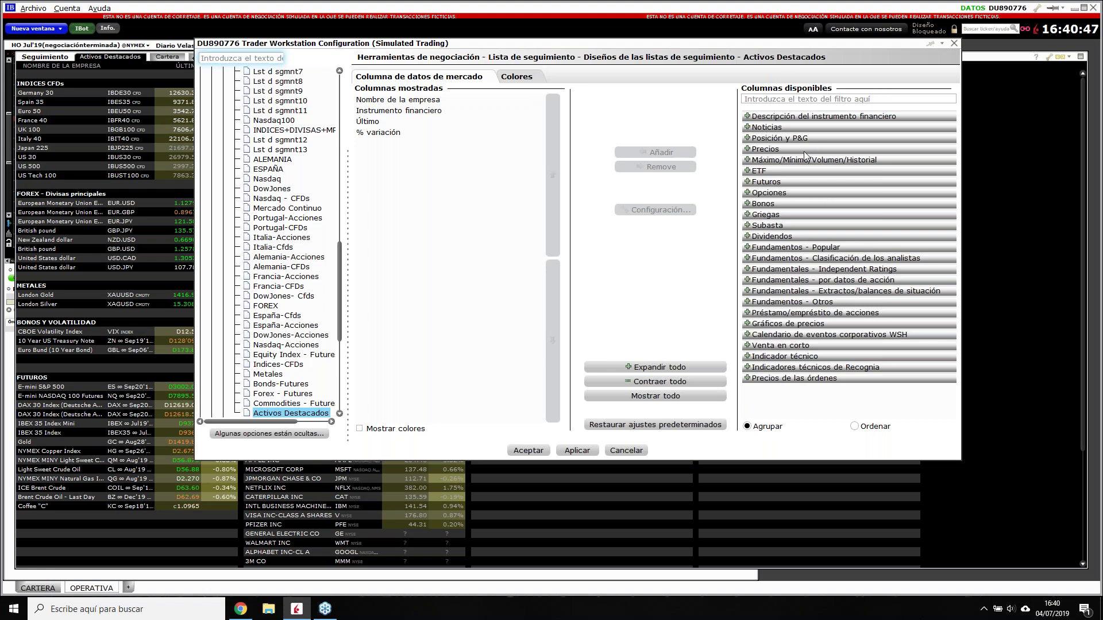
# - Add the Industria, Mercado and Sector columns from the Descripción del instrumento financiero group to the displayed columns
pyautogui.click(751, 116)
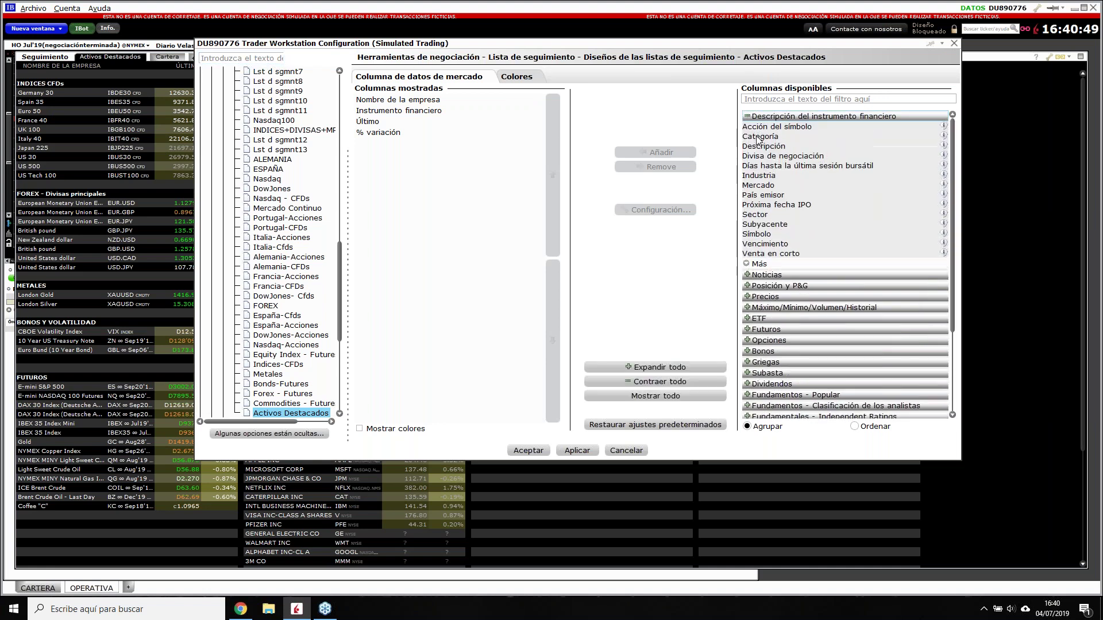
pyautogui.click(773, 176)
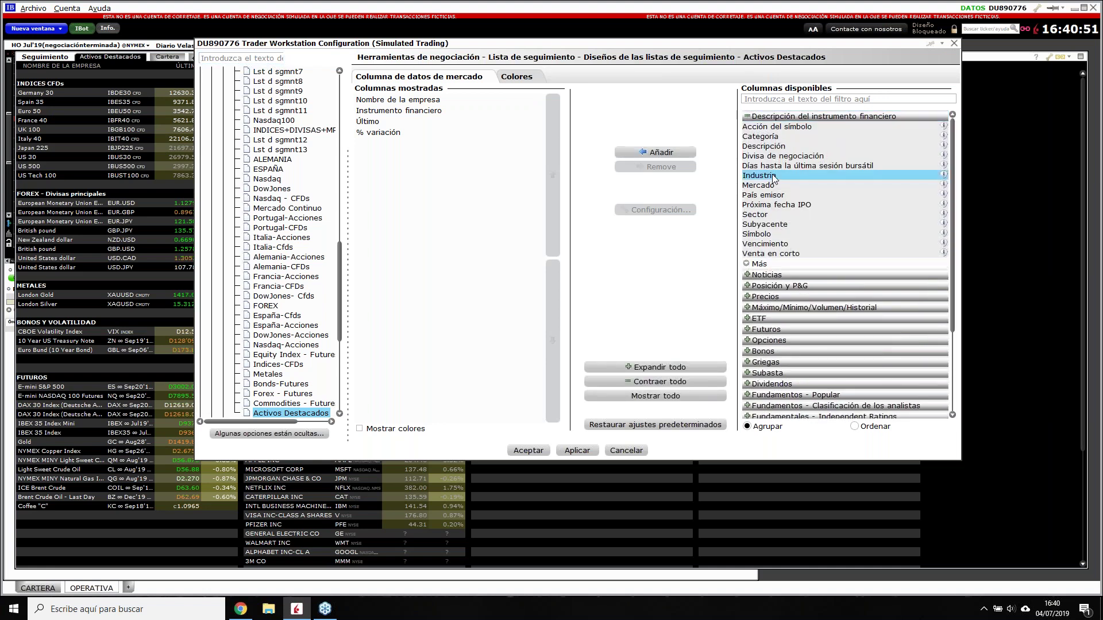
pyautogui.click(667, 152)
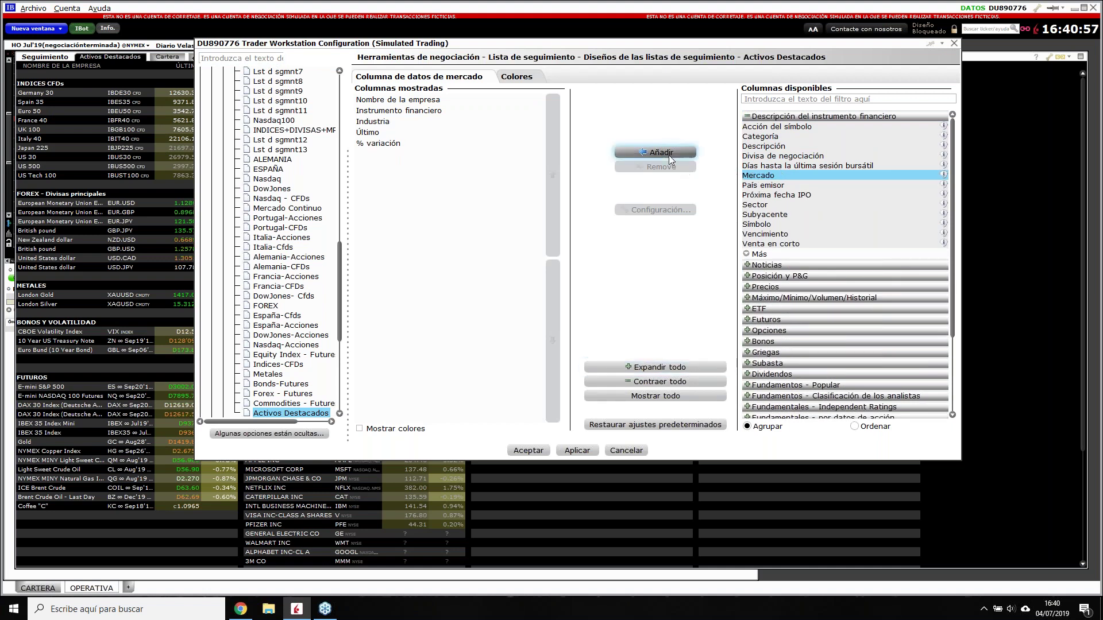
pyautogui.click(669, 153)
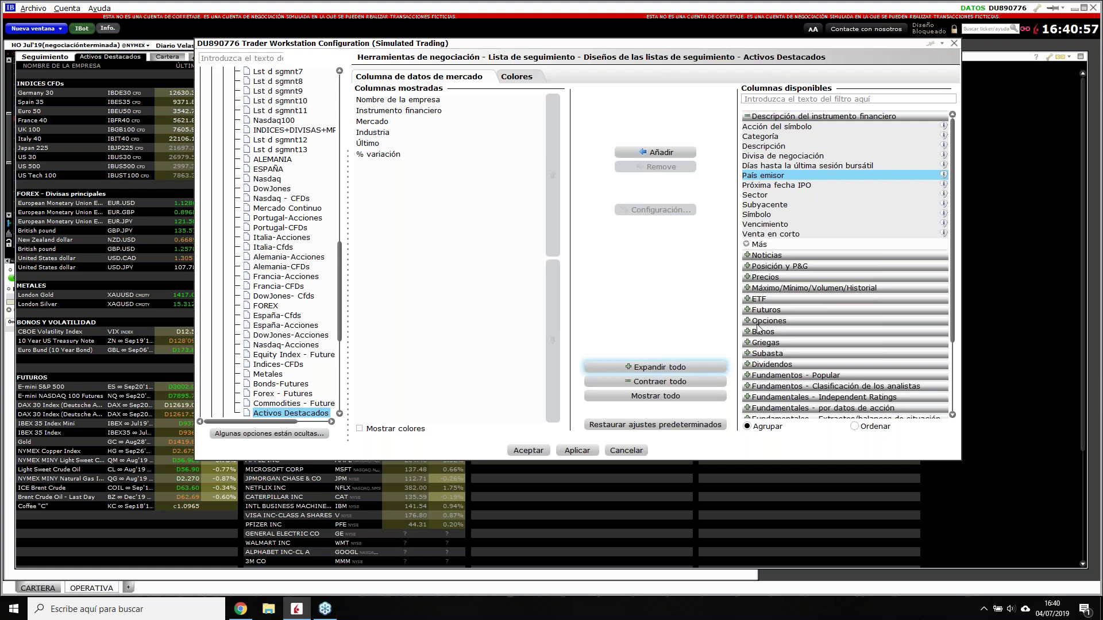
pyautogui.click(754, 195)
pyautogui.click(645, 151)
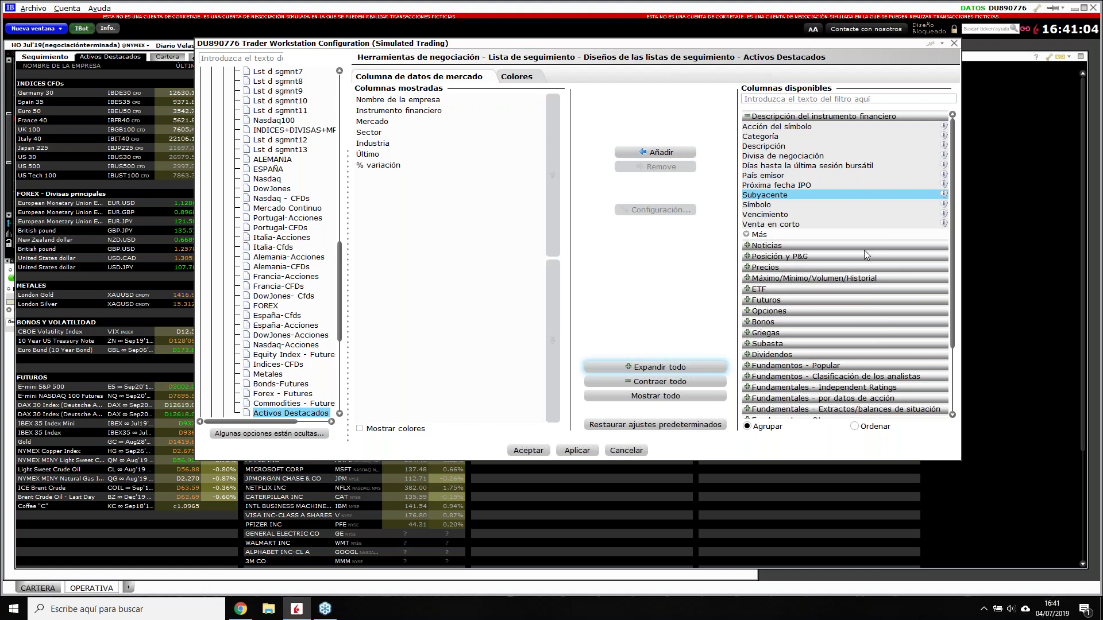
# - Add the PER and Capitalización bursátil columns from the Fundamentos - Popular group to the displayed columns
pyautogui.click(758, 366)
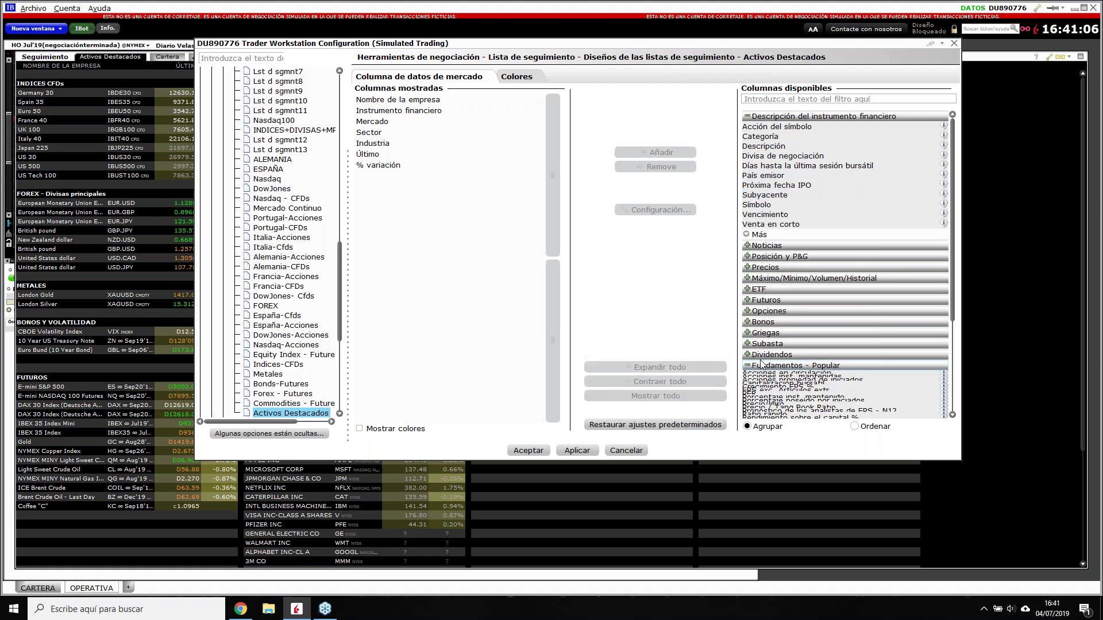
pyautogui.scroll(-1, 861, 282)
pyautogui.scroll(-3, 862, 281)
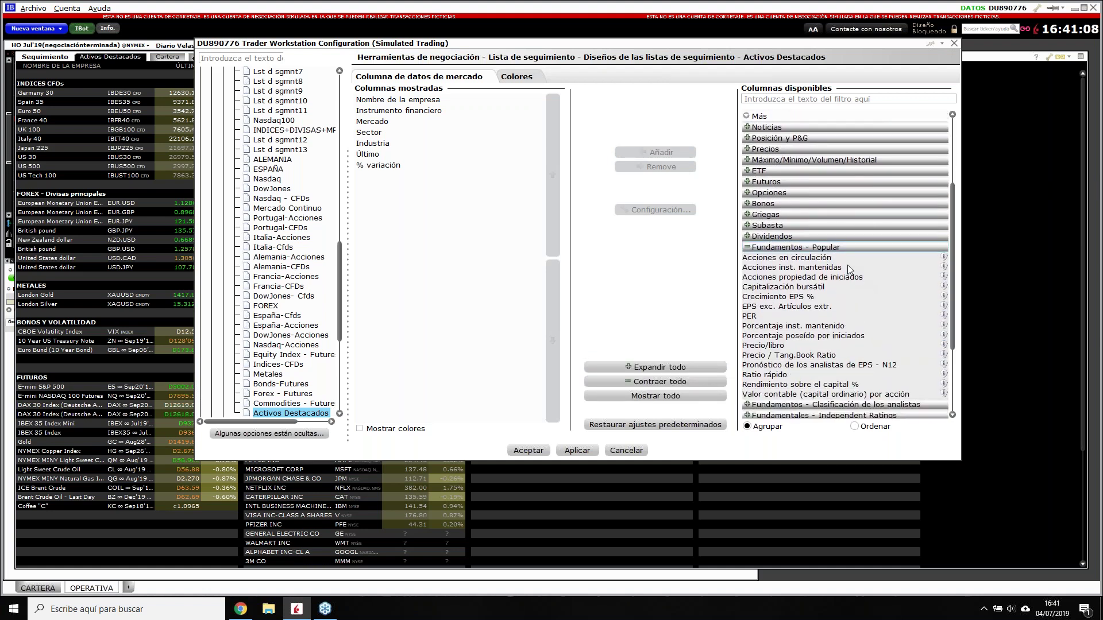
pyautogui.moveTo(846, 264)
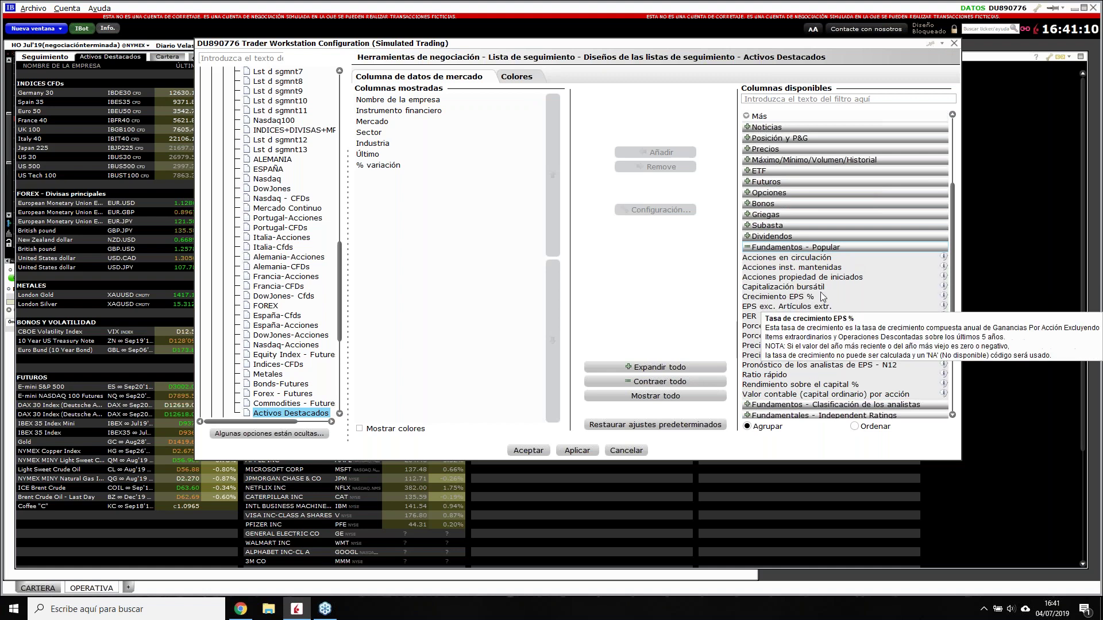
pyautogui.scroll(-3, 821, 292)
pyautogui.scroll(-1, 823, 296)
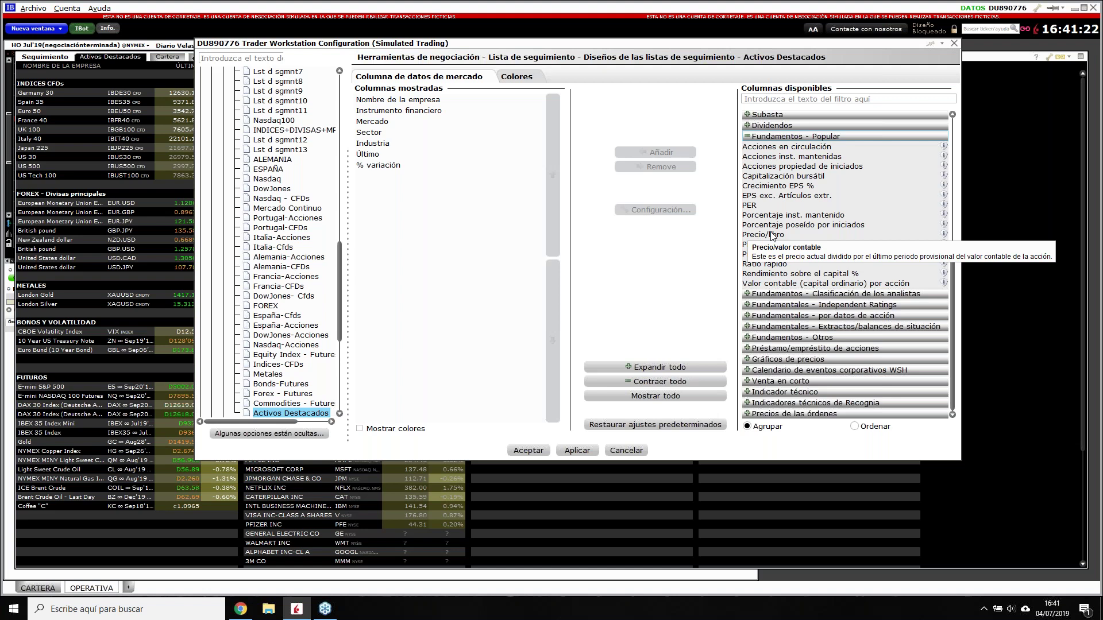
pyautogui.click(767, 205)
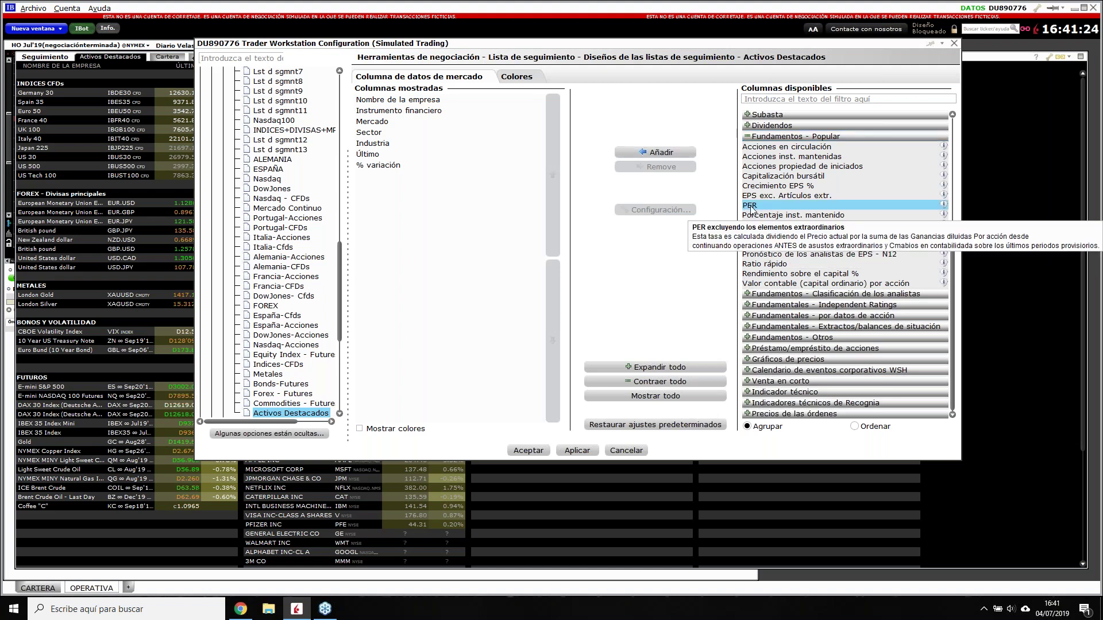
pyautogui.click(652, 154)
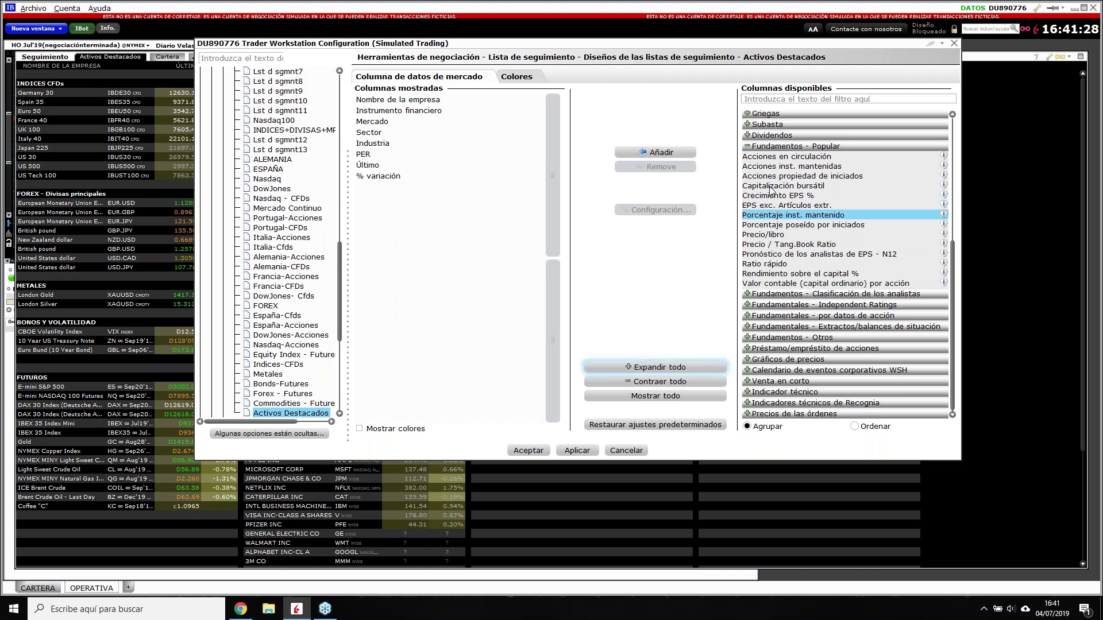
pyautogui.click(771, 187)
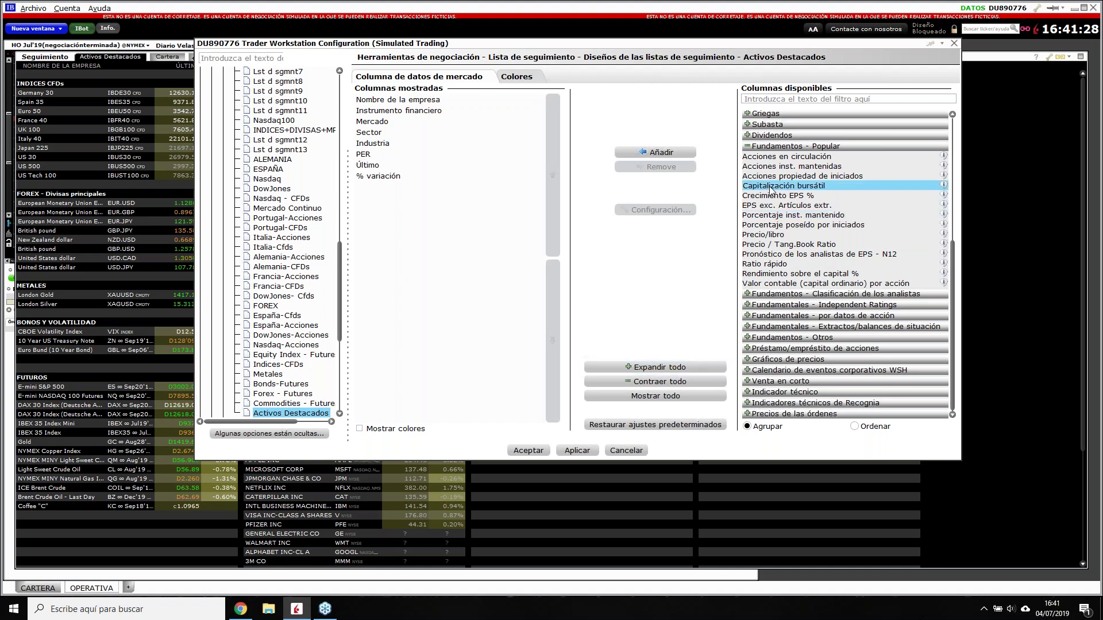
pyautogui.click(656, 154)
# - Apply the new column layout to the Activos Destacados watchlist and accept the configuration
pyautogui.click(576, 450)
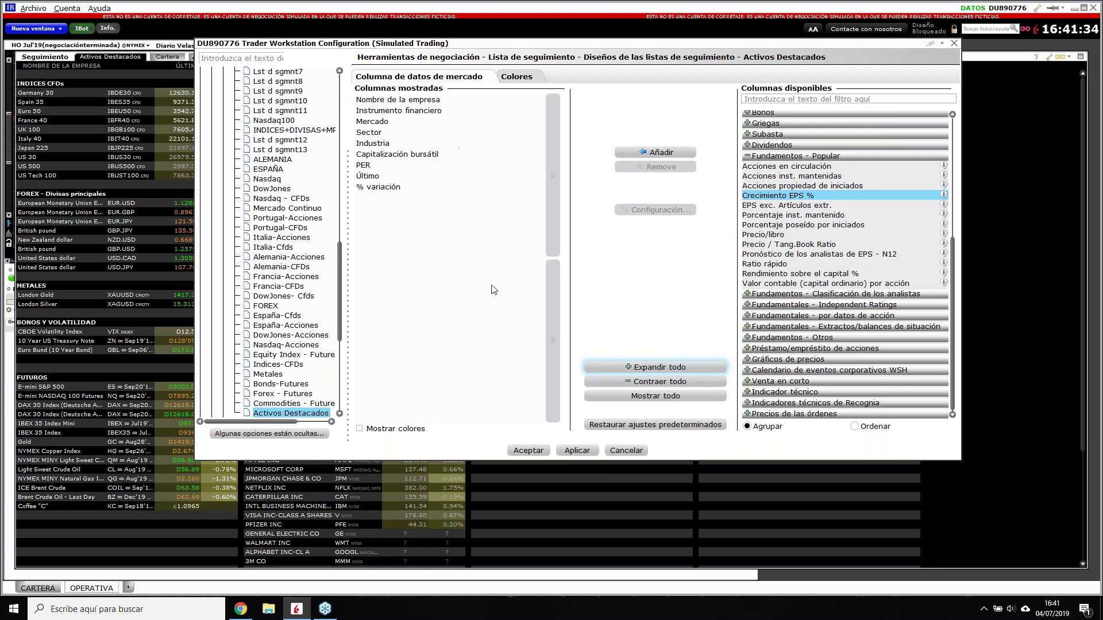
pyautogui.click(584, 450)
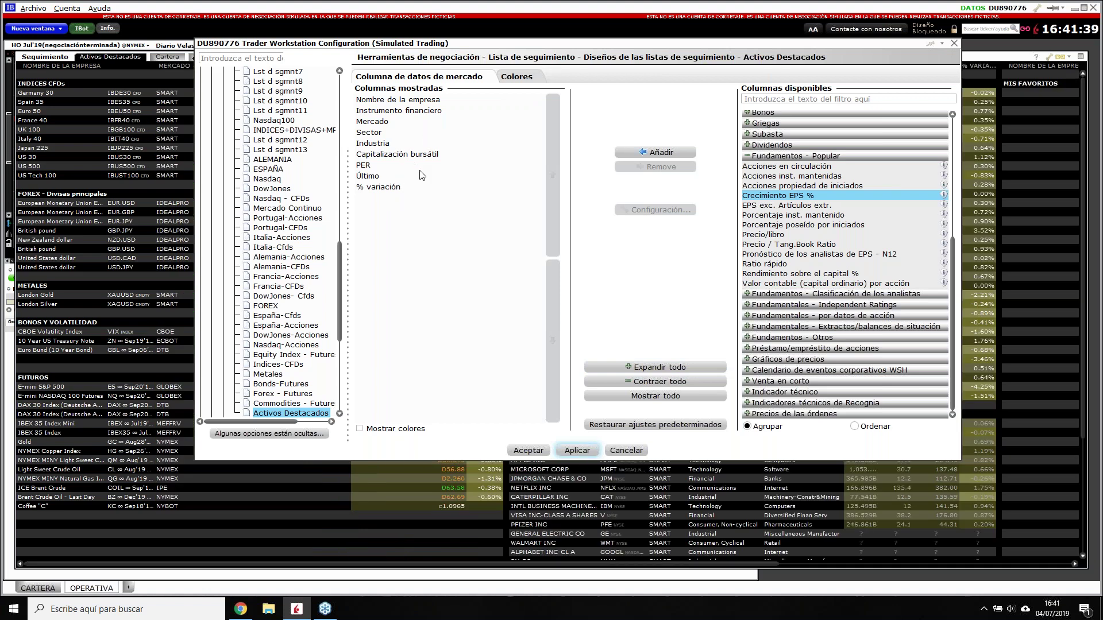
pyautogui.click(377, 189)
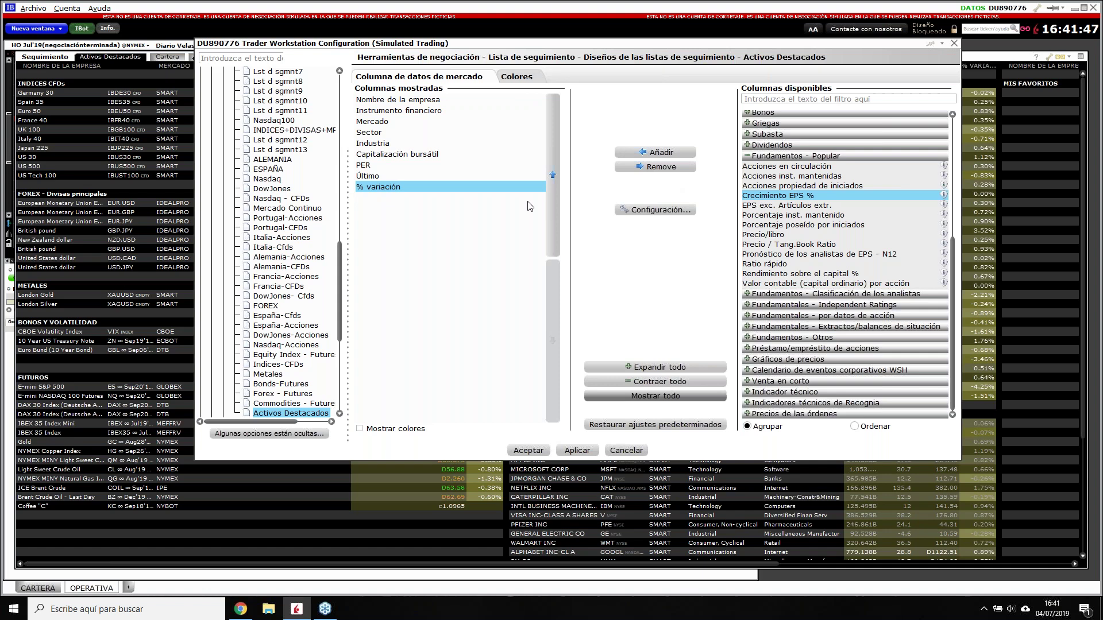
pyautogui.click(540, 449)
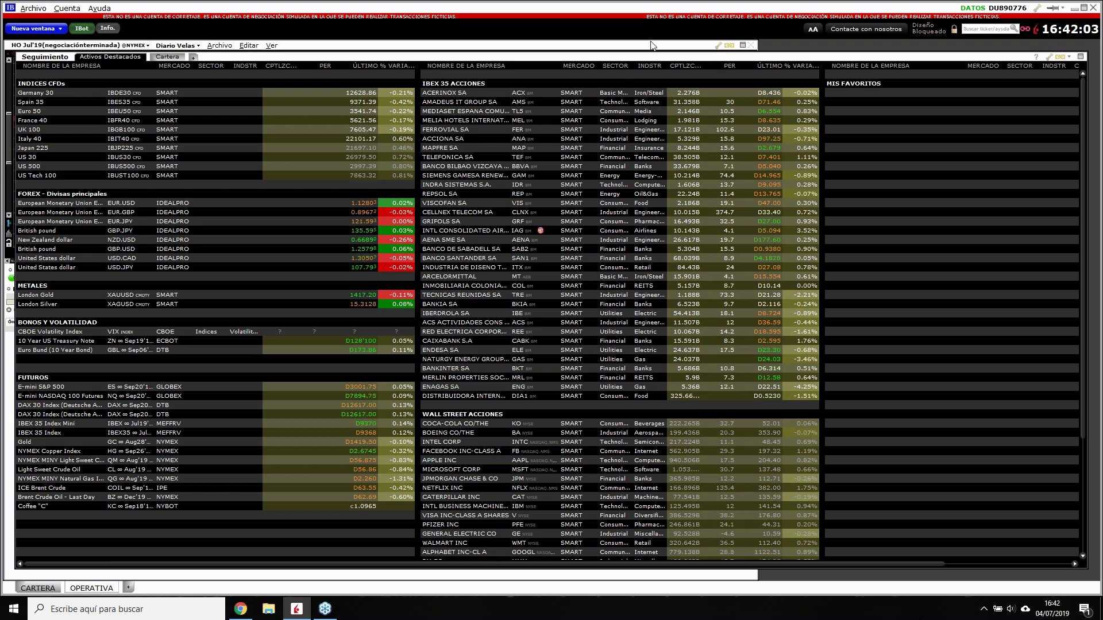
# - Widen the Industria column and sort the Activos Destacados watchlist by Sector in descending order
pyautogui.click(664, 65)
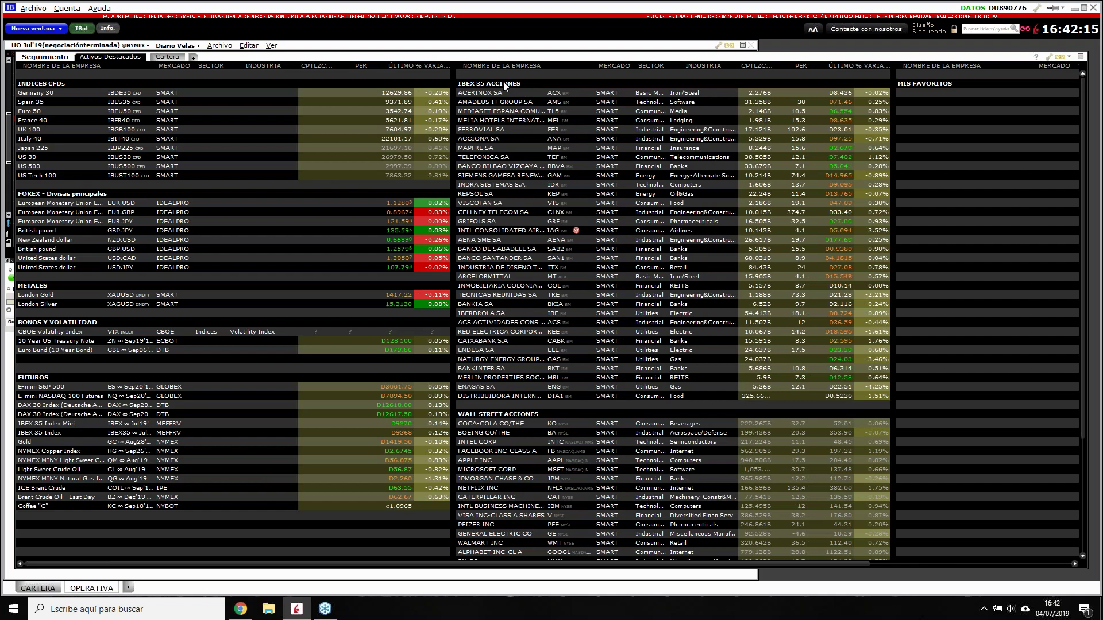
pyautogui.click(654, 65)
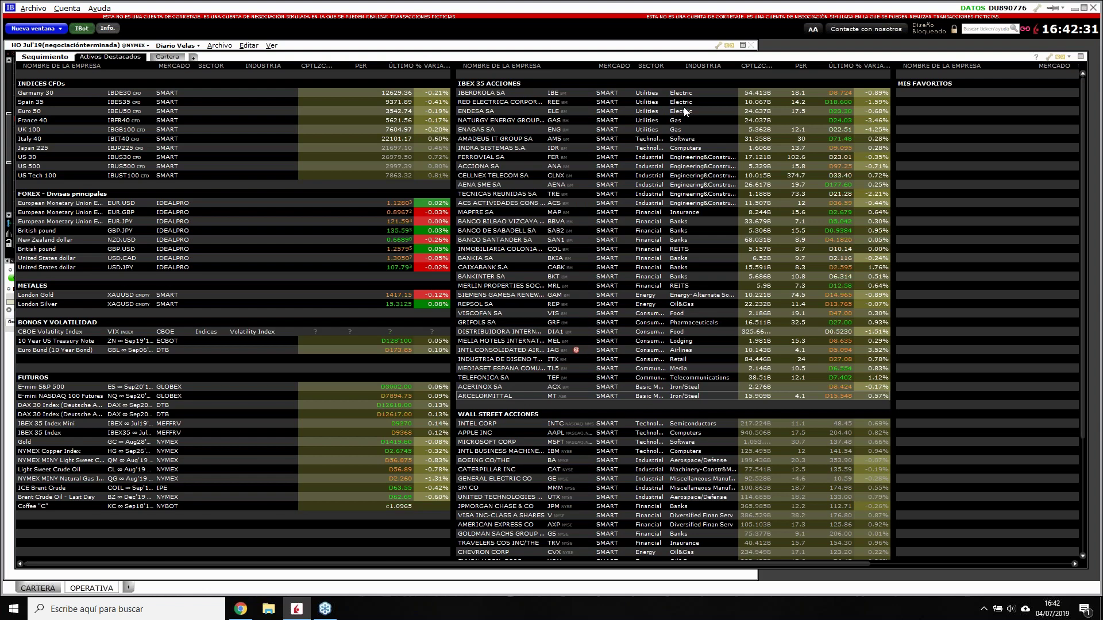
# - Sort the stocks in the Activos Destacados watchlist by PER in descending order
pyautogui.click(797, 61)
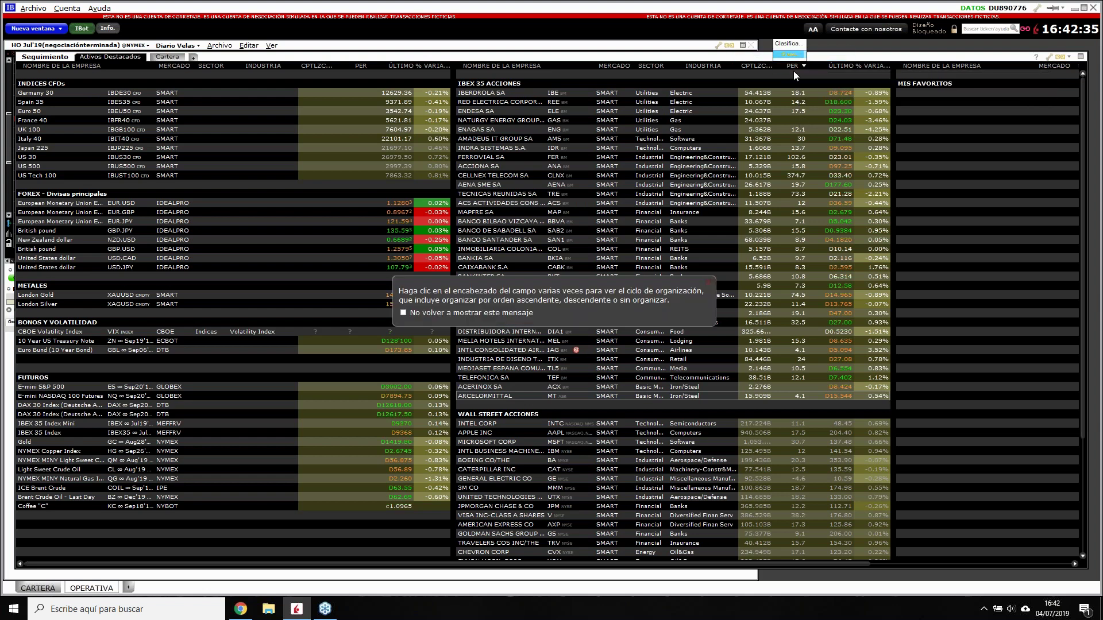
pyautogui.moveTo(792, 64)
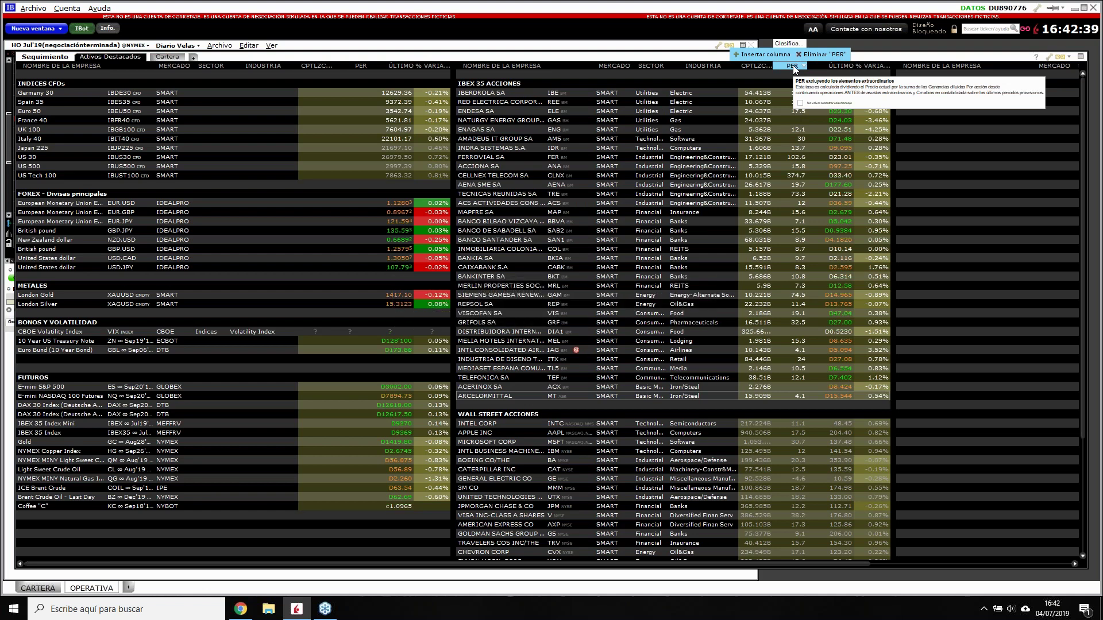
pyautogui.click(793, 65)
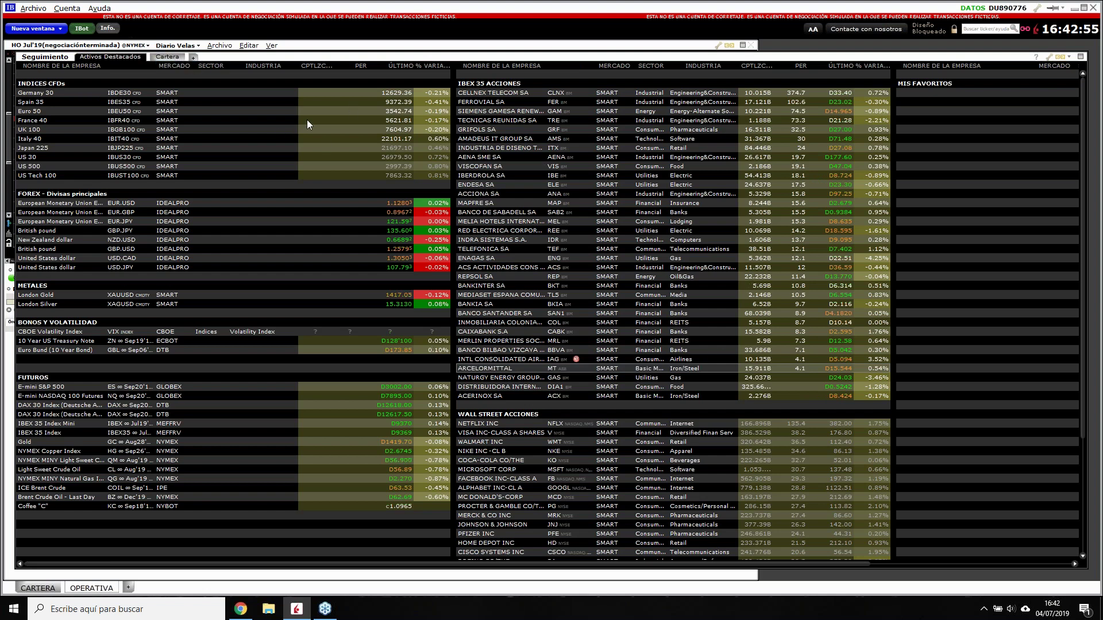
# - Add a new empty watchlist (Lista de seguimiento) tab beside the Cartera tab
pyautogui.click(194, 58)
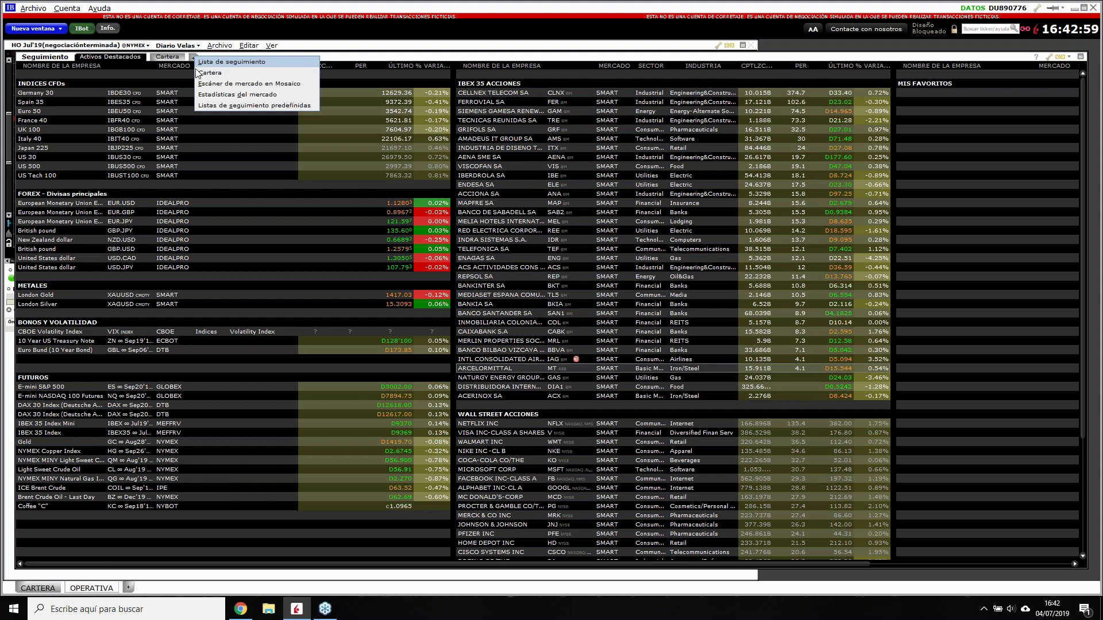
pyautogui.click(194, 59)
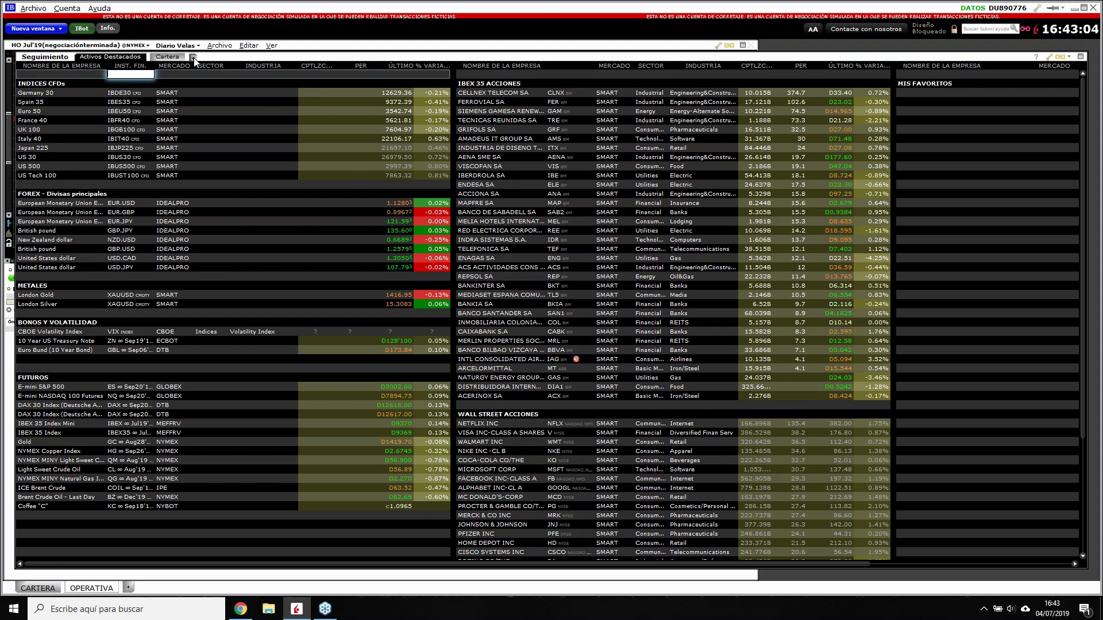
pyautogui.click(194, 58)
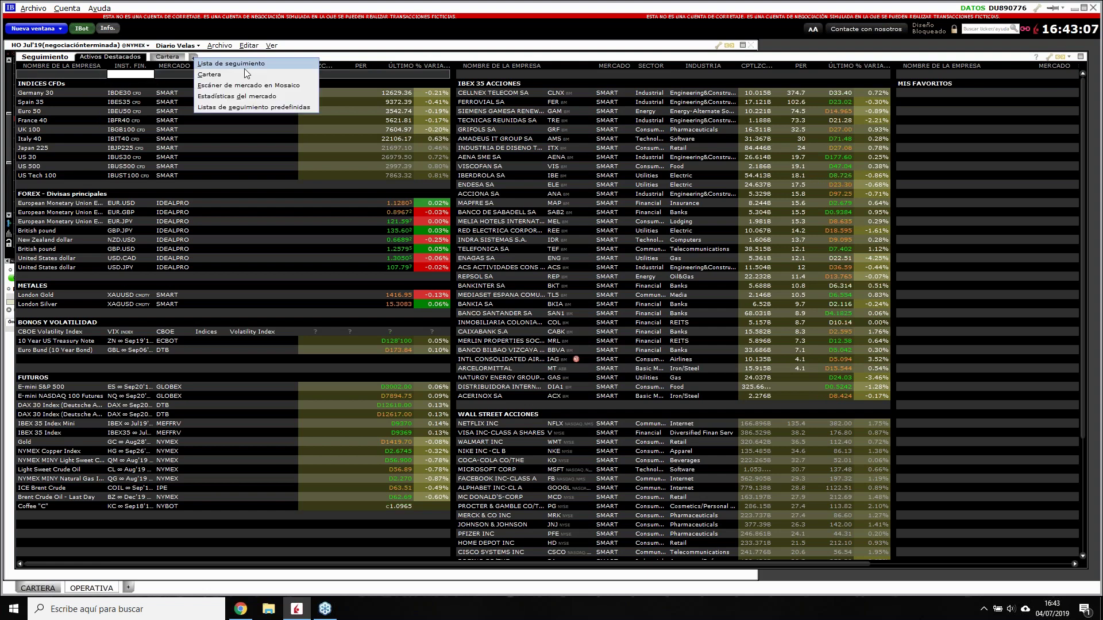
pyautogui.click(239, 64)
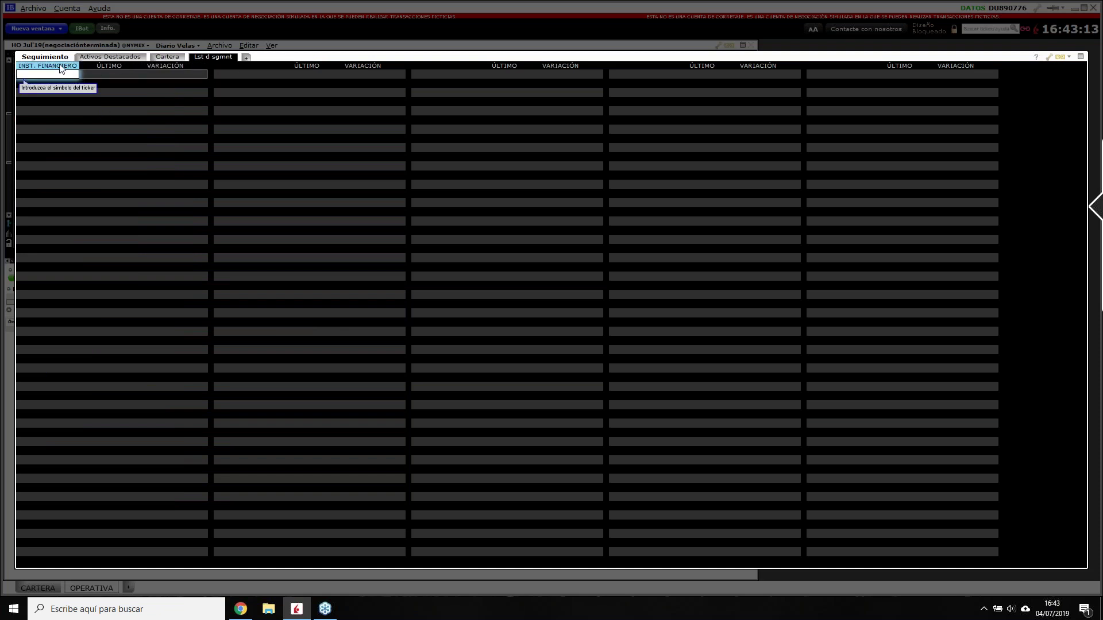
# - Open the settings (Ajustes) of the new watchlist to show its market data column configuration
pyautogui.moveTo(52, 69)
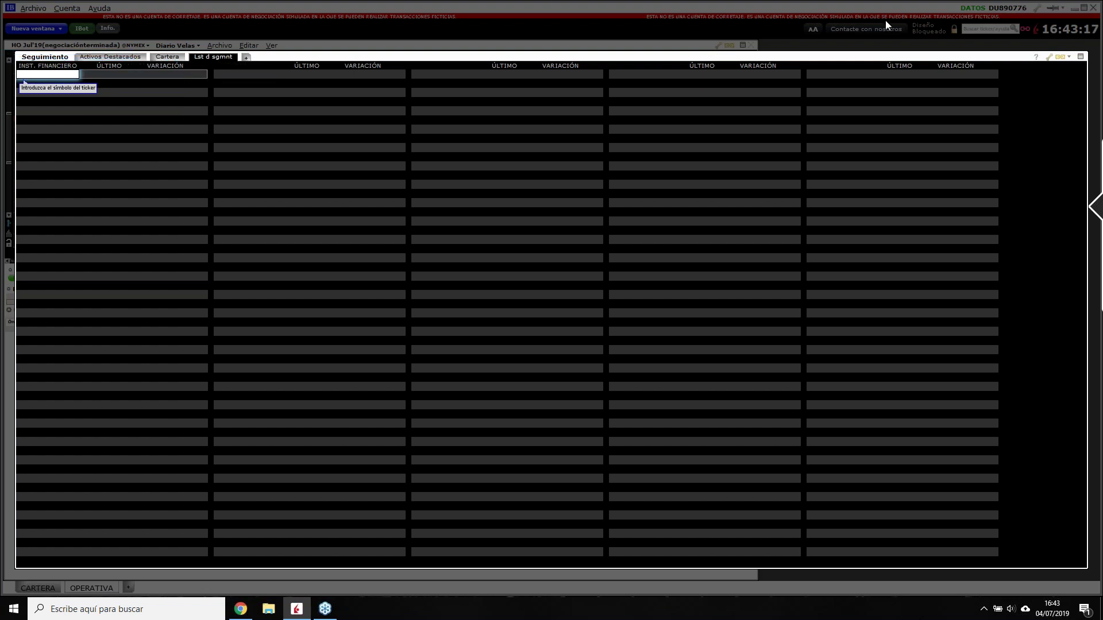
pyautogui.click(1049, 58)
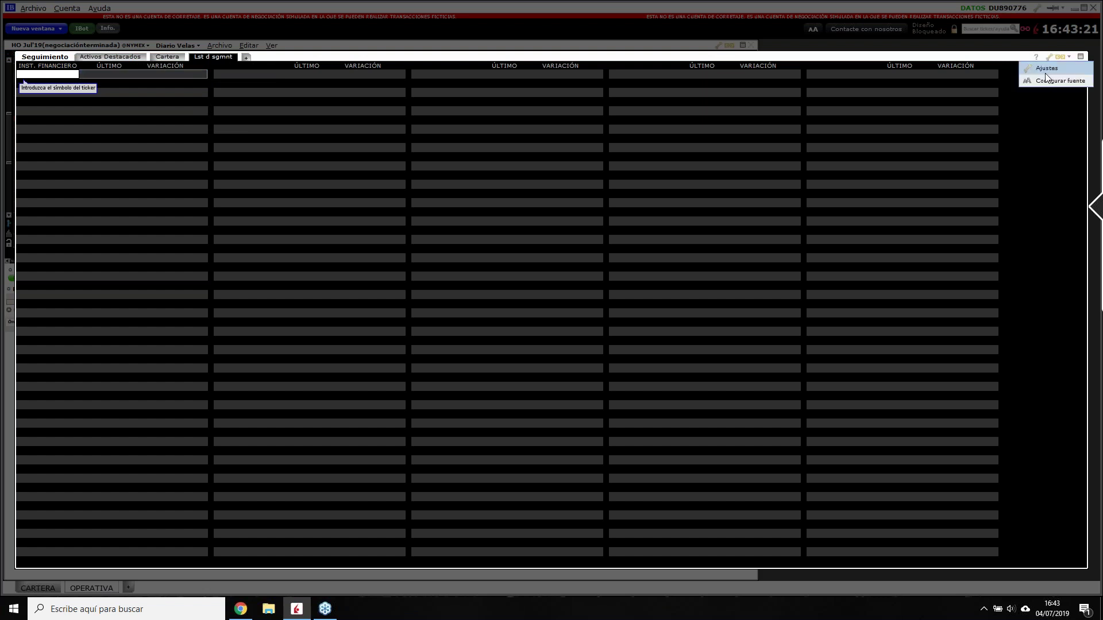
pyautogui.click(1045, 67)
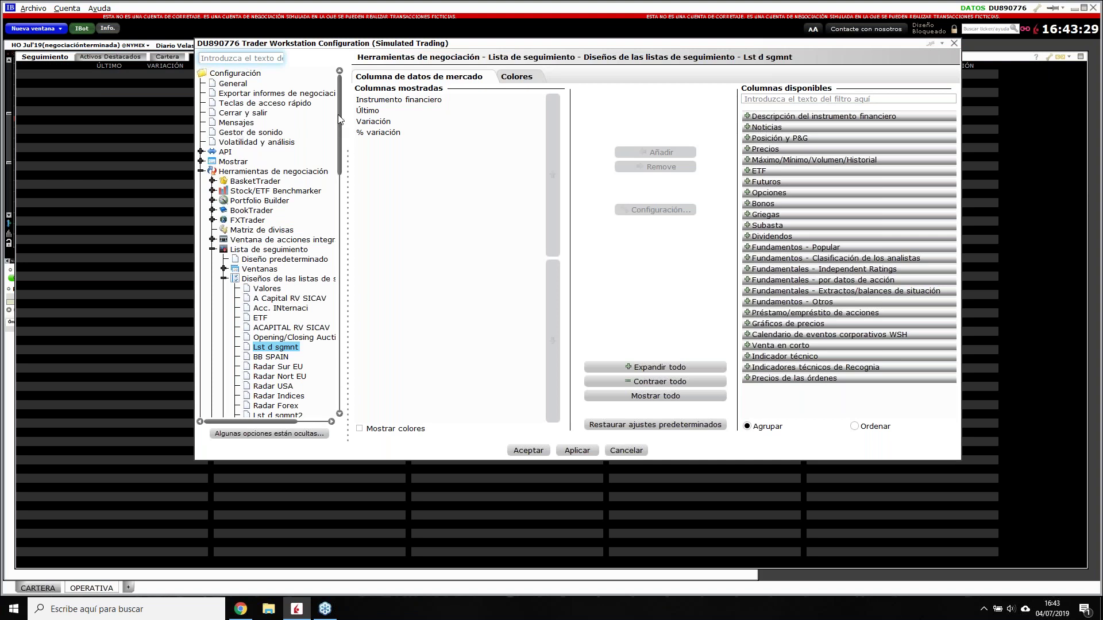
# - Open the default watchlist layout (Diseño predeterminado) under Lista de seguimiento in the configuration
pyautogui.moveTo(339, 119); pyautogui.dragTo(342, 325)
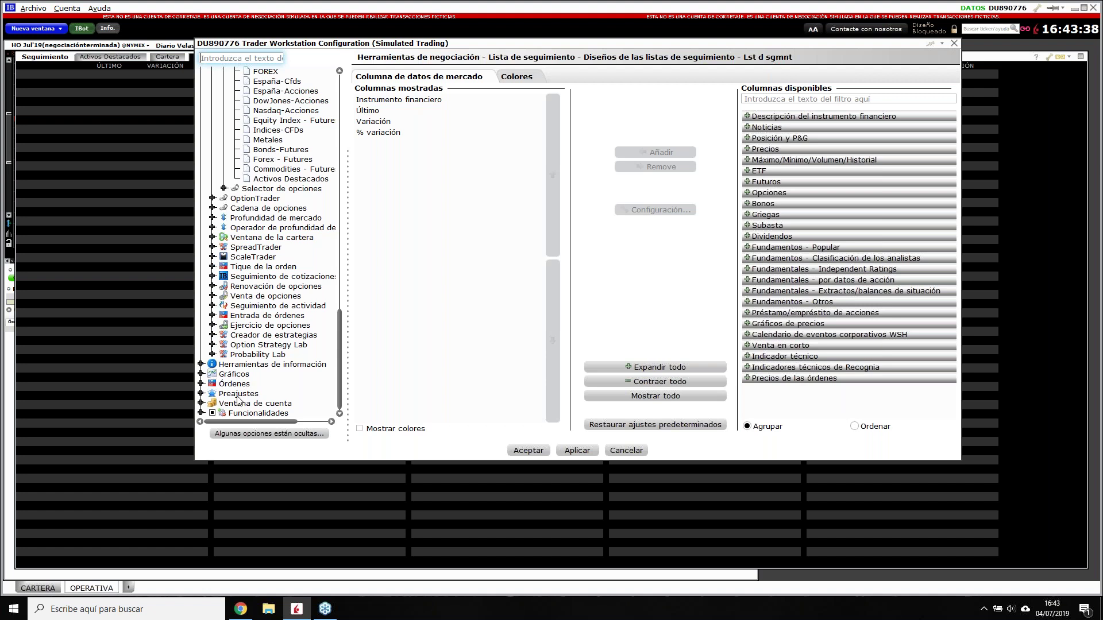
pyautogui.click(256, 393)
pyautogui.moveTo(341, 300); pyautogui.dragTo(345, 119)
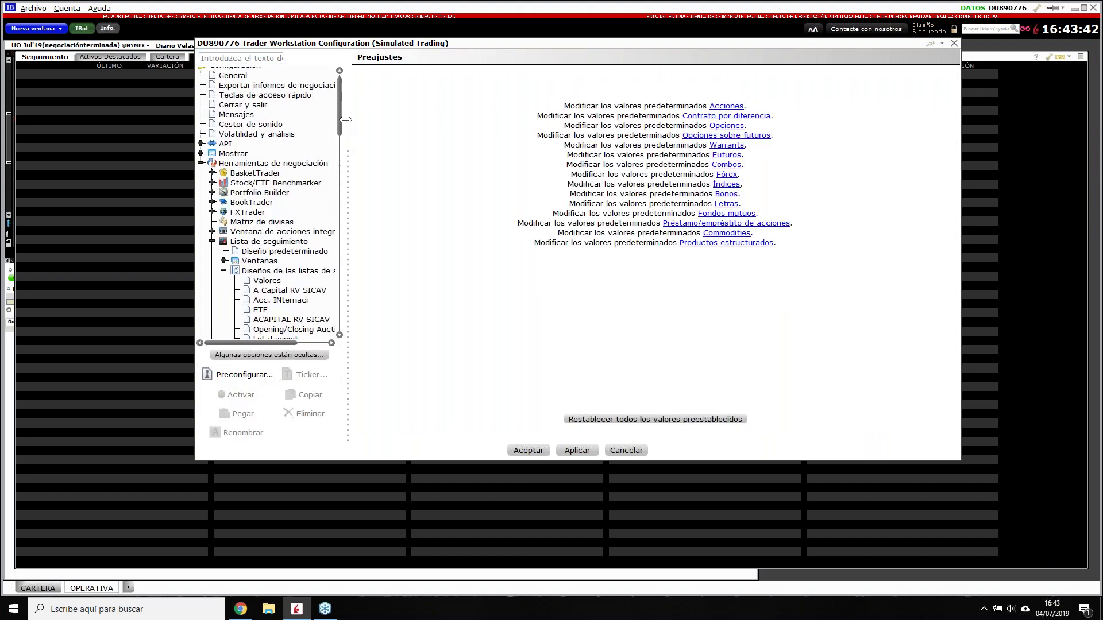
pyautogui.click(264, 251)
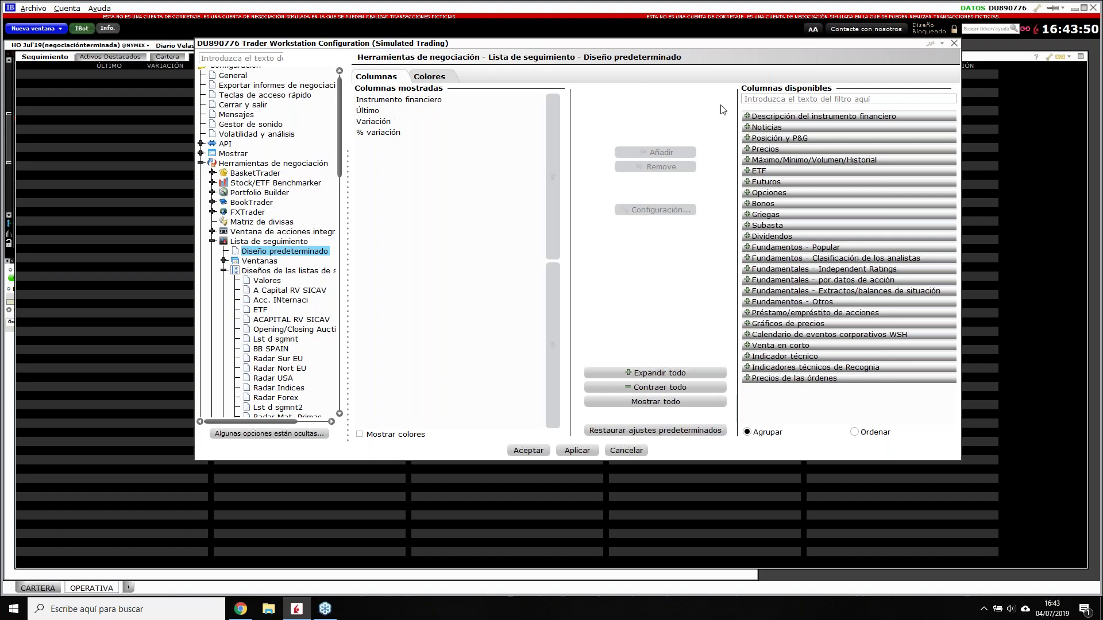
# - Add the Industria, Nombre de la empresa and Sector columns to the default watchlist layout and save the configuration
pyautogui.click(748, 116)
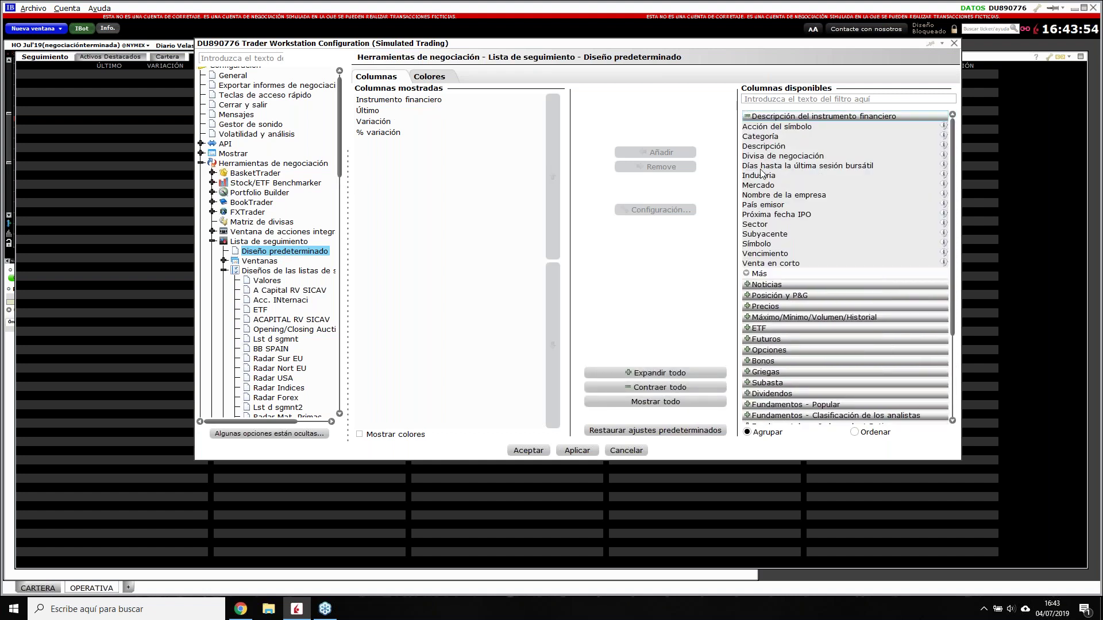
pyautogui.click(762, 176)
pyautogui.click(675, 153)
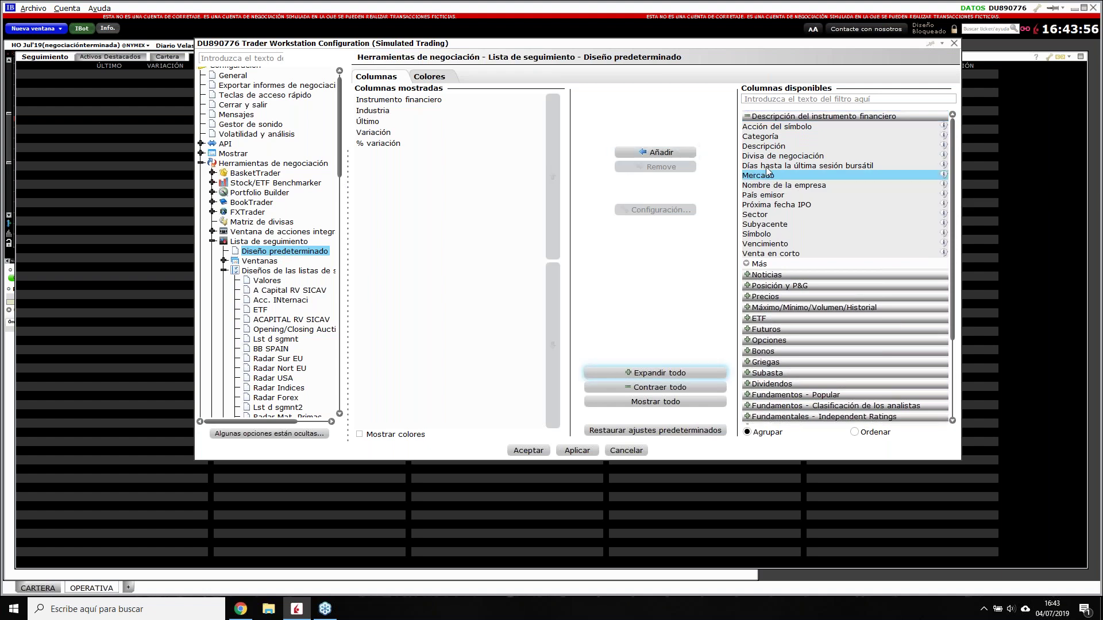
pyautogui.click(796, 185)
pyautogui.click(655, 154)
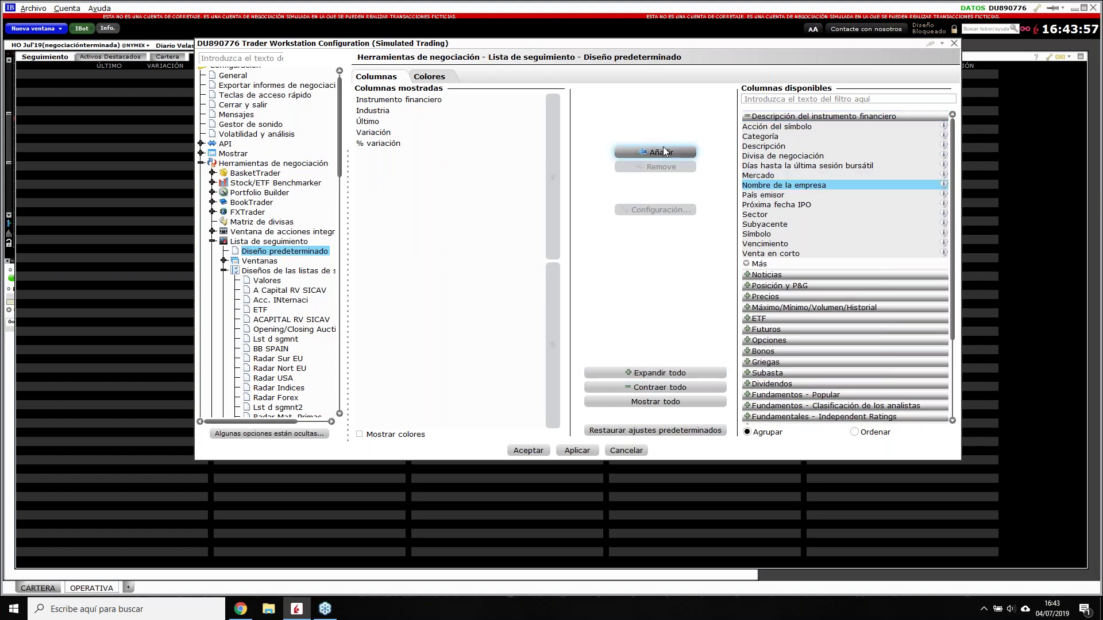
pyautogui.click(739, 206)
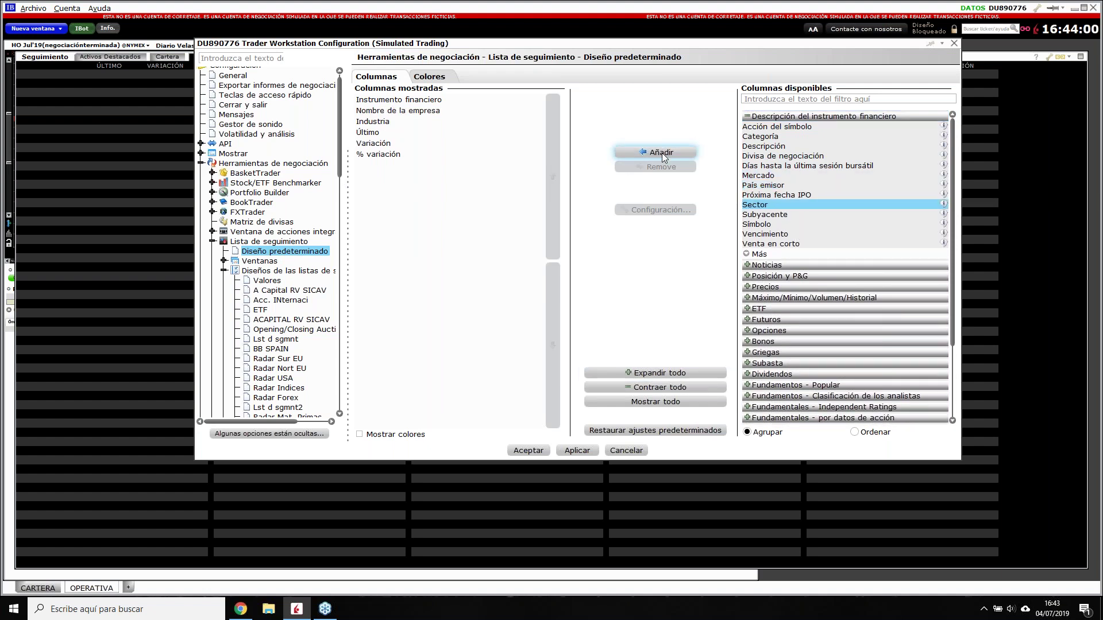
pyautogui.click(662, 152)
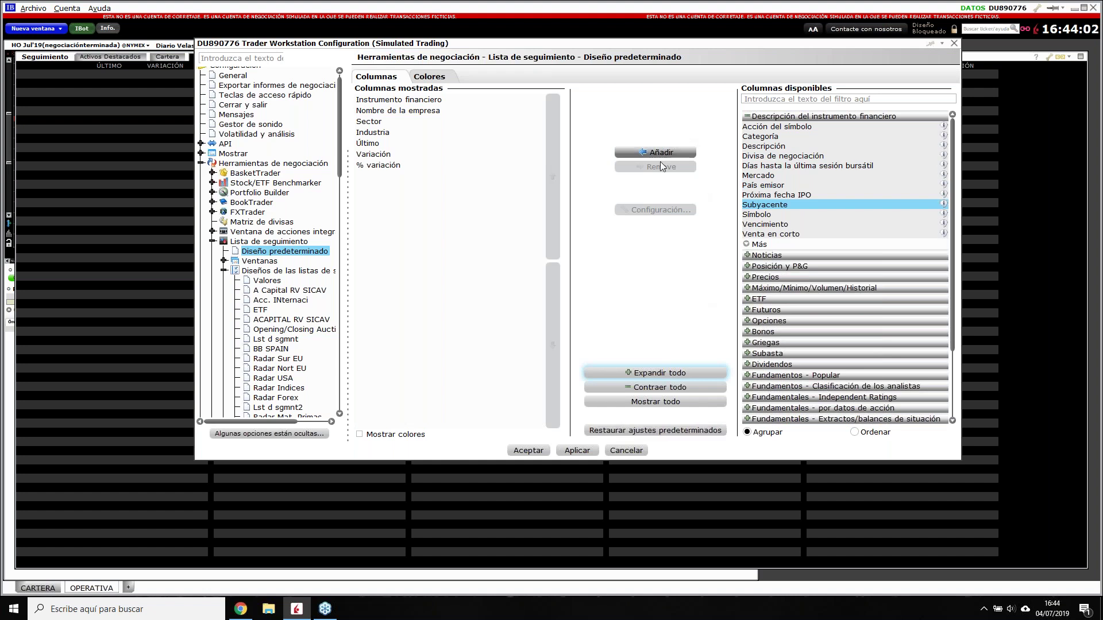
pyautogui.click(577, 451)
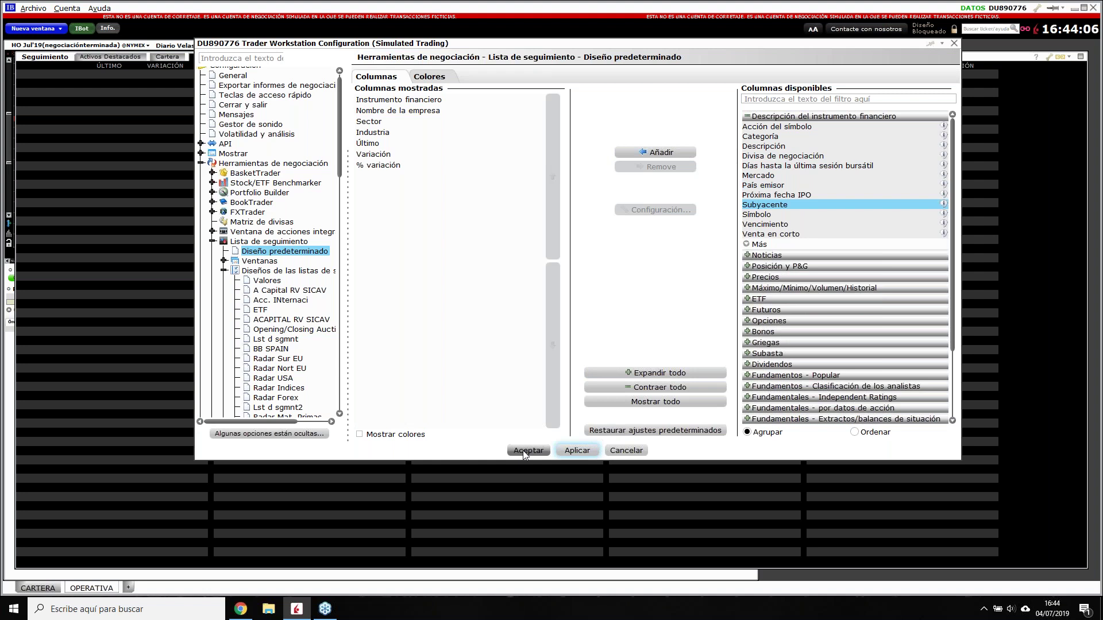
pyautogui.click(522, 450)
# - Add two more empty watchlist (Lista de seguimiento) tabs after Lst d sgmnt
pyautogui.click(246, 57)
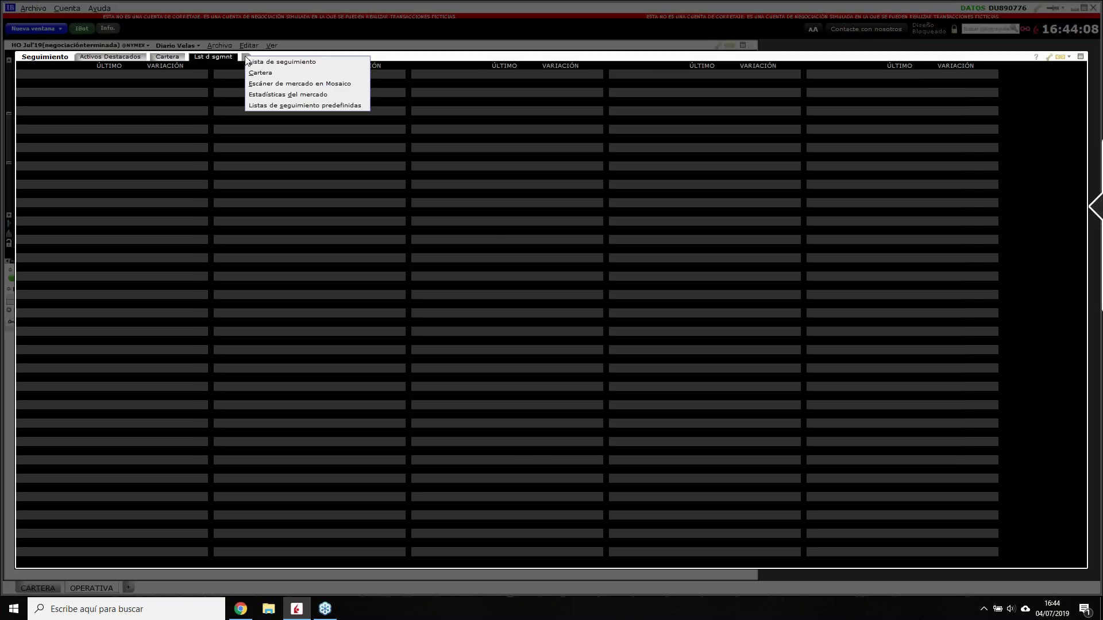
pyautogui.click(266, 62)
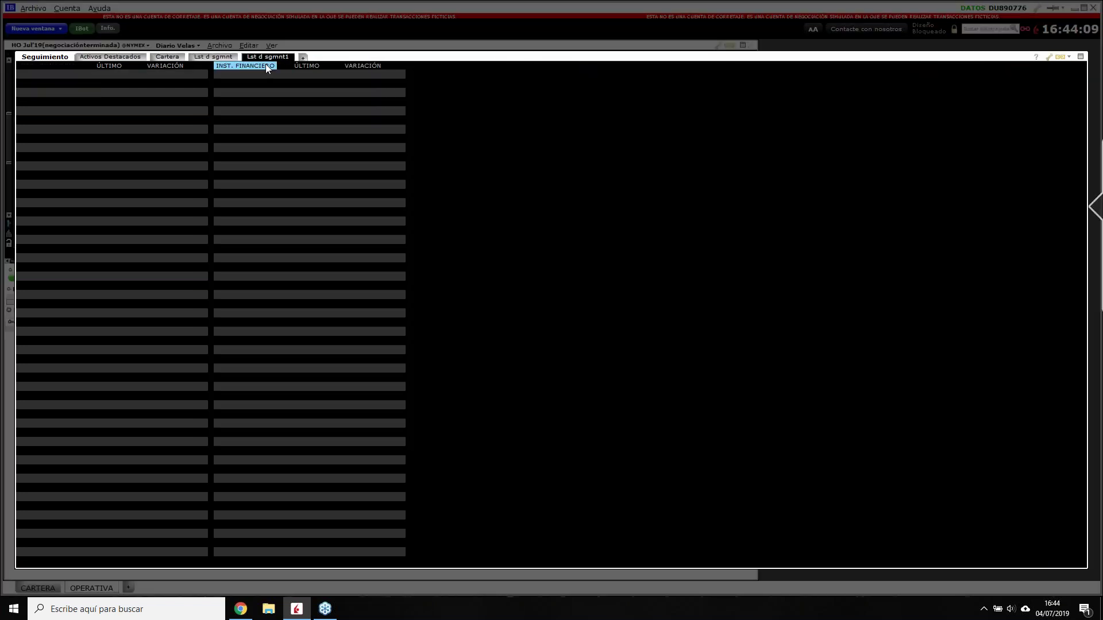
pyautogui.click(303, 58)
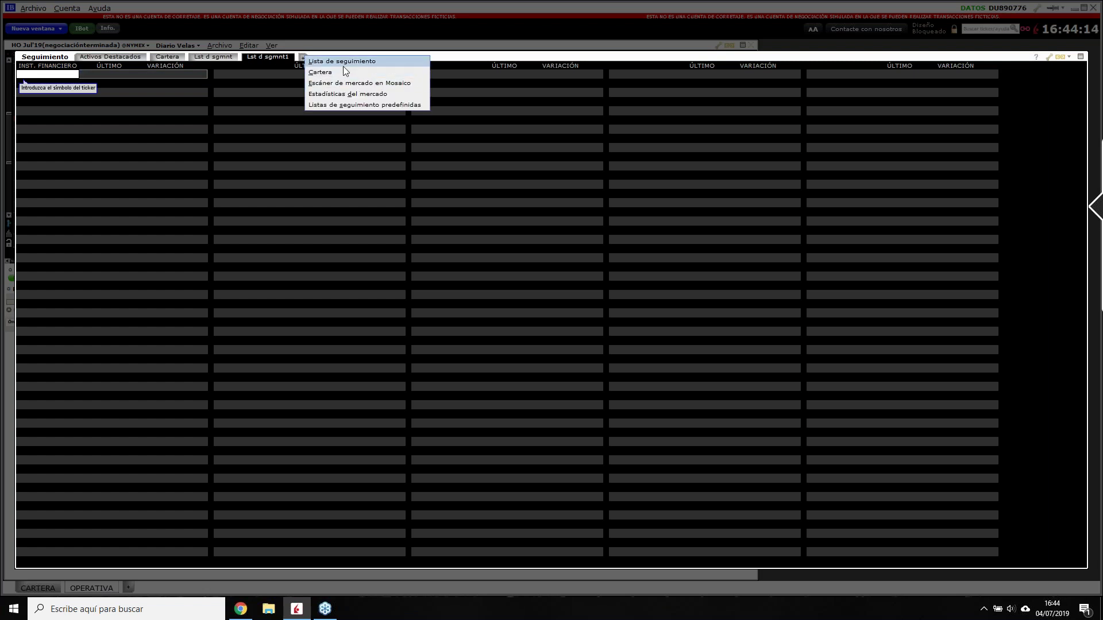
pyautogui.click(343, 66)
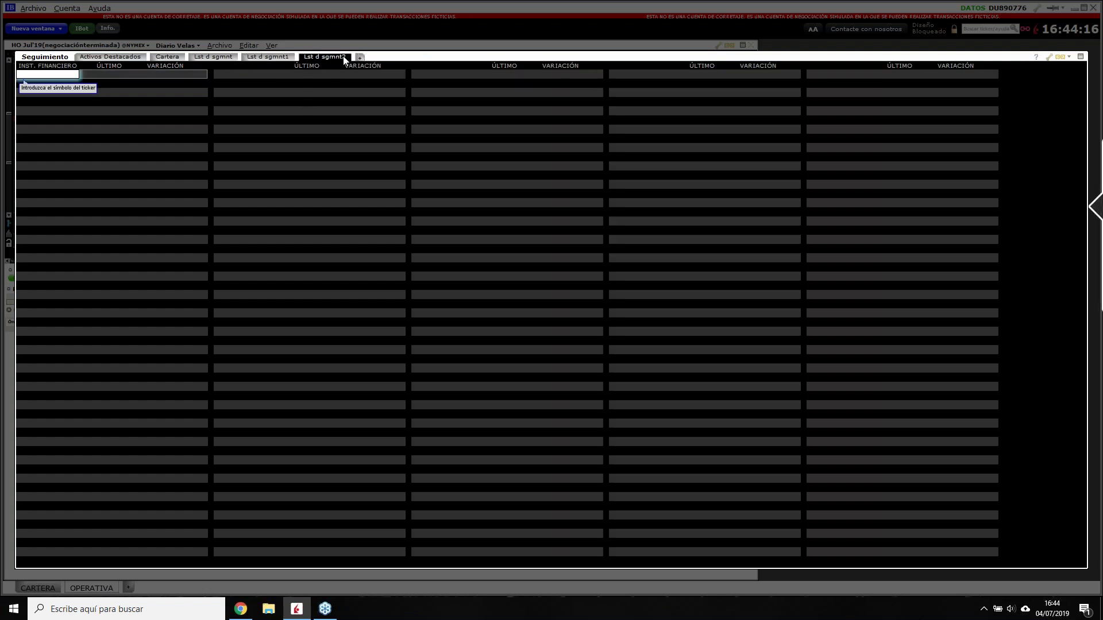
# - Check the displayed columns of the default watchlist layout from the settings of Lst d sgmnt2 and apply the layout again
pyautogui.click(1049, 59)
pyautogui.click(1051, 81)
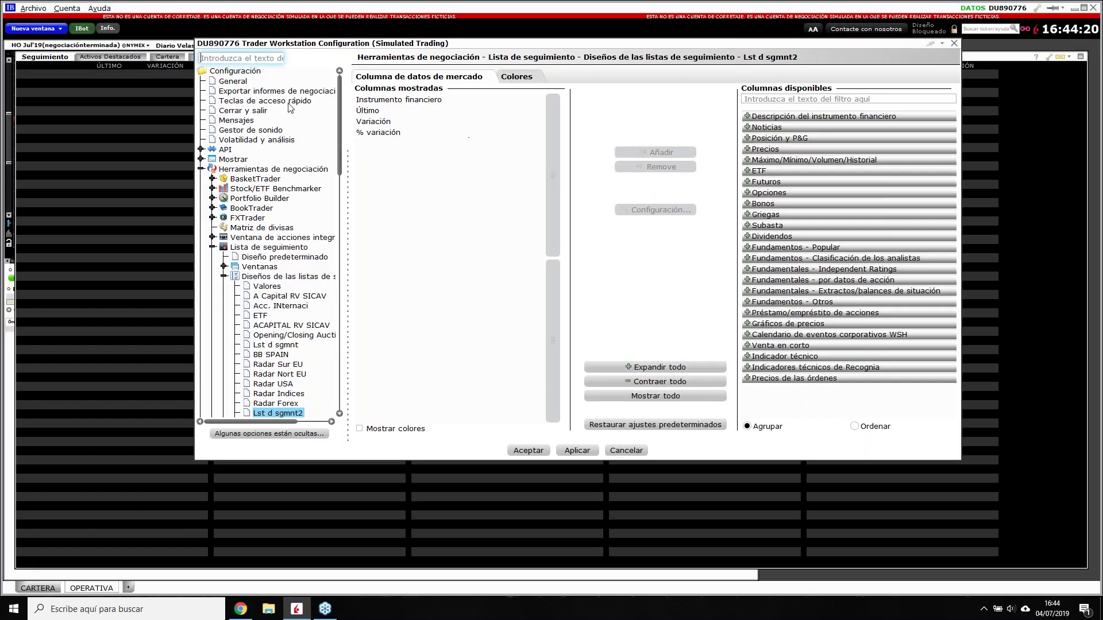
pyautogui.click(269, 257)
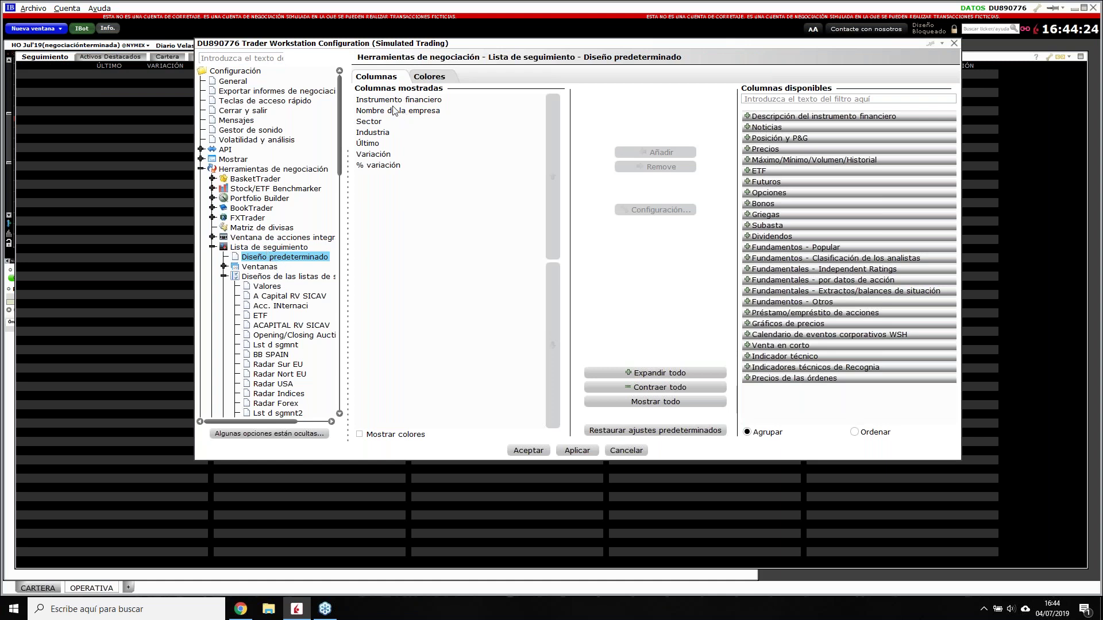
pyautogui.click(576, 451)
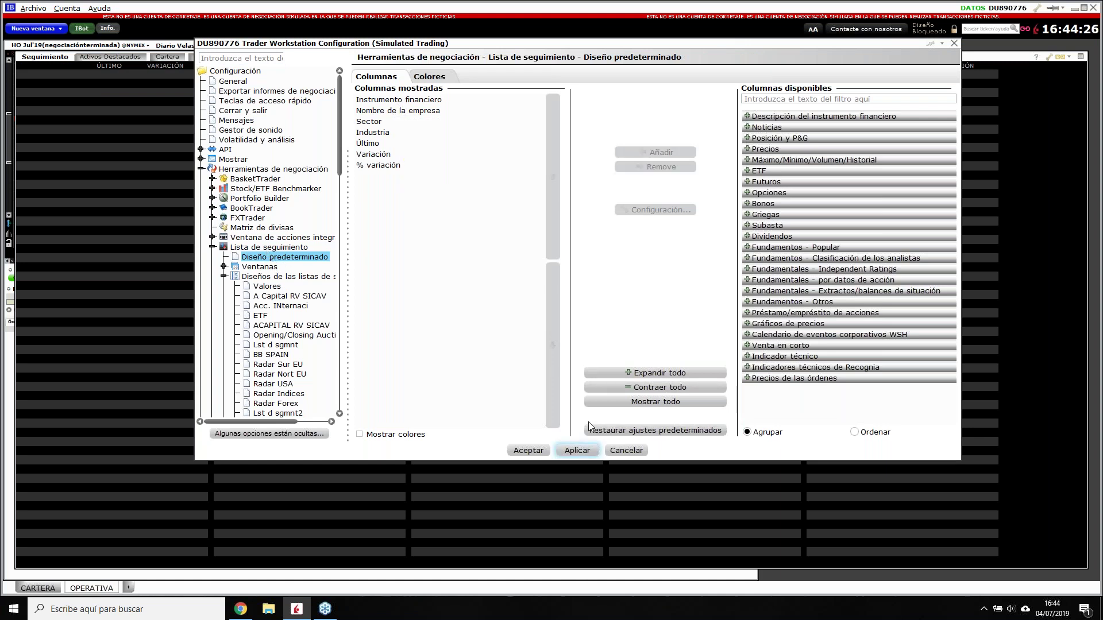
pyautogui.click(523, 451)
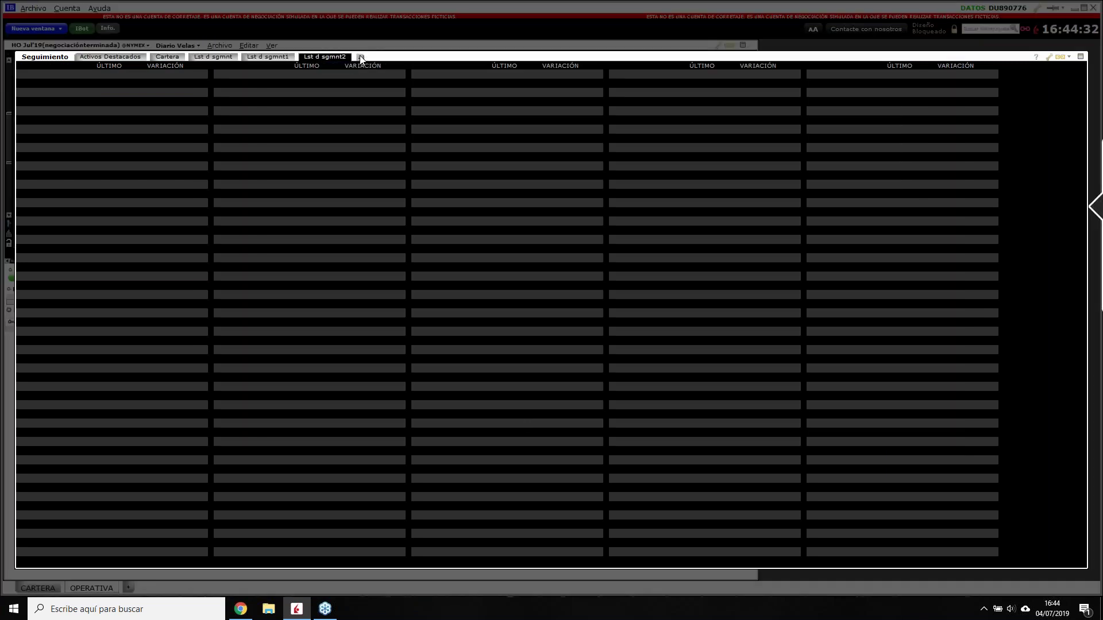
# - Create another watchlist tab based on the default layout and delete the Lst d sgmnt2 tab
pyautogui.click(360, 55)
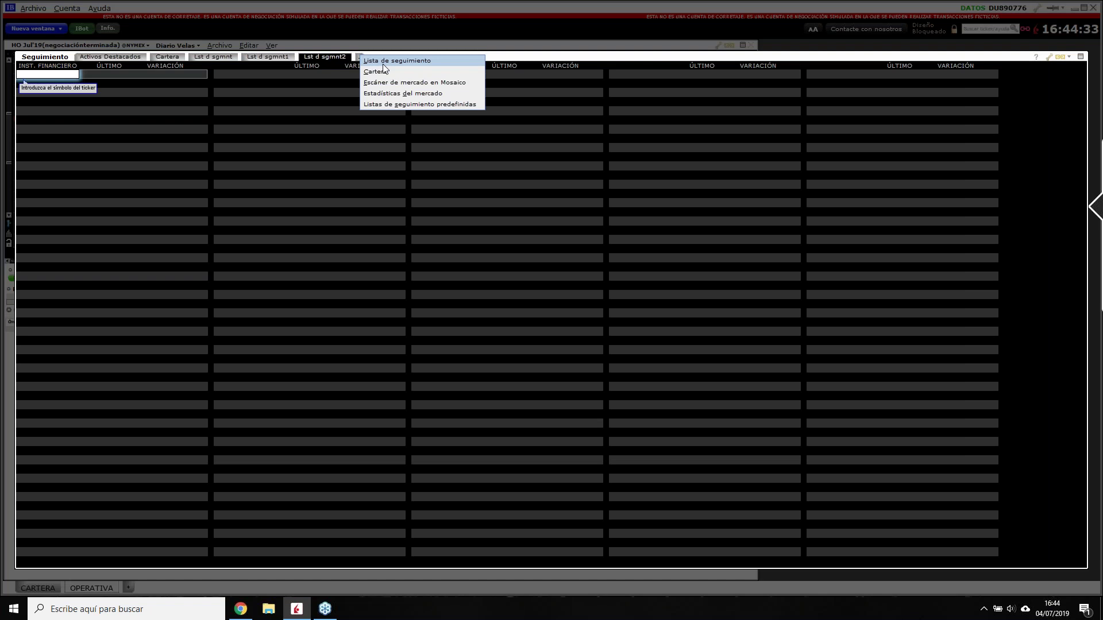
pyautogui.click(383, 64)
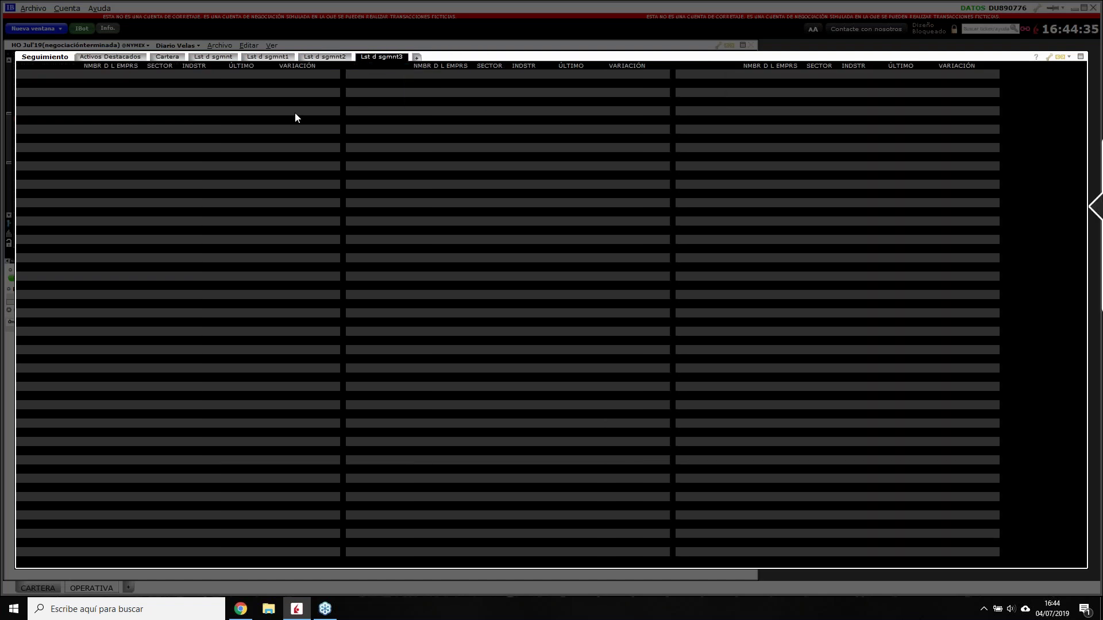
pyautogui.rightClick(337, 60)
pyautogui.click(374, 82)
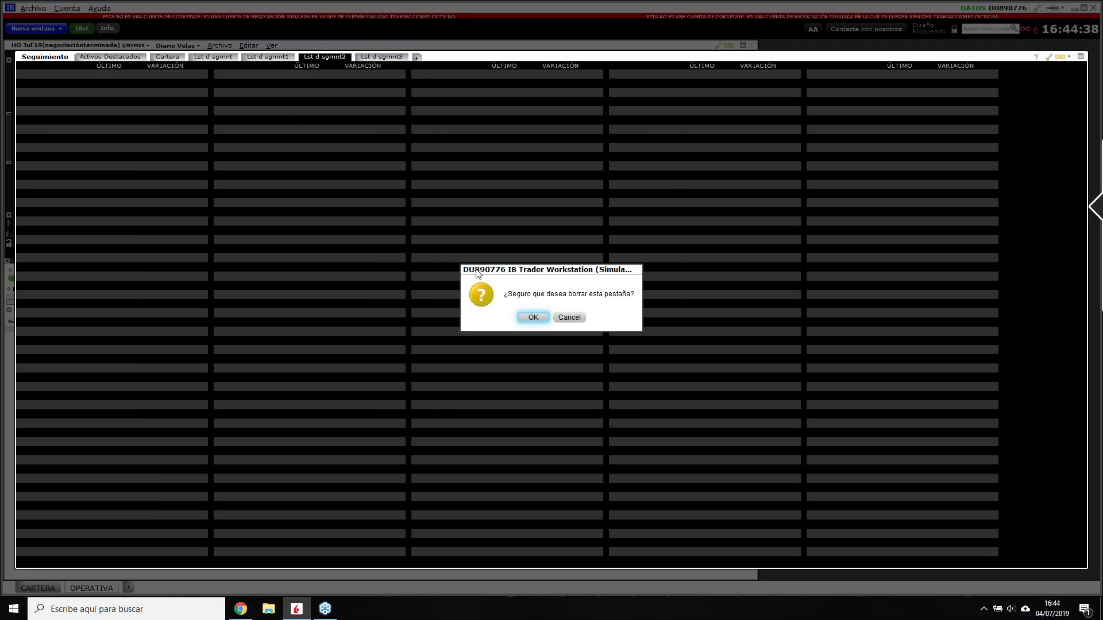
pyautogui.click(523, 318)
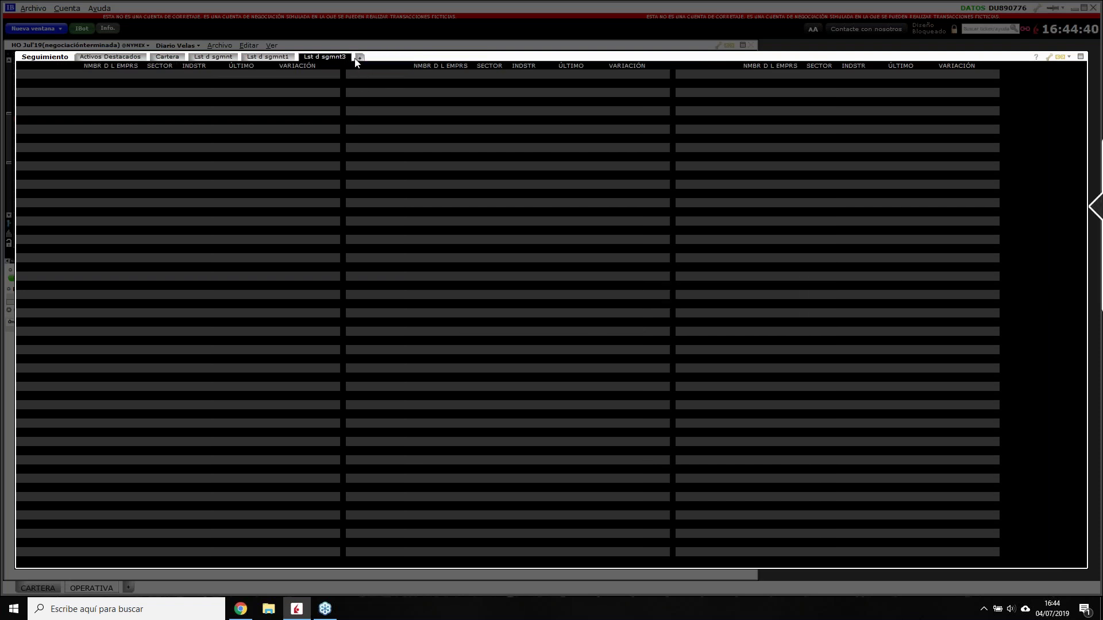
# - Add one more watchlist tab and return to the Lst d sgmnt3 watchlist
pyautogui.click(360, 58)
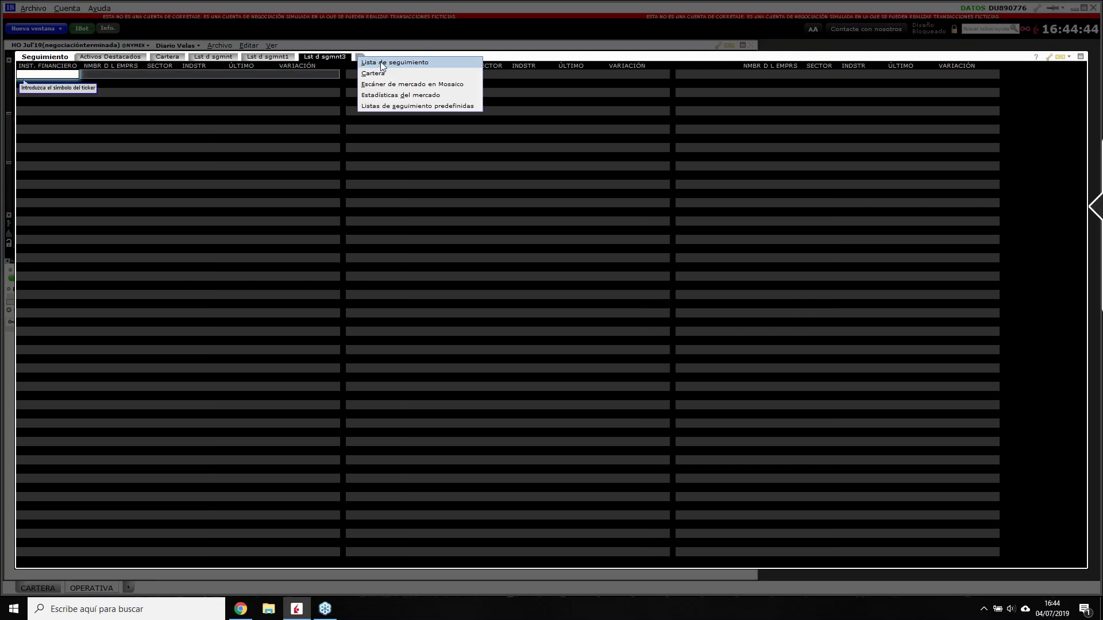
pyautogui.click(382, 63)
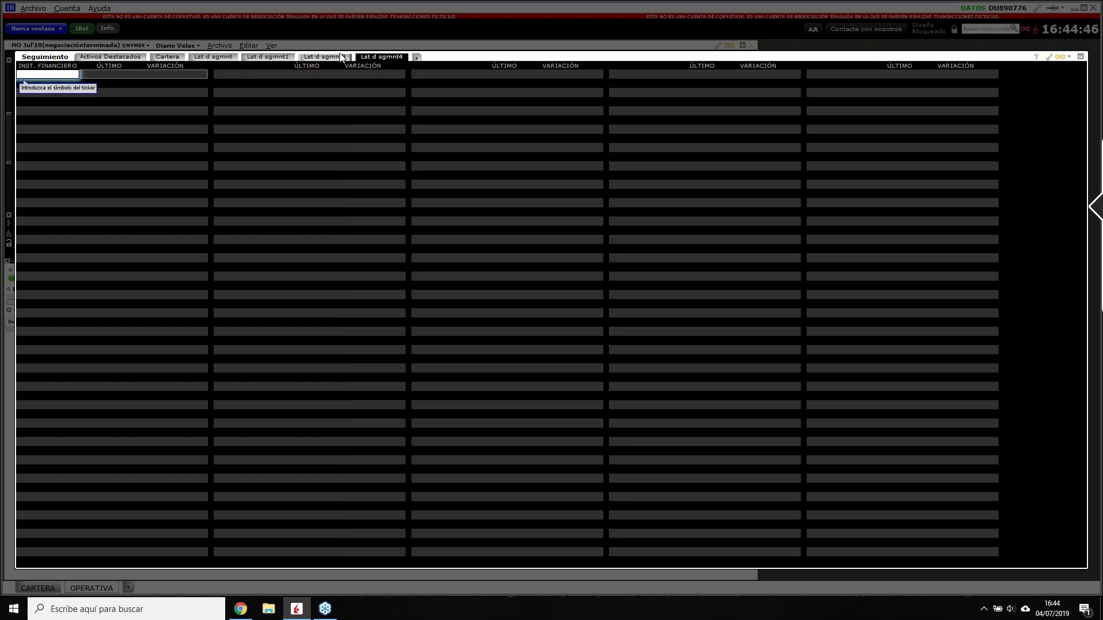
pyautogui.click(340, 58)
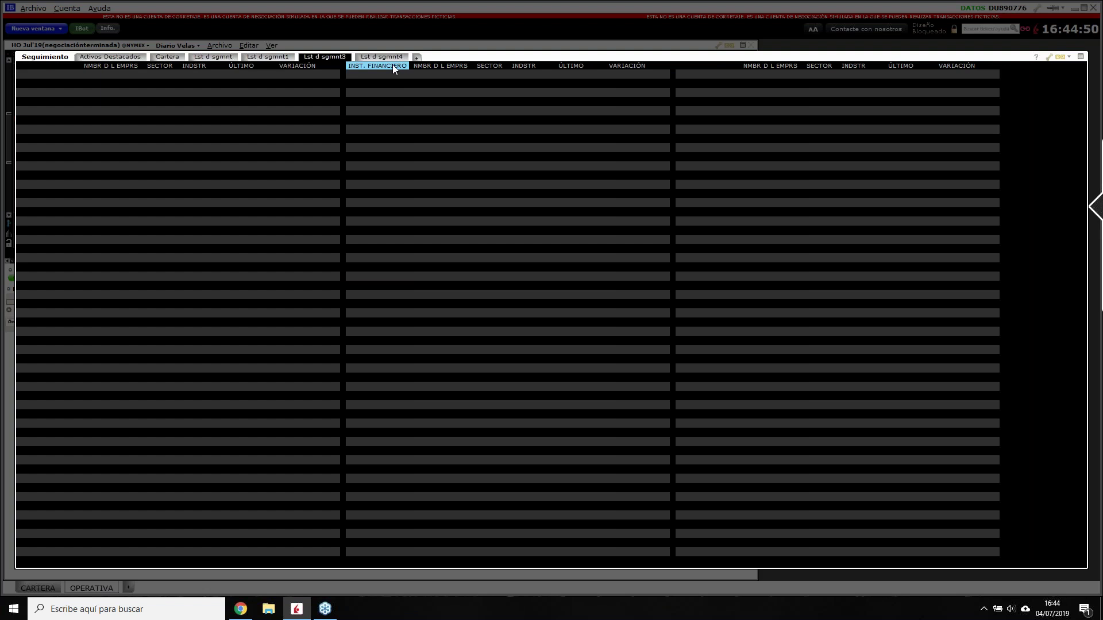
# - Look up "banco santander", add BANCO SANTANDER SA (BM) as Acción (SMART) to Lst d sgmnt3, and fit the company name column
pyautogui.click(56, 73)
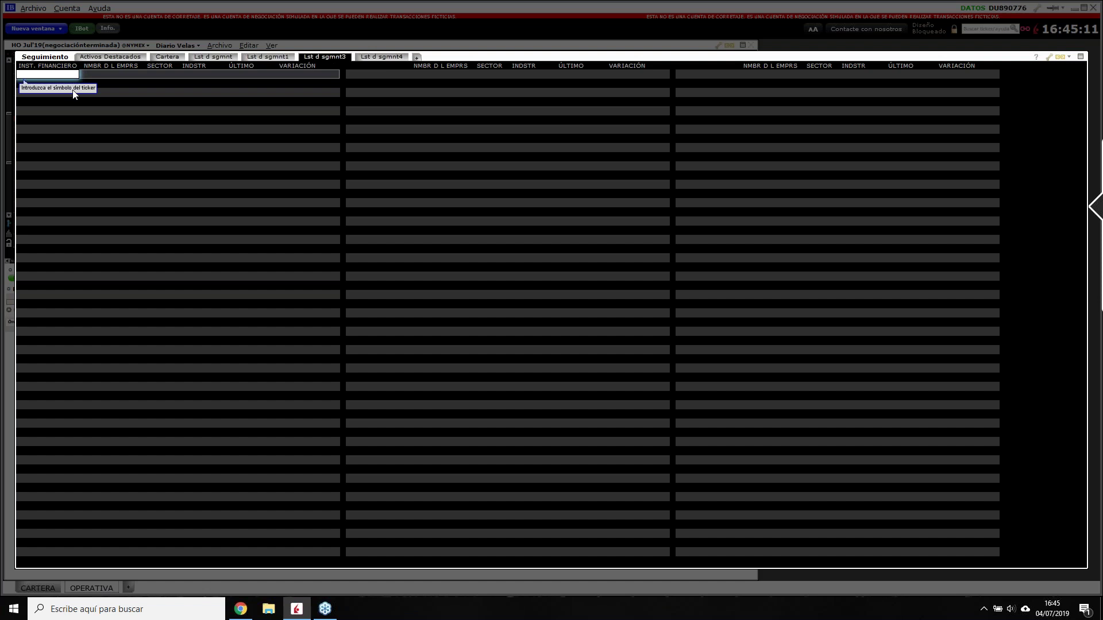
pyautogui.click(43, 103)
pyautogui.click(43, 75)
pyautogui.press('Return')
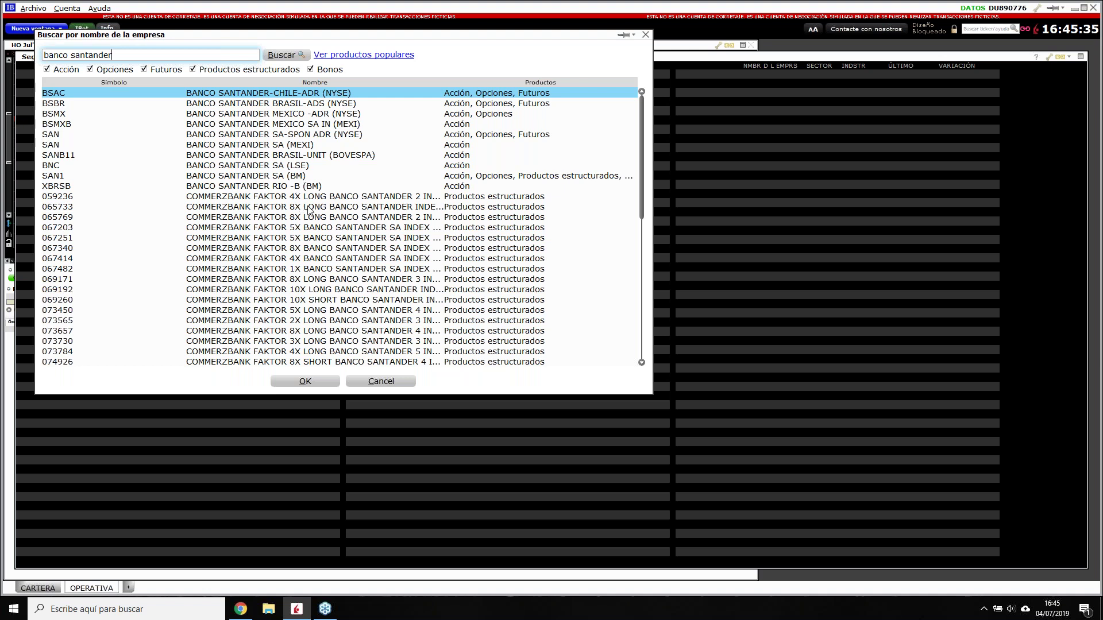
pyautogui.click(260, 176)
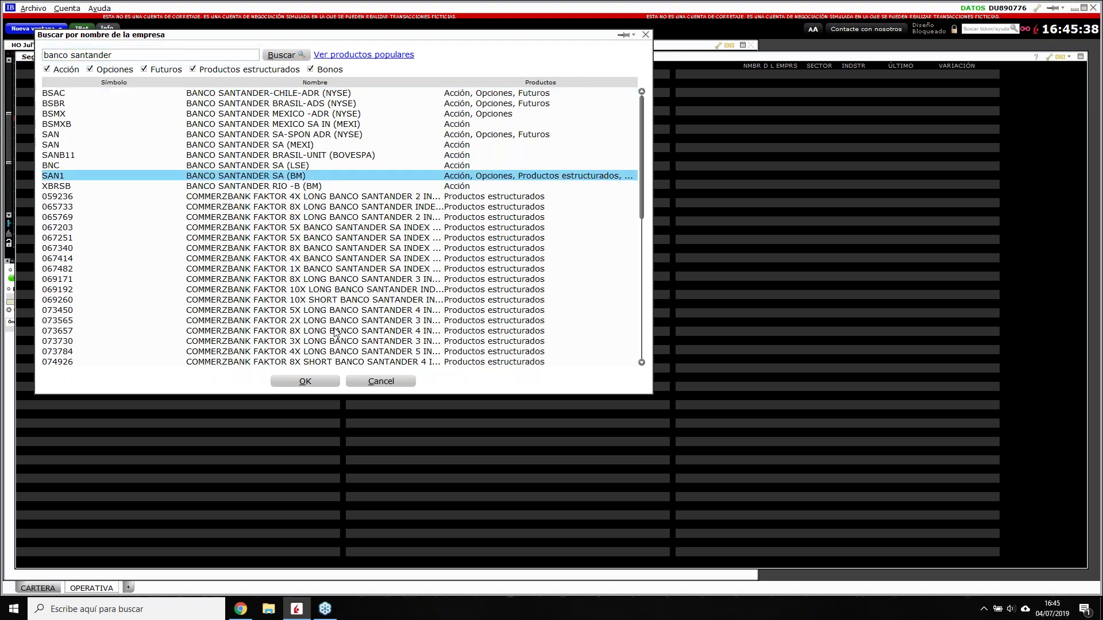
pyautogui.click(317, 385)
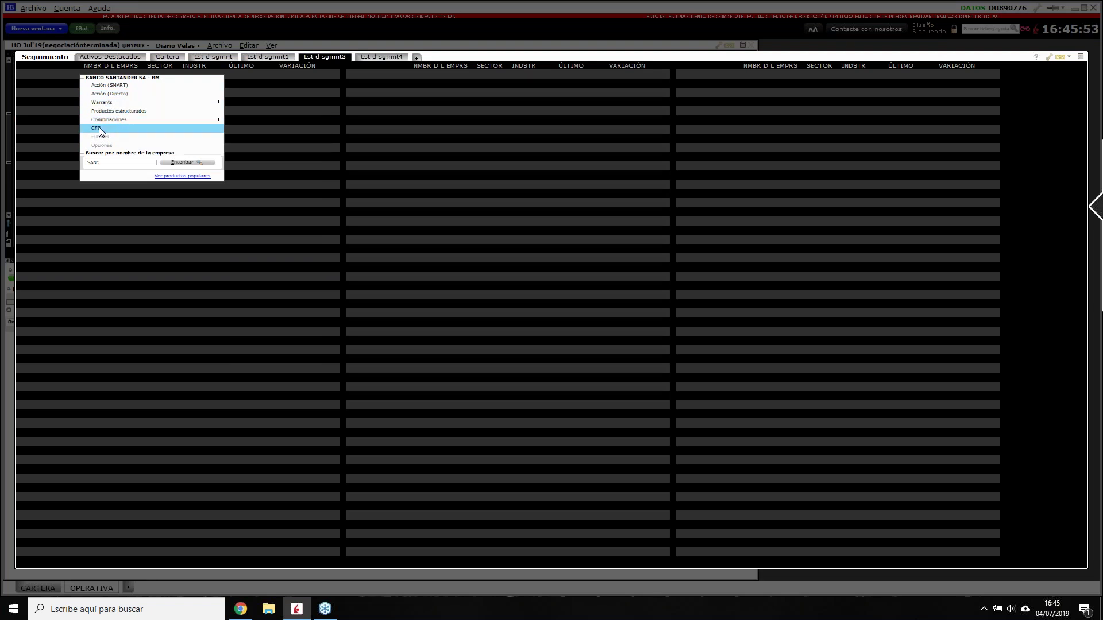
pyautogui.click(107, 87)
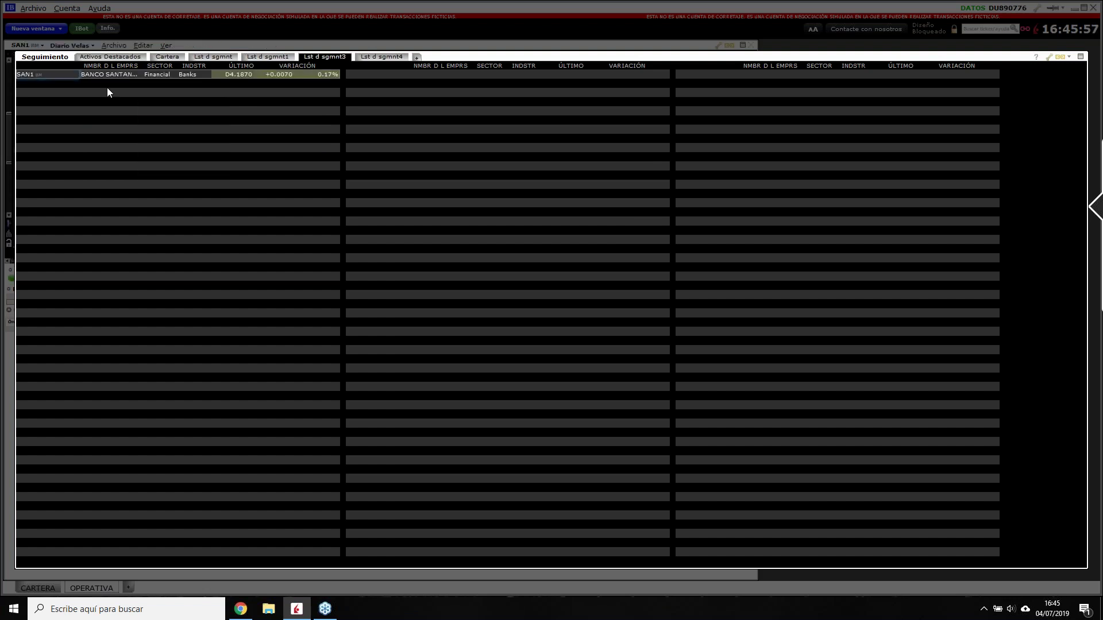
pyautogui.doubleClick(147, 64)
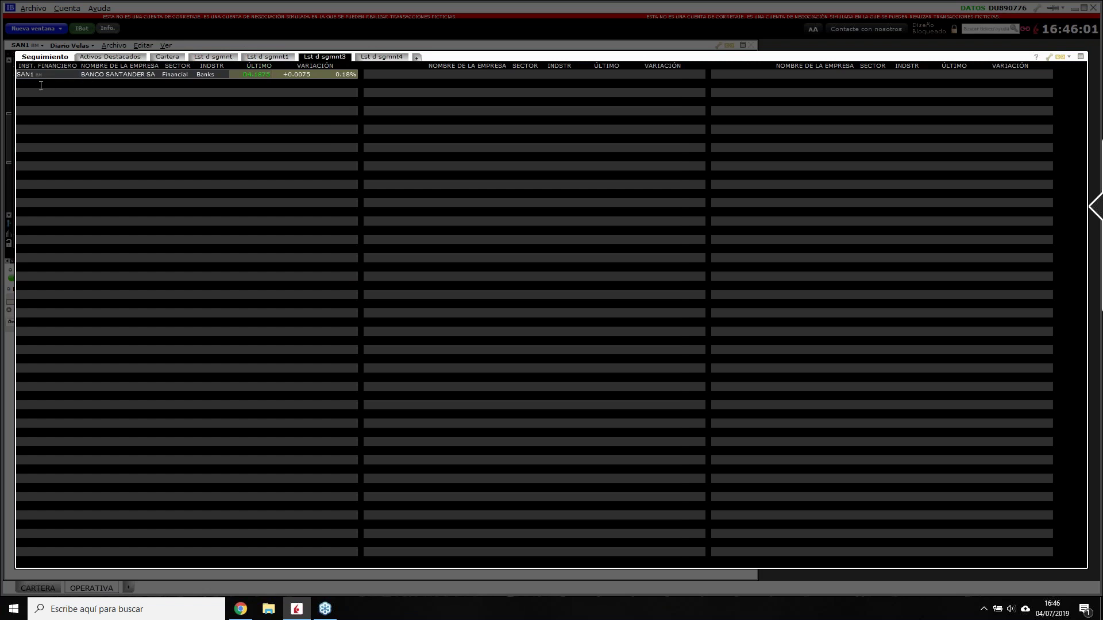
# - Restore the watchlist panel, close the watchlist collection, and reduce and move the main window to uncover the desktop files
pyautogui.doubleClick(971, 58)
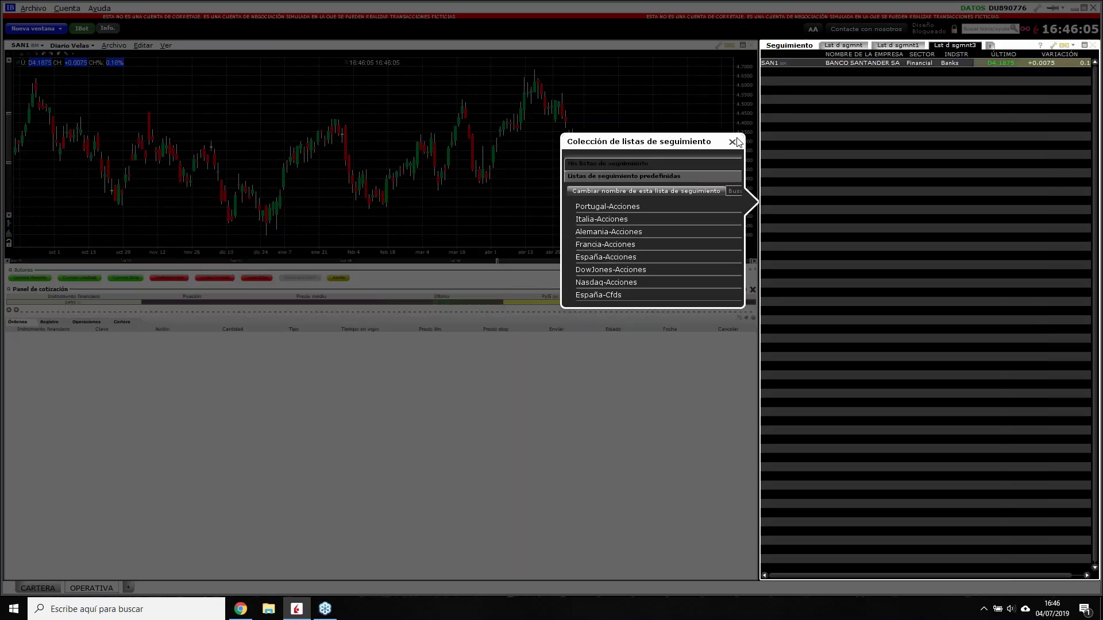
pyautogui.click(735, 141)
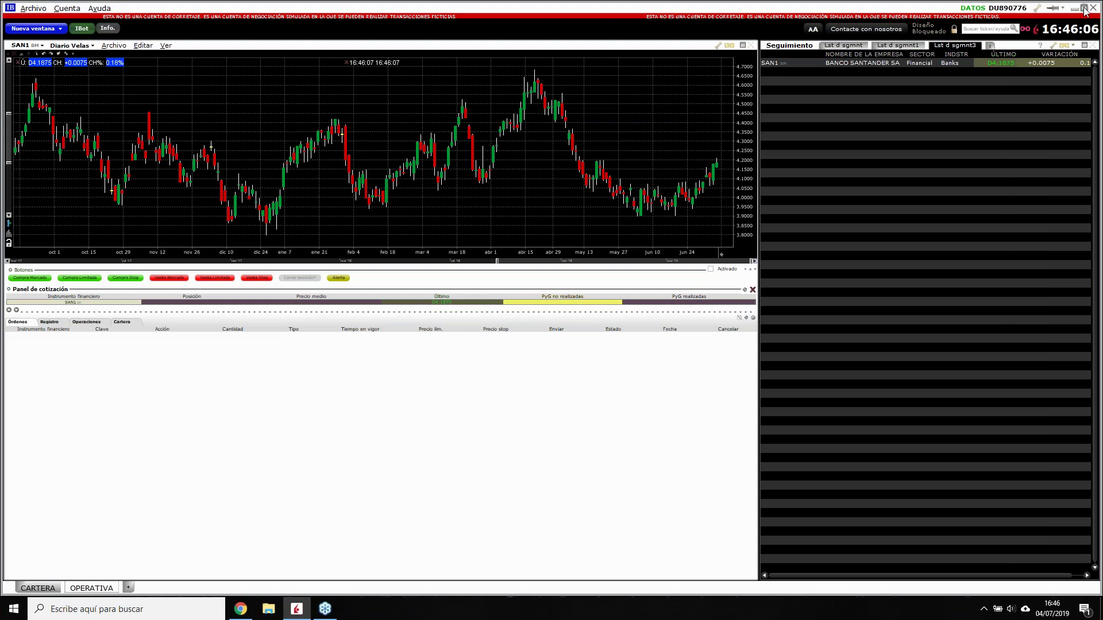
pyautogui.click(1084, 8)
pyautogui.moveTo(550, 9); pyautogui.dragTo(851, 16)
pyautogui.click(101, 235)
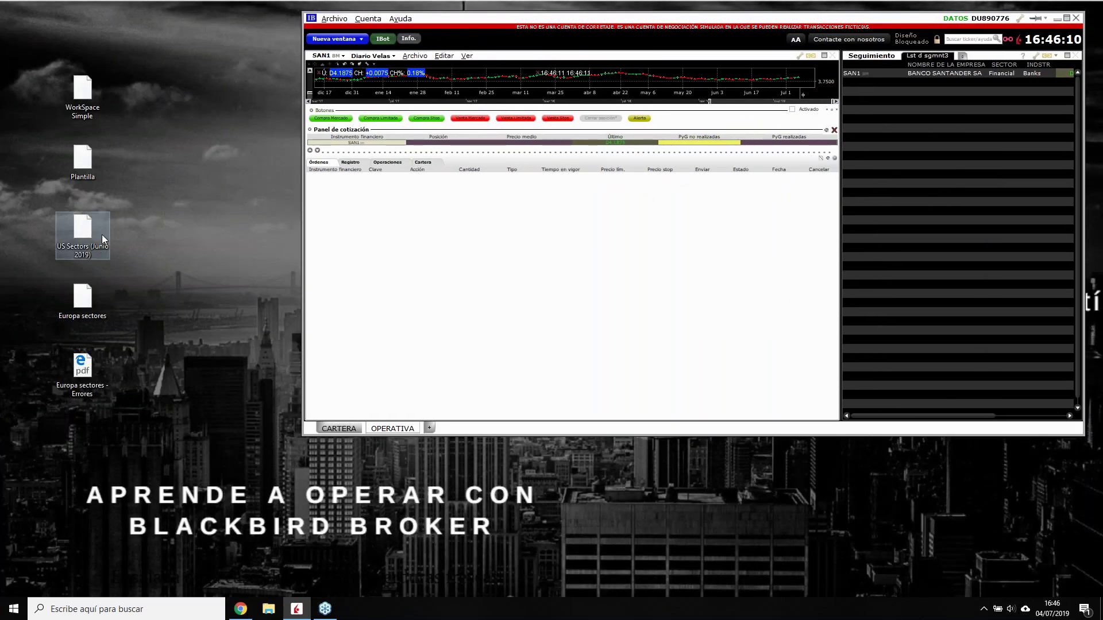
pyautogui.click(90, 274)
pyautogui.click(94, 247)
pyautogui.click(88, 315)
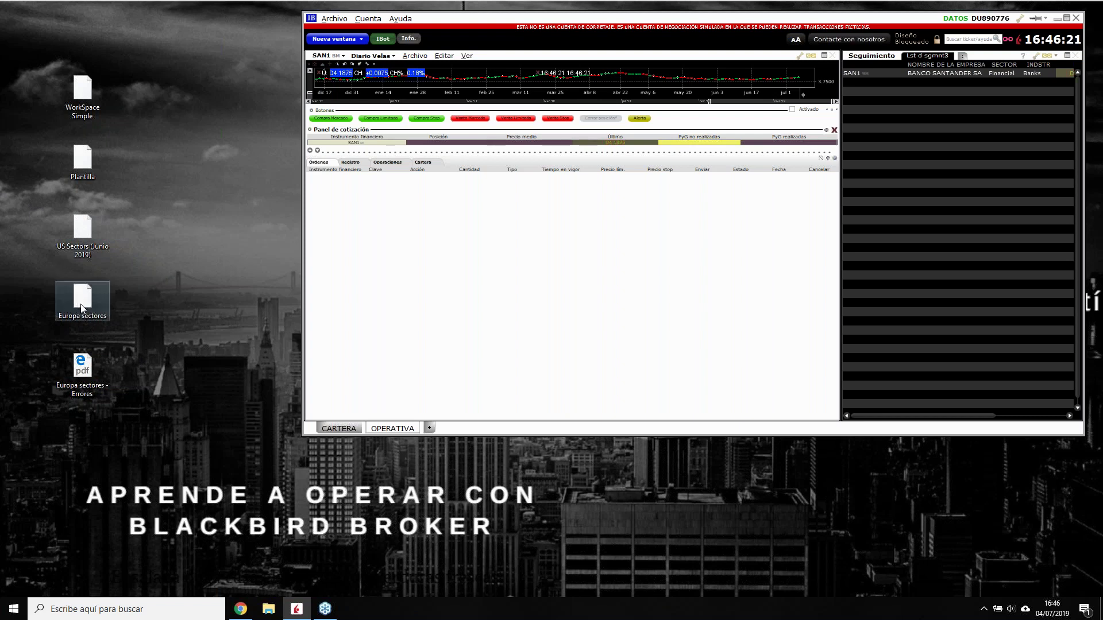
# - Start importing contracts into the row below SAN1 in the Lst d sgmnt3 watchlist, and browse to the Desktop folder
pyautogui.rightClick(863, 86)
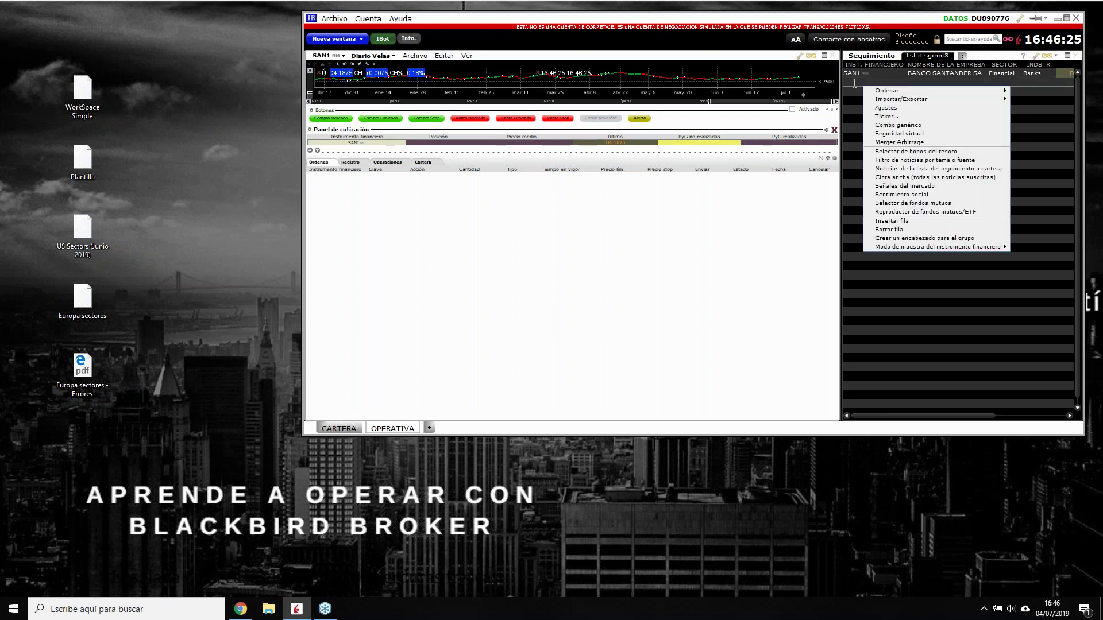
pyautogui.rightClick(858, 83)
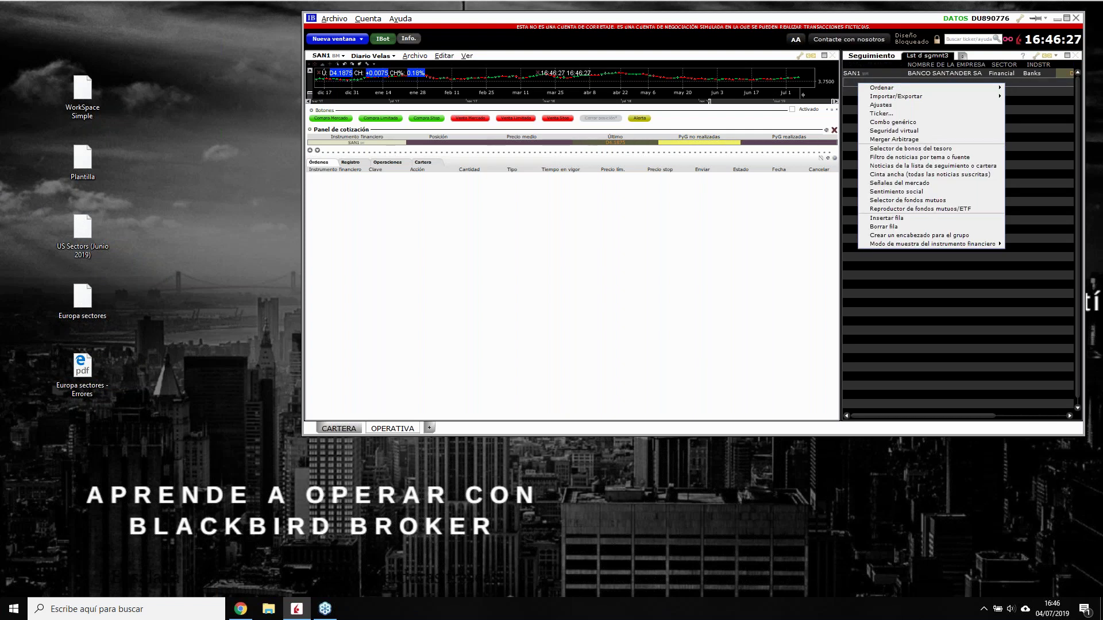
pyautogui.click(856, 82)
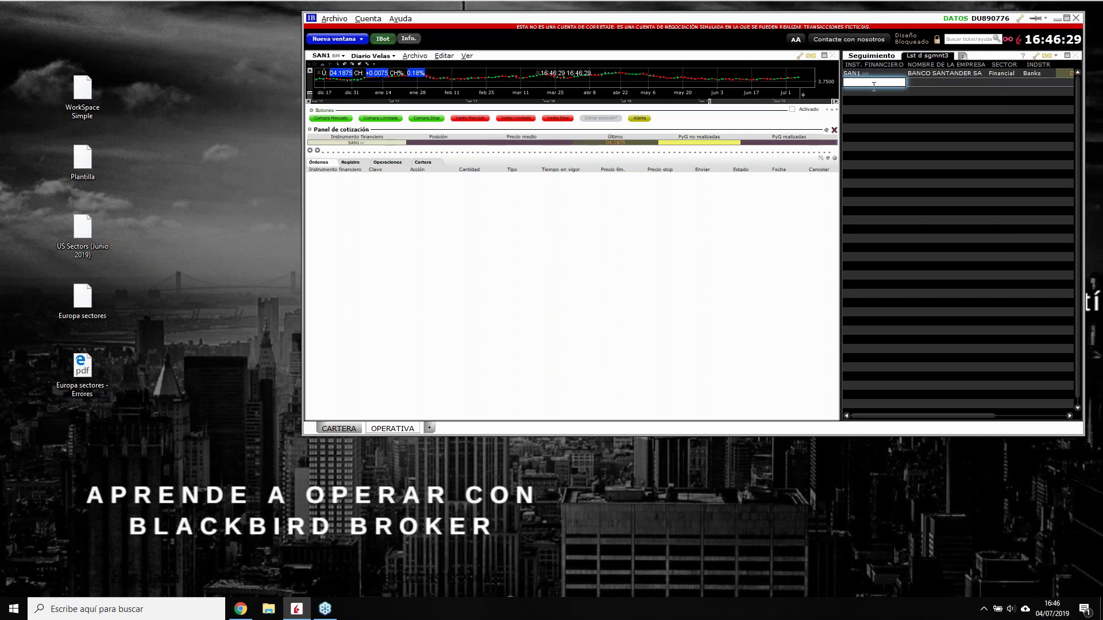
pyautogui.rightClick(863, 82)
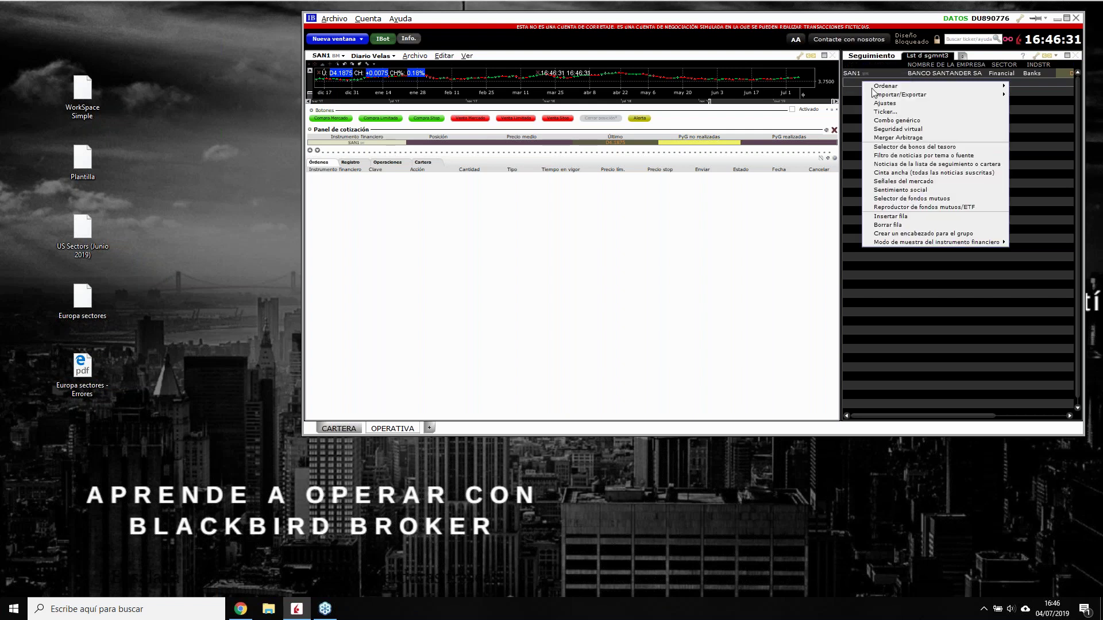
pyautogui.moveTo(901, 95)
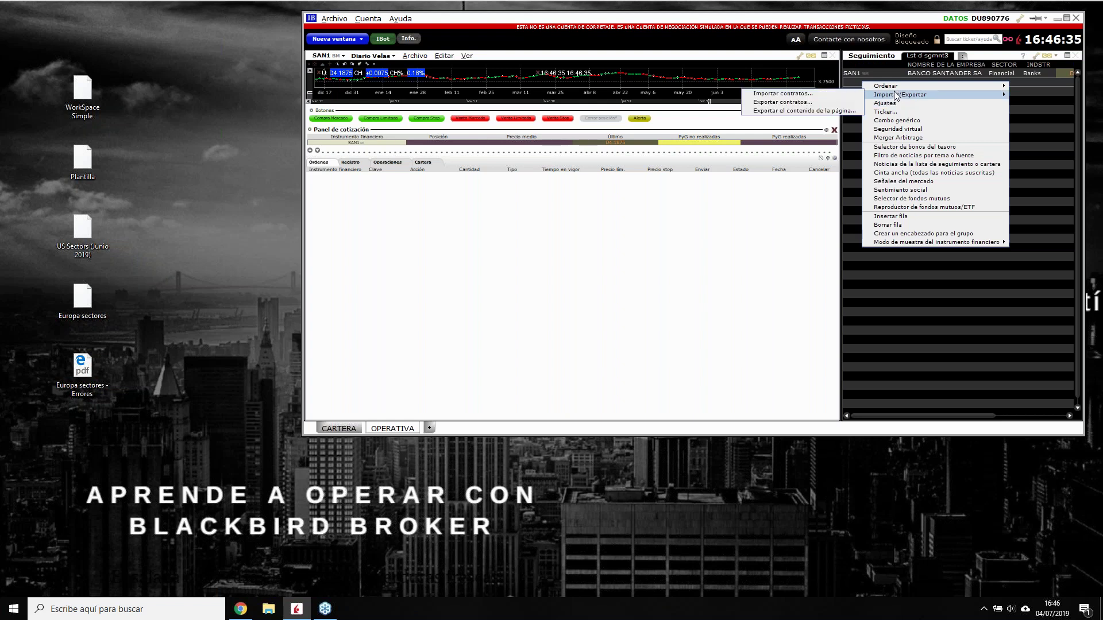
pyautogui.click(838, 93)
pyautogui.click(793, 210)
pyautogui.click(761, 148)
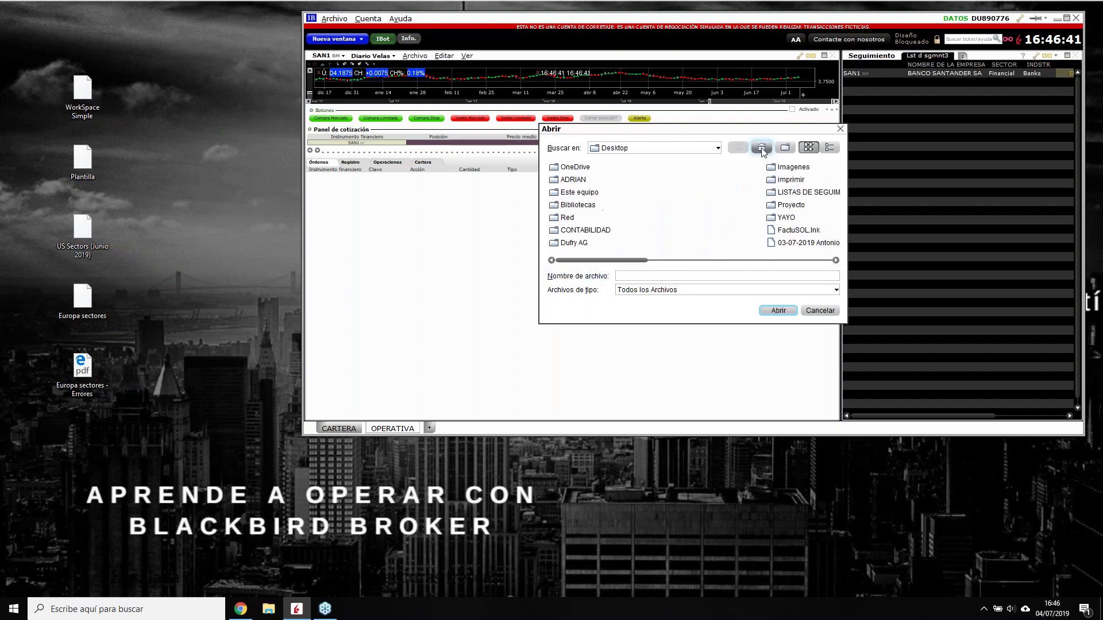
# - Choose the US Sectors (Junio 2019) file and import its instruments into the Lst d sgmnt3 watchlist
pyautogui.moveTo(637, 263); pyautogui.dragTo(652, 264)
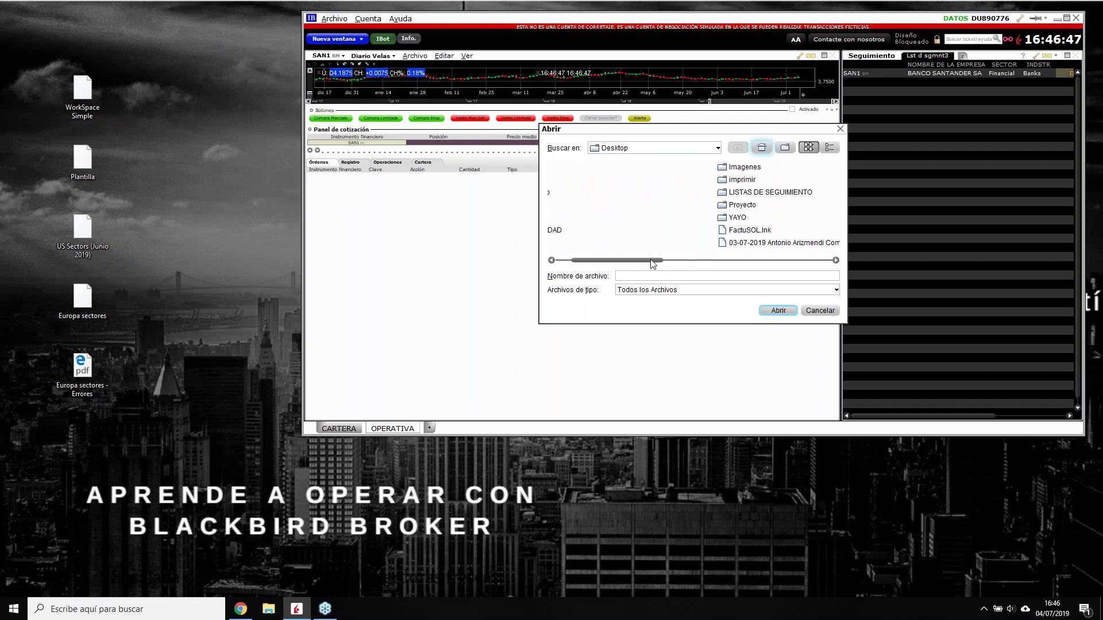
pyautogui.moveTo(653, 263); pyautogui.dragTo(815, 274)
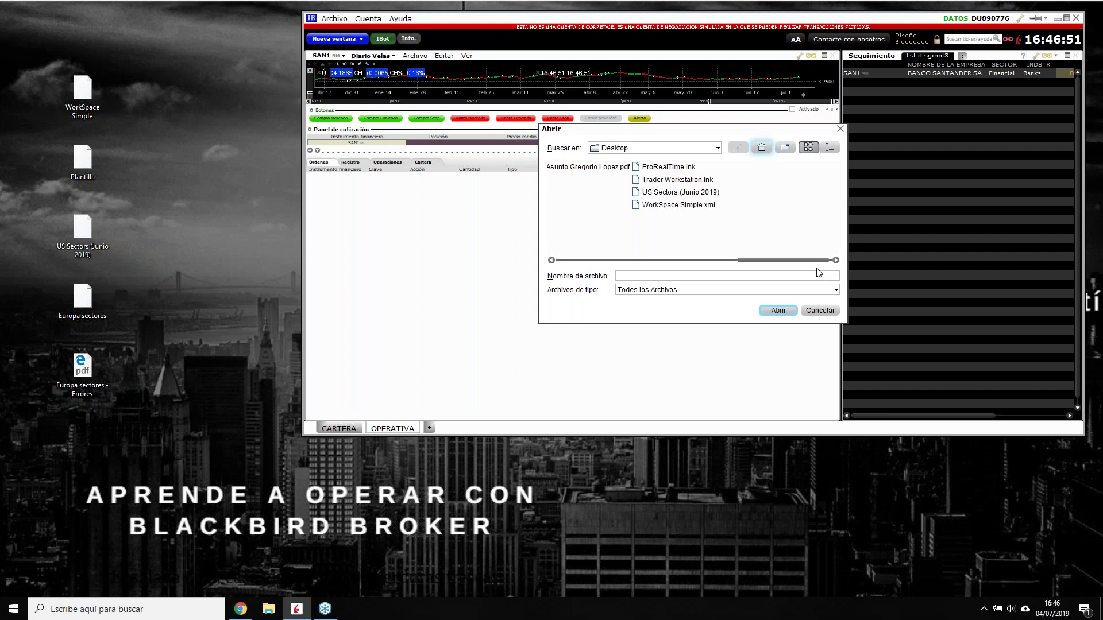
pyautogui.click(681, 193)
pyautogui.click(779, 311)
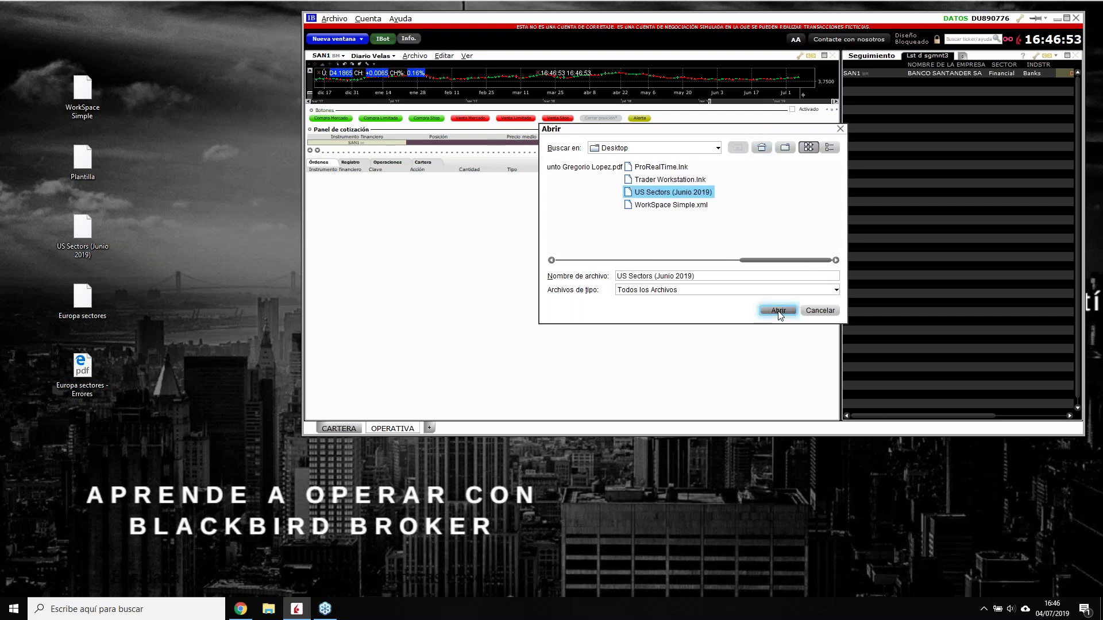
pyautogui.click(653, 251)
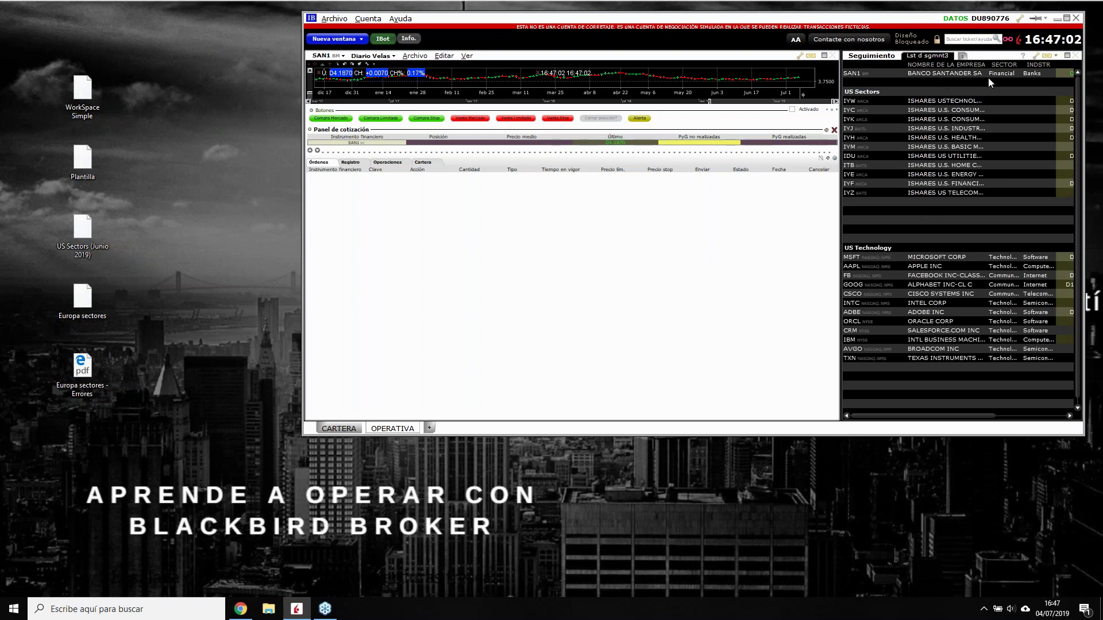
# - Enlarge the watchlist panel and export the Lst d sgmnt3 contracts to a Desktop file named Ultima, using the Descripción completa format
pyautogui.doubleClick(996, 56)
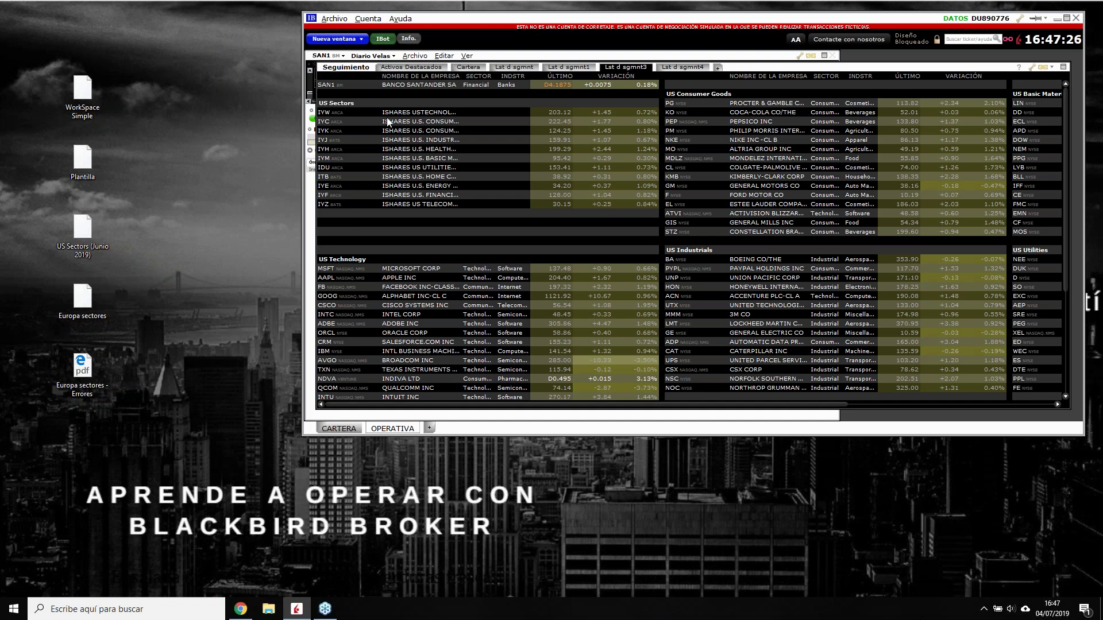
pyautogui.rightClick(358, 96)
pyautogui.moveTo(396, 111)
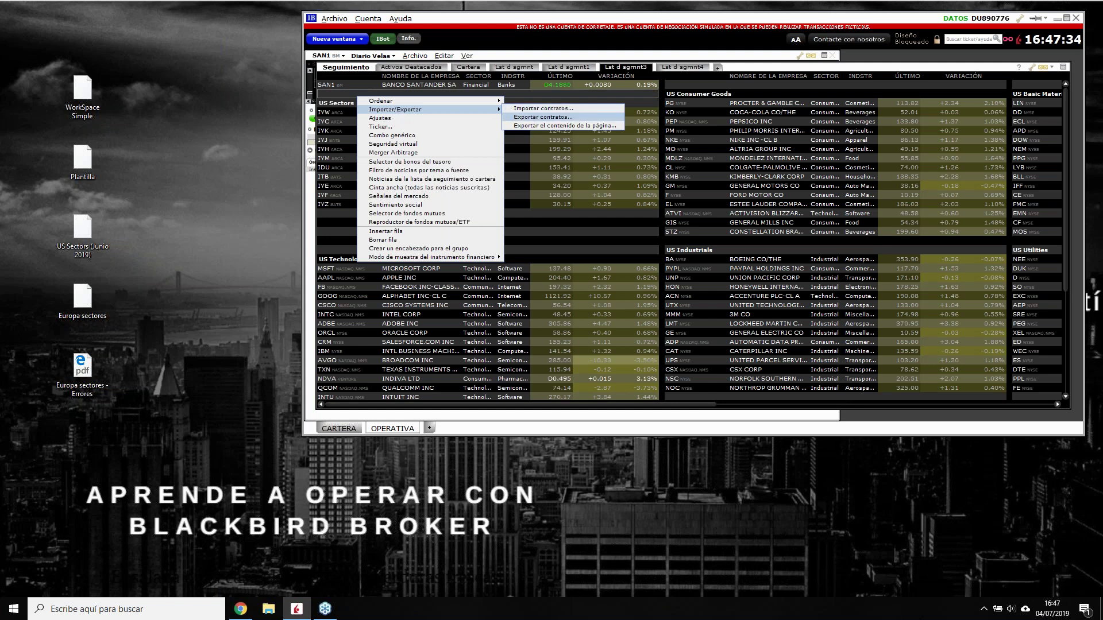
pyautogui.click(534, 117)
pyautogui.click(790, 213)
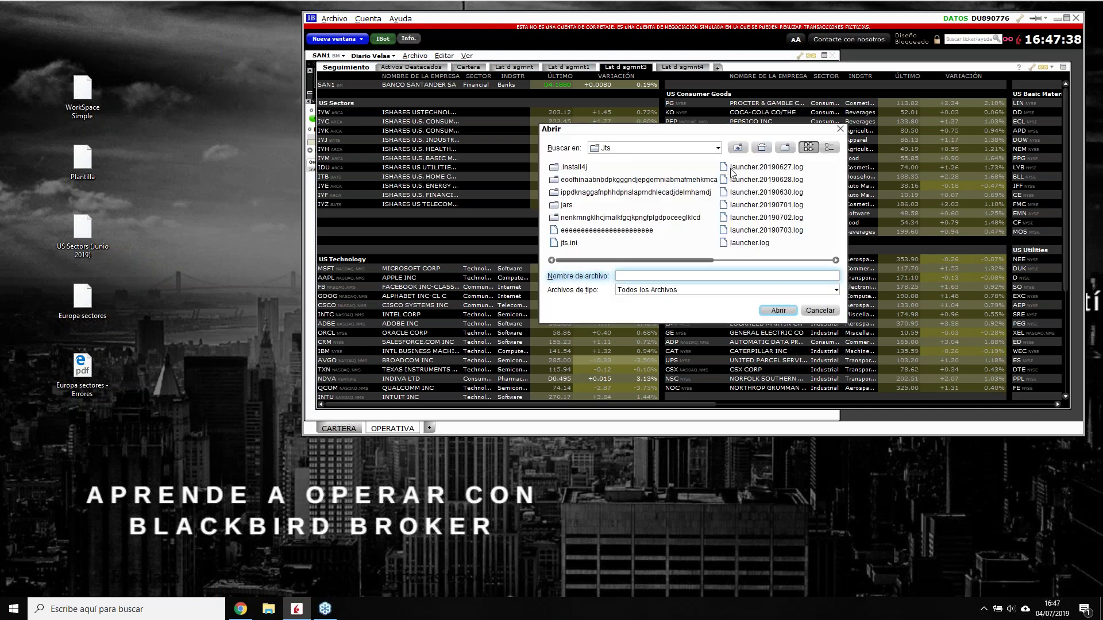
pyautogui.click(762, 148)
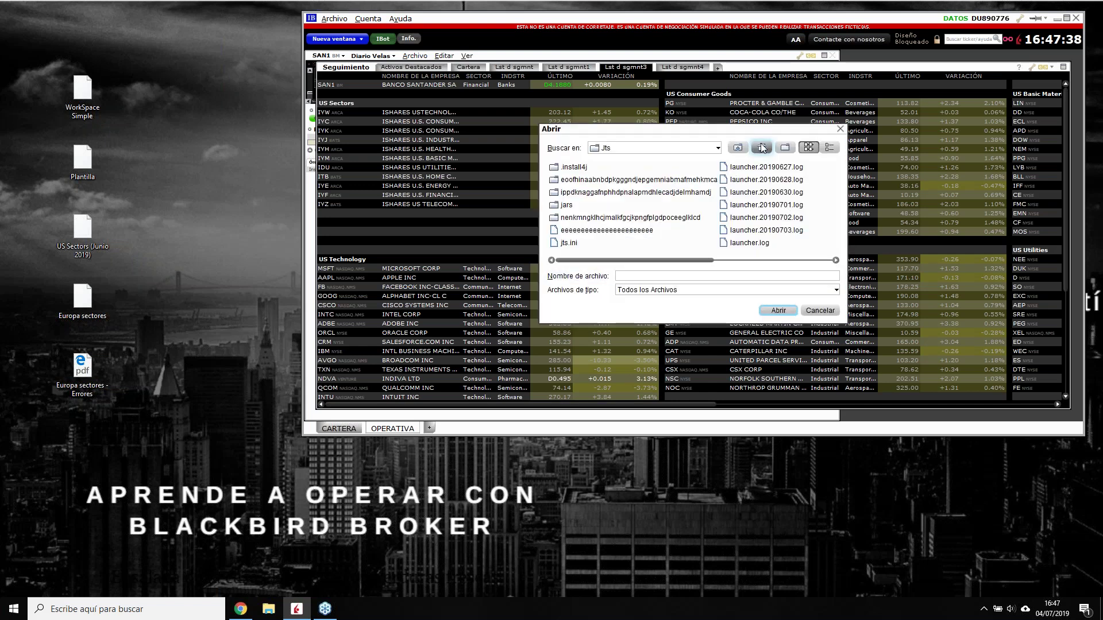
pyautogui.click(668, 273)
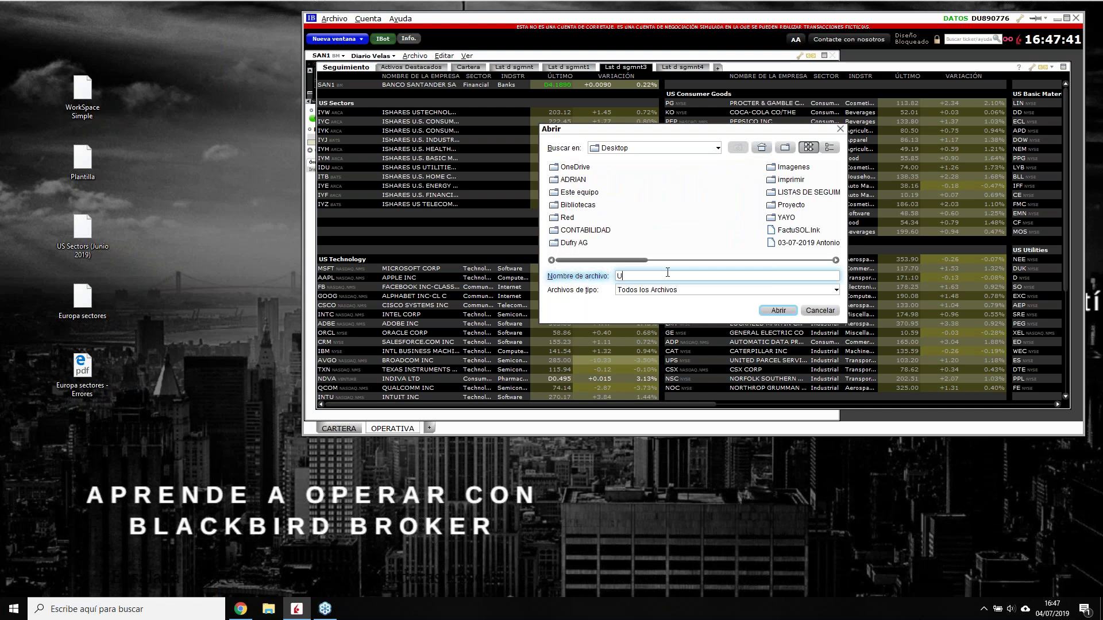
pyautogui.click(787, 317)
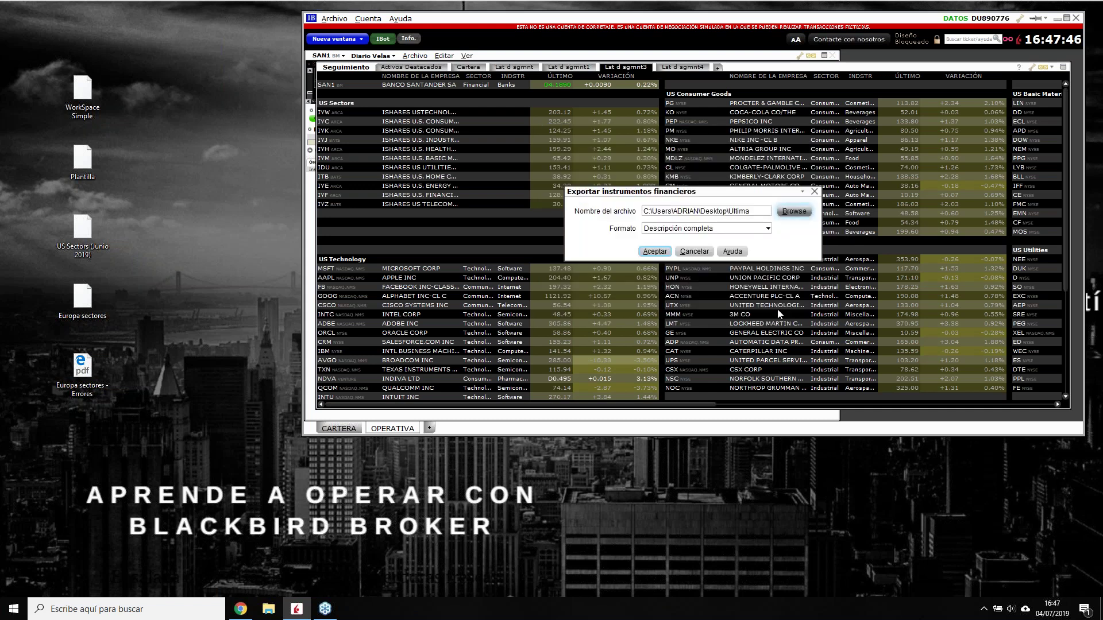
pyautogui.click(653, 253)
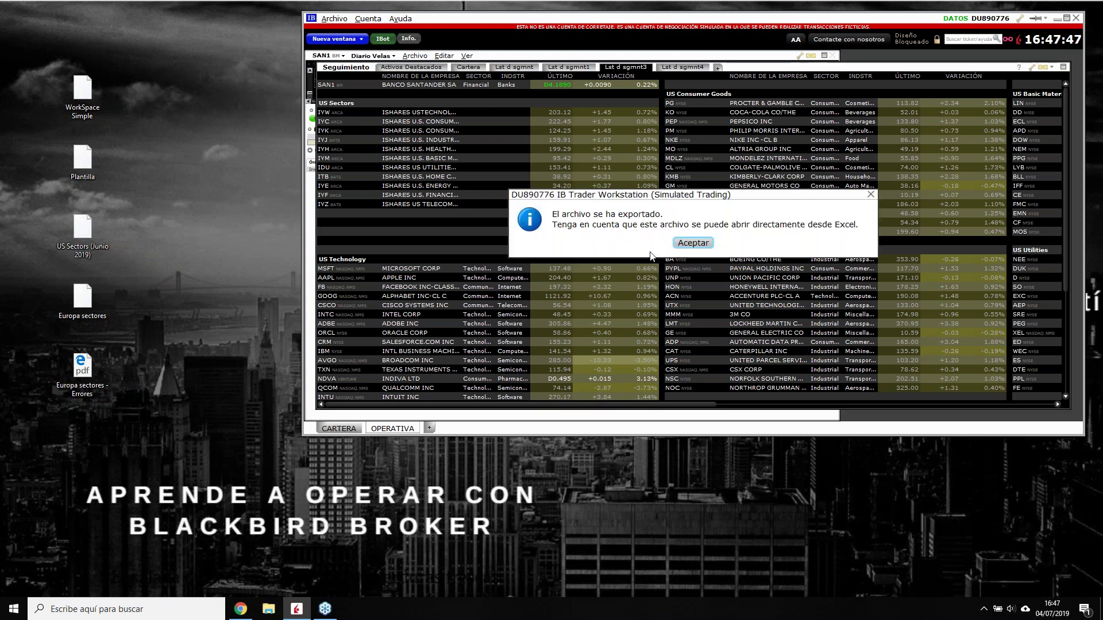
pyautogui.click(693, 243)
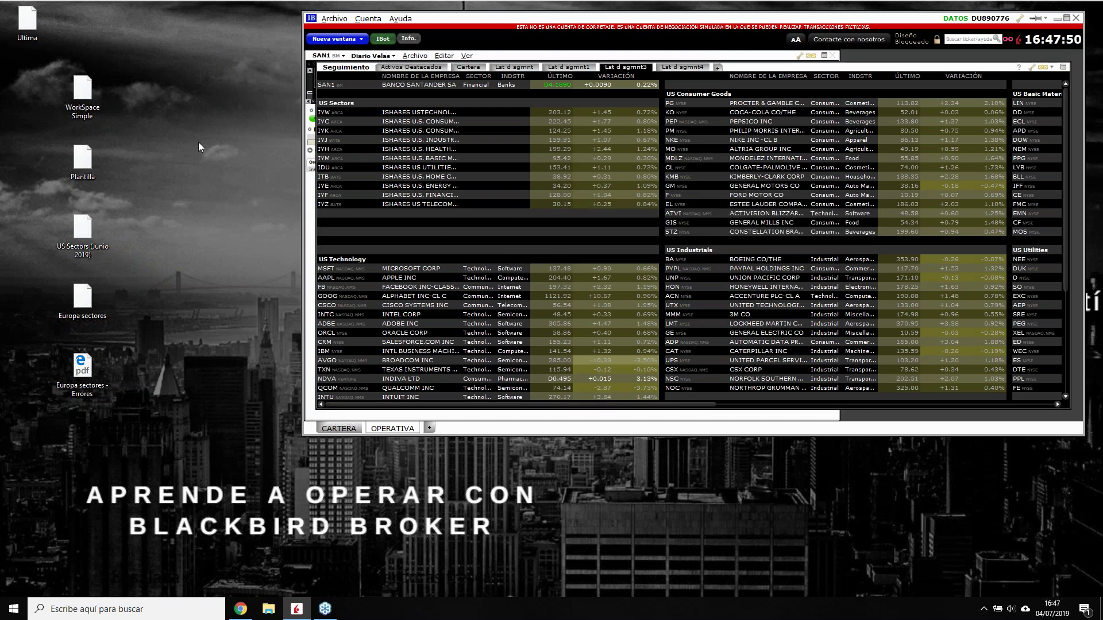
# - Place the Ultima file below Europa sectores - Errores on the desktop, and restore the watchlist panel to its docked size
pyautogui.moveTo(29, 29); pyautogui.dragTo(83, 454)
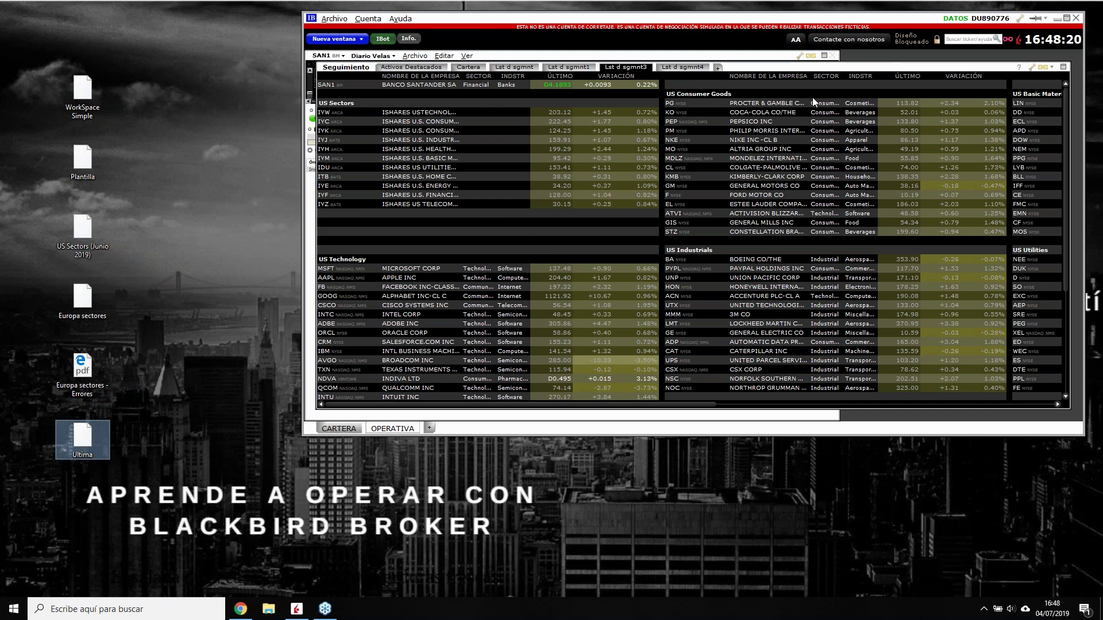
pyautogui.click(789, 69)
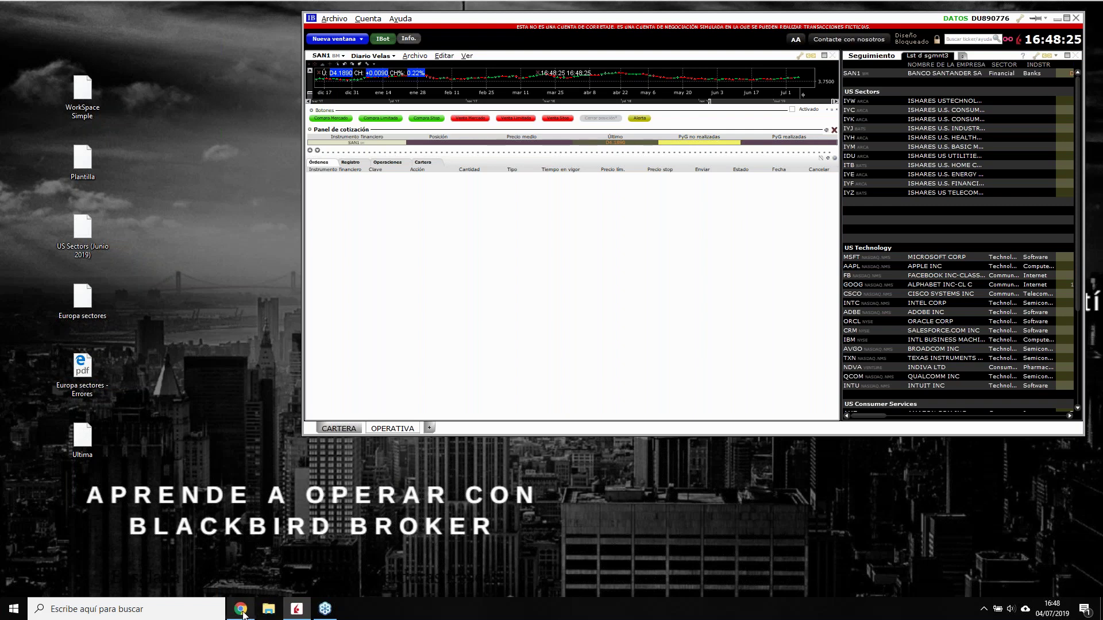
# - Switch to Chrome, maximise its window, and open the Zona Clientes page of the Blackbird website
pyautogui.moveTo(243, 613)
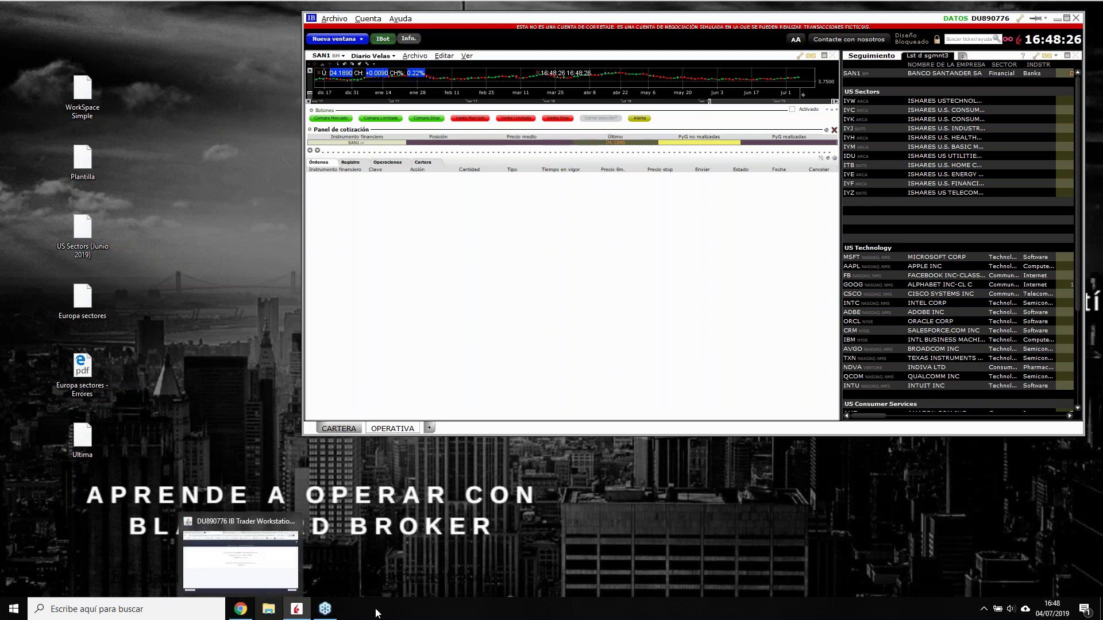
pyautogui.moveTo(296, 610)
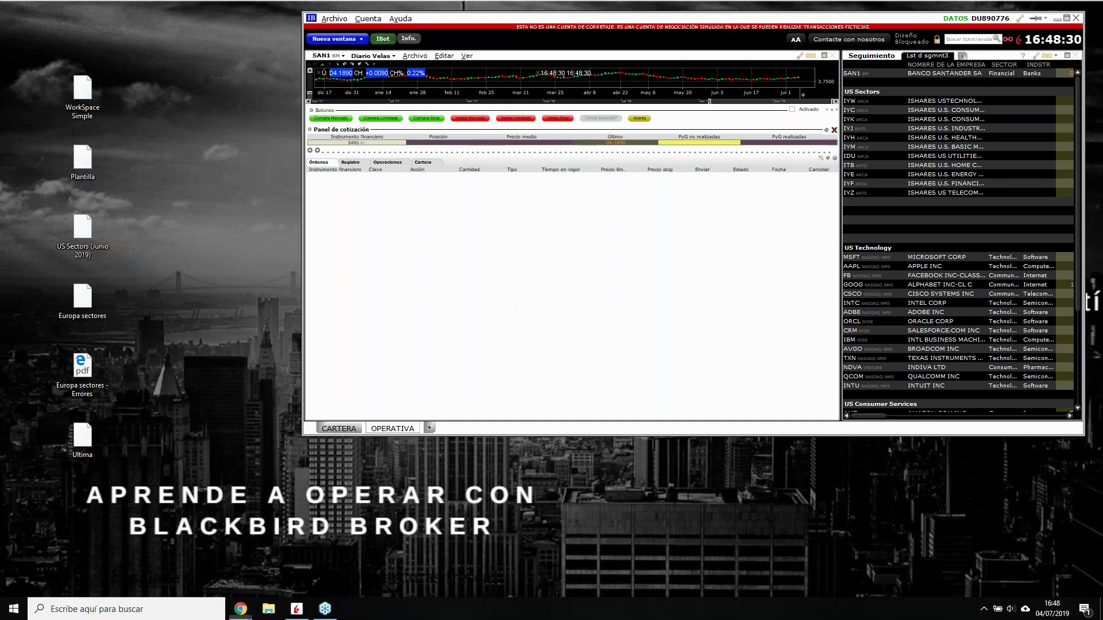
pyautogui.click(240, 609)
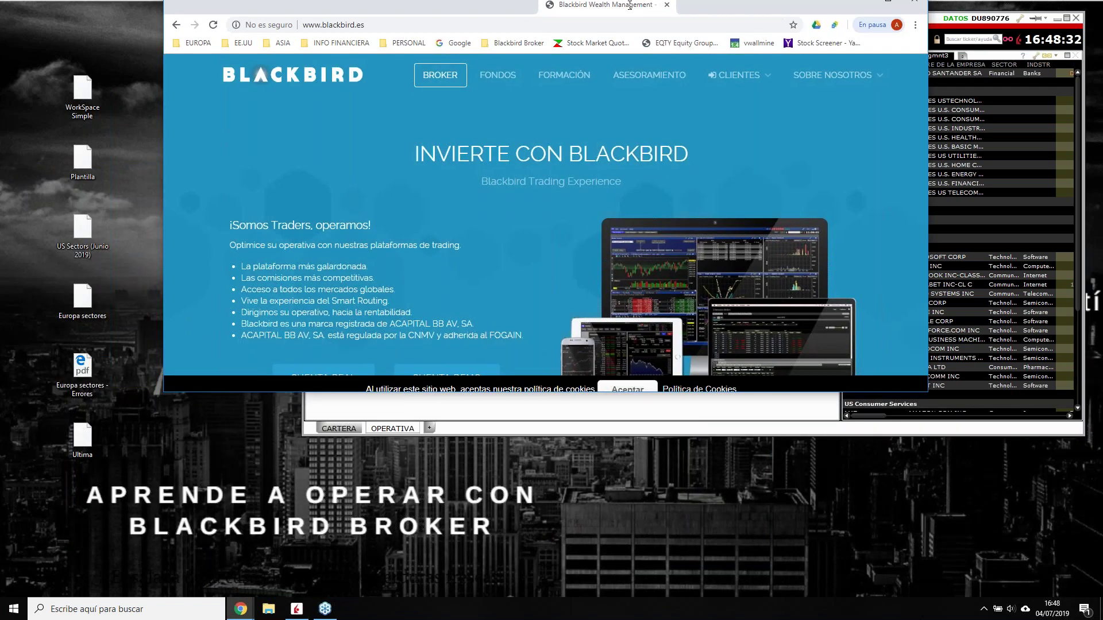
pyautogui.click(873, 13)
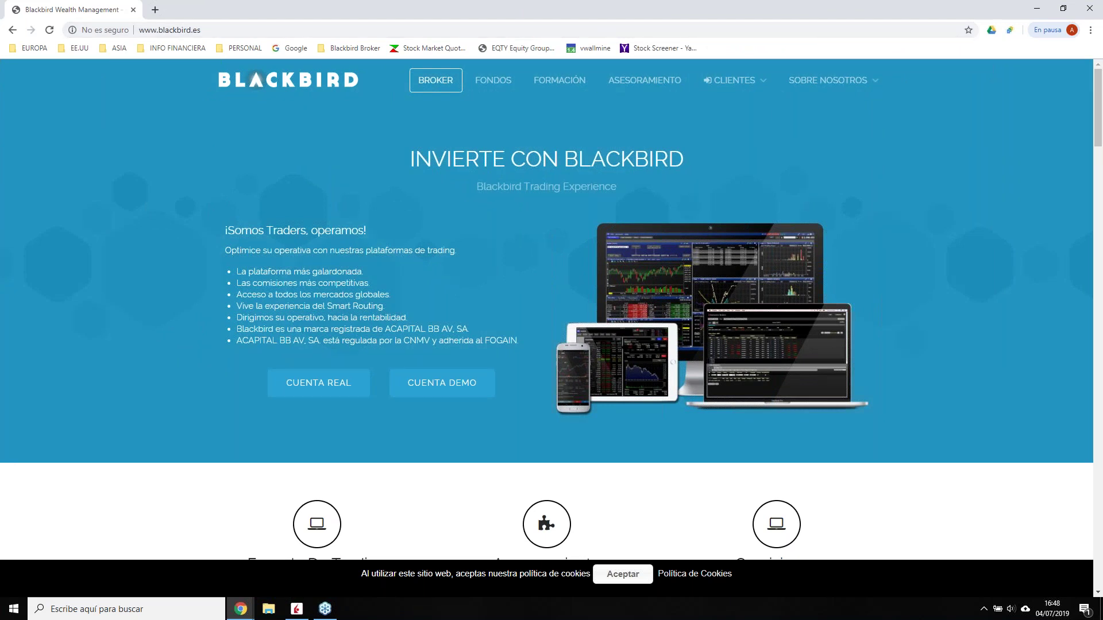
pyautogui.moveTo(763, 84)
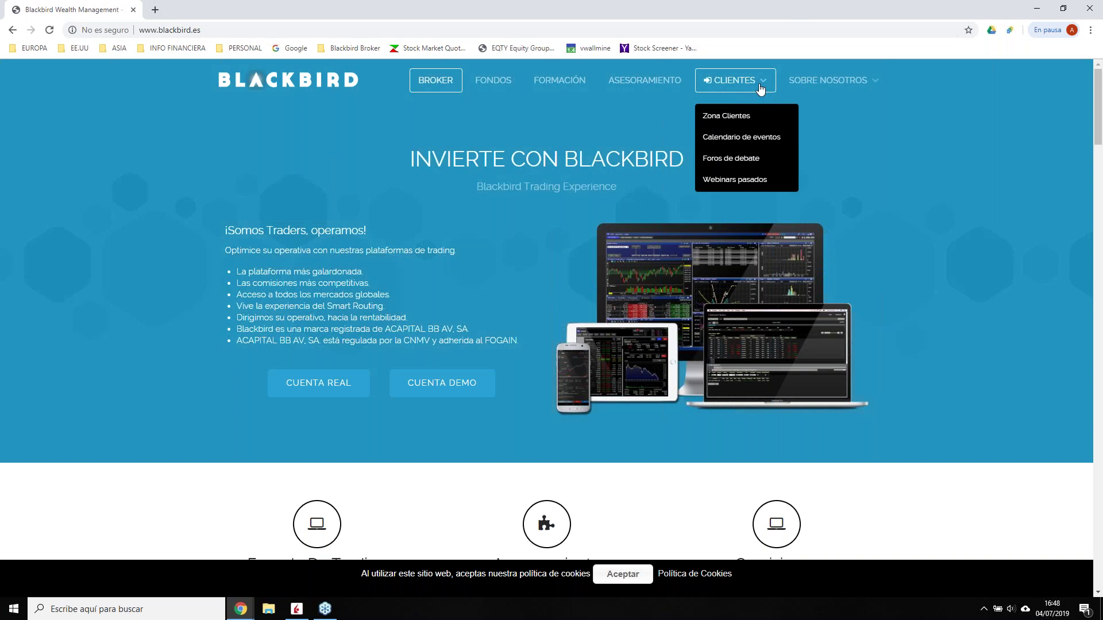
pyautogui.click(745, 118)
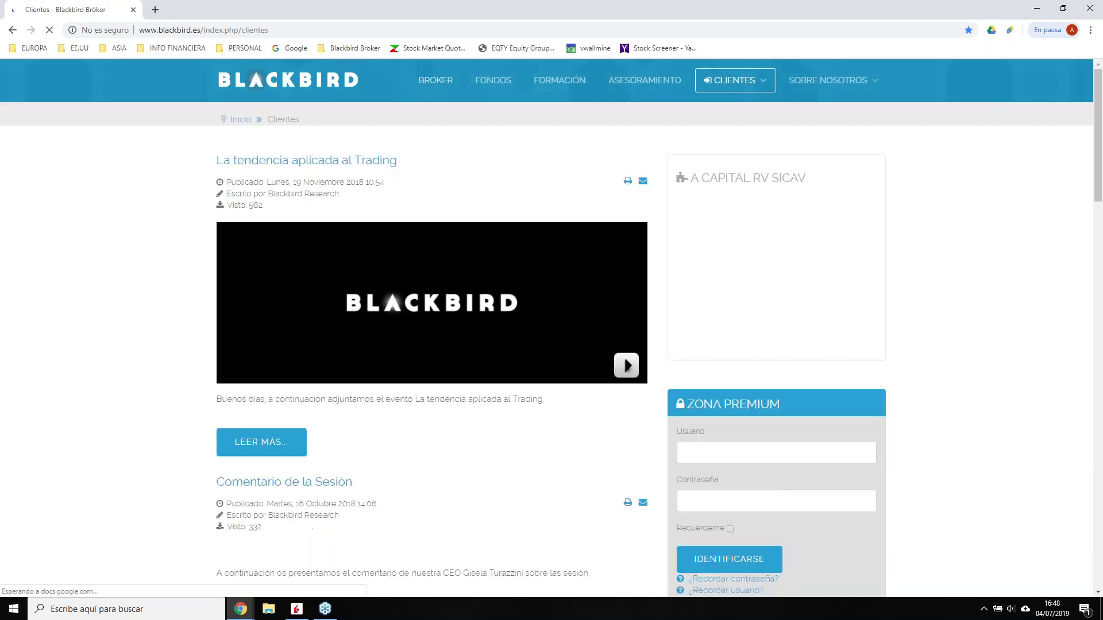
# - Sign in to the Zona Premium with the account's username and password
pyautogui.click(743, 456)
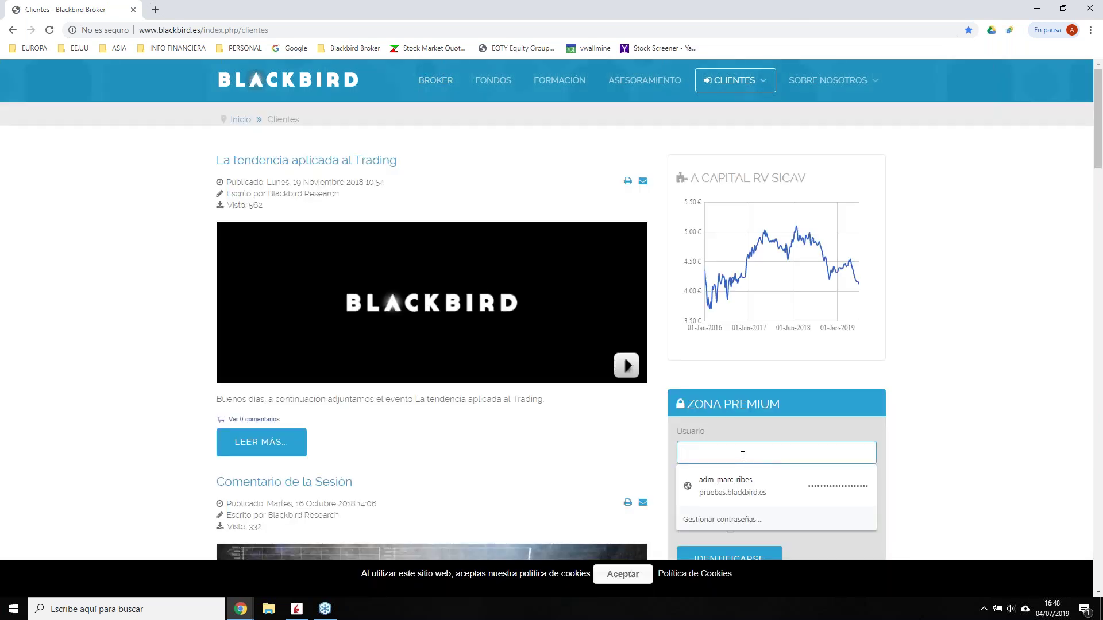
pyautogui.write('Blackbird')
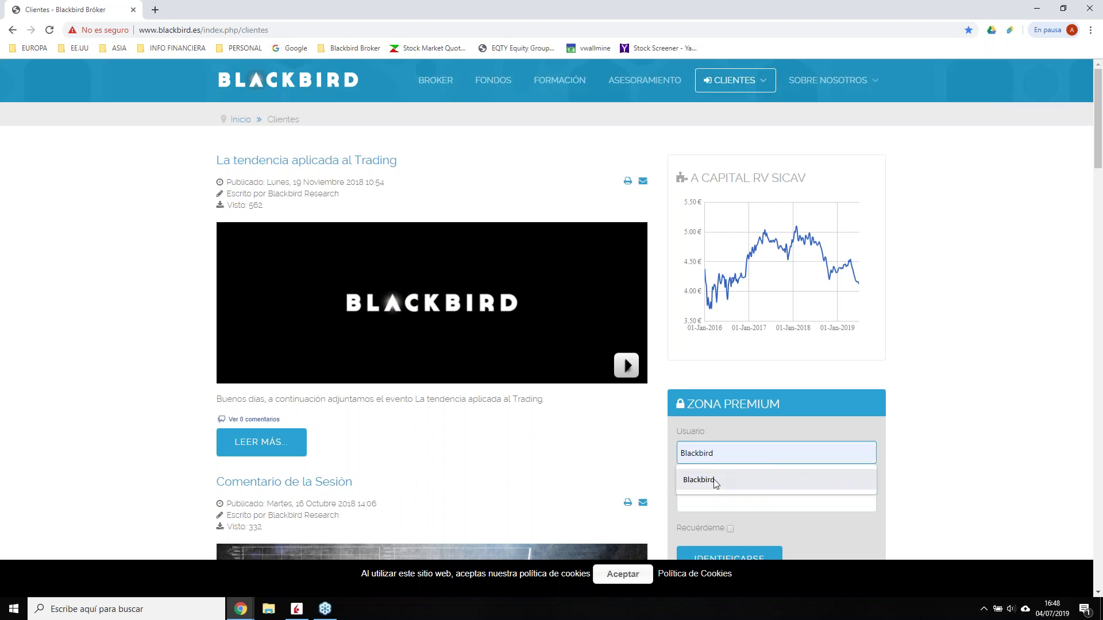
pyautogui.click(701, 480)
pyautogui.click(701, 503)
pyautogui.write('••••••••••••')
pyautogui.press('Return')
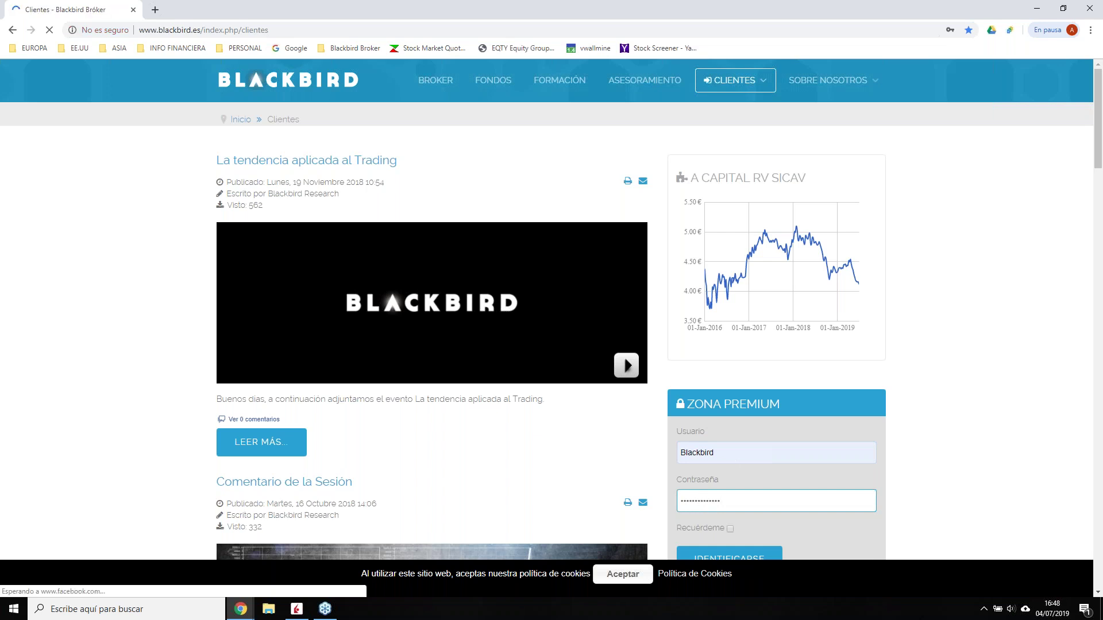
# - Access the Espacio De Trabajo shared folder from the Blackbird Broker client page, and open the Contado folder inside LISTAS DE SEGUIMIENTO
pyautogui.moveTo(712, 81)
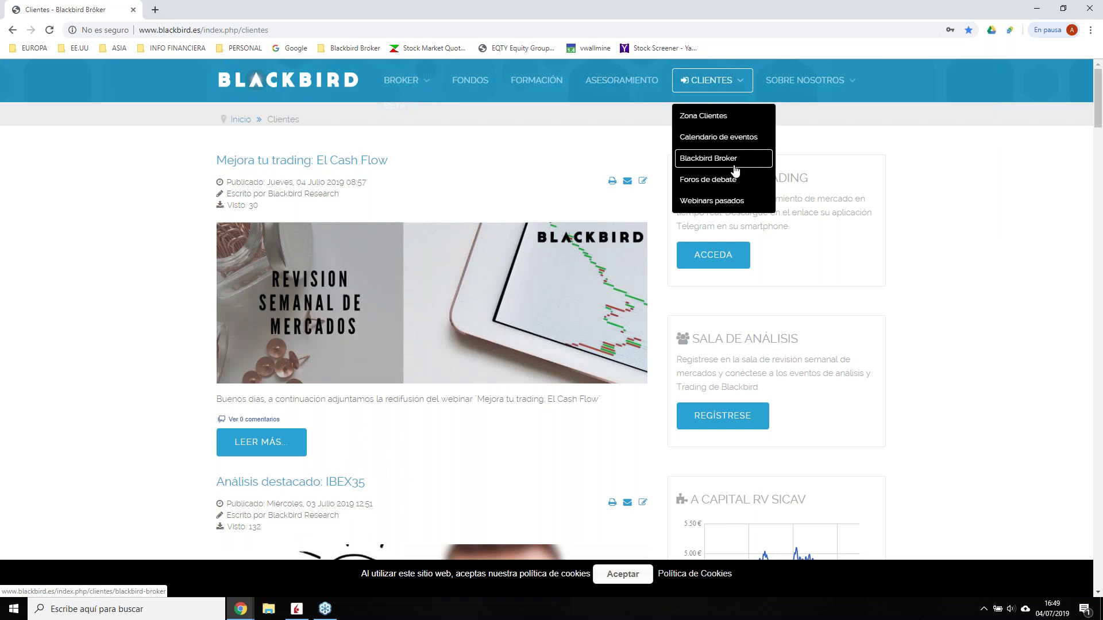
pyautogui.click(722, 164)
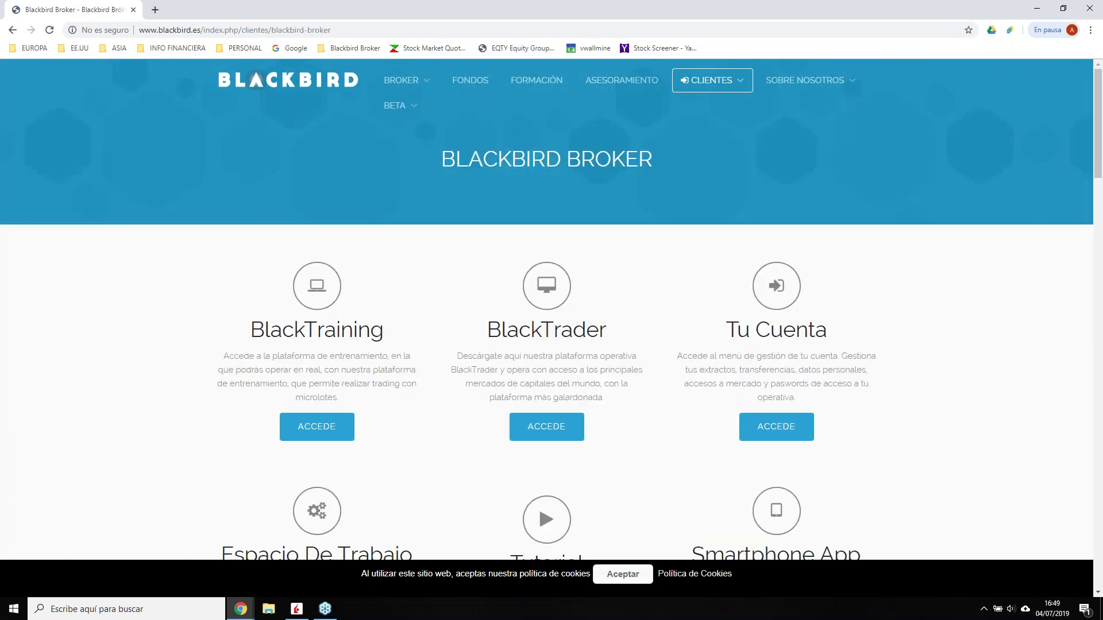
pyautogui.scroll(-3, 454, 404)
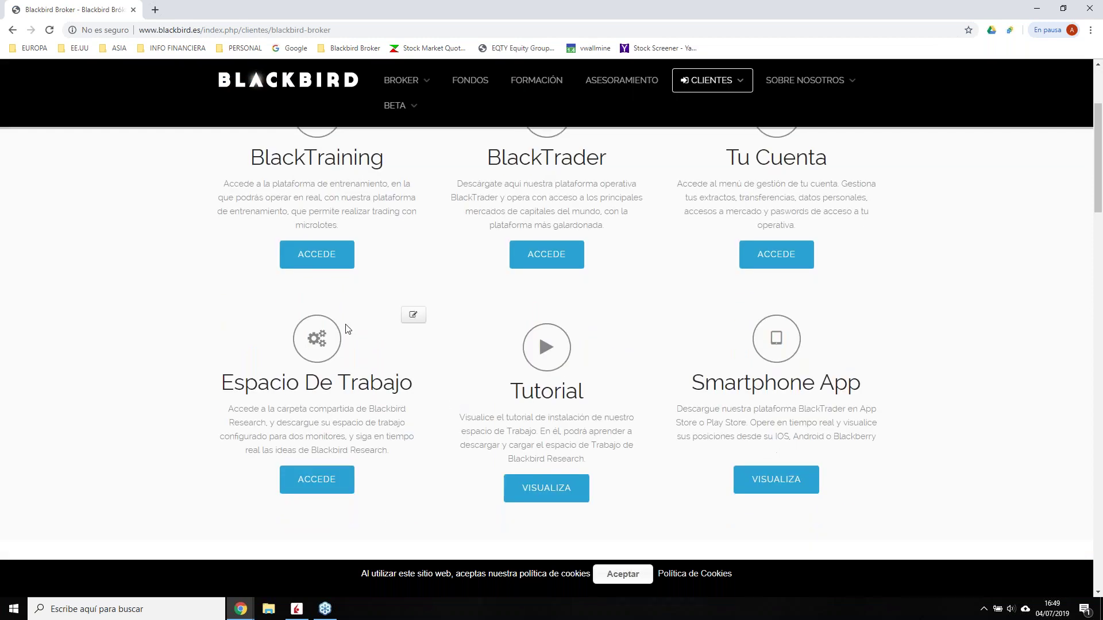
pyautogui.click(324, 482)
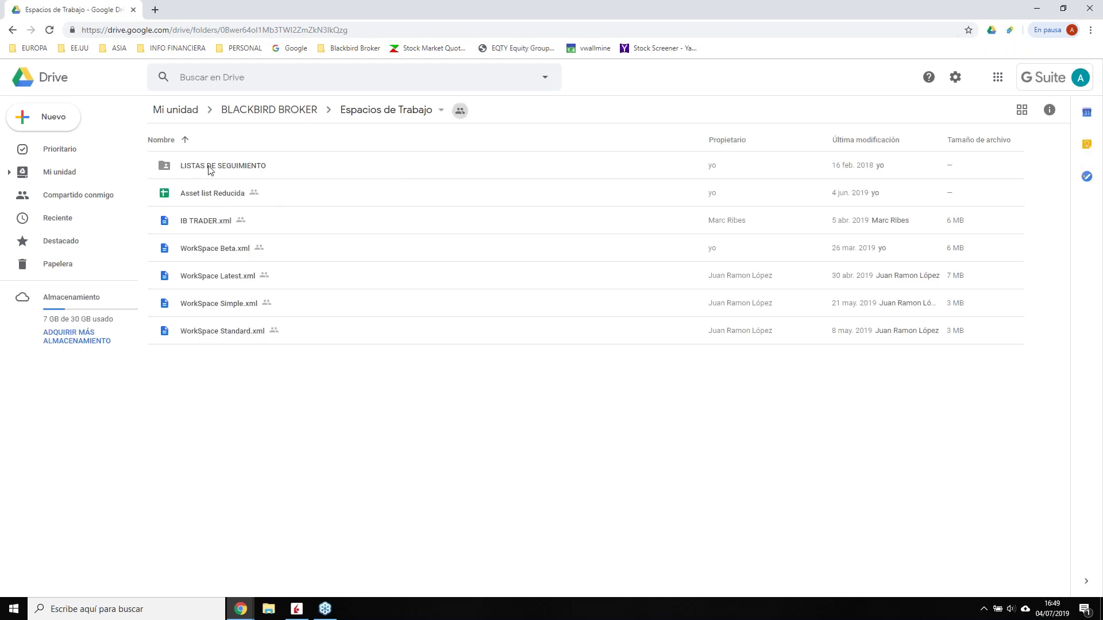
pyautogui.doubleClick(210, 169)
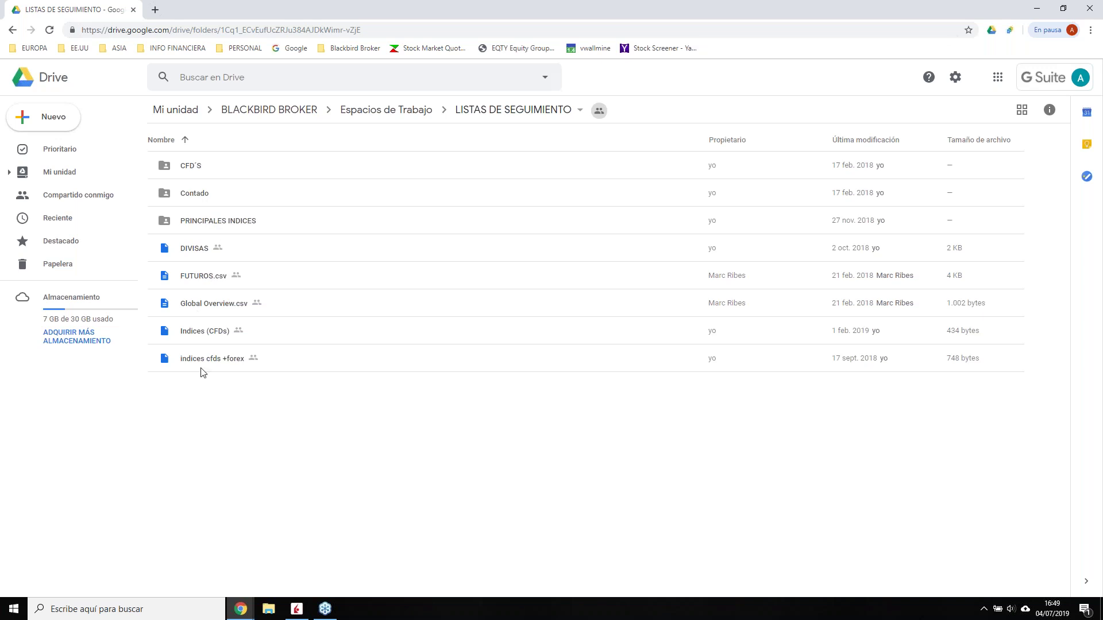
pyautogui.doubleClick(186, 193)
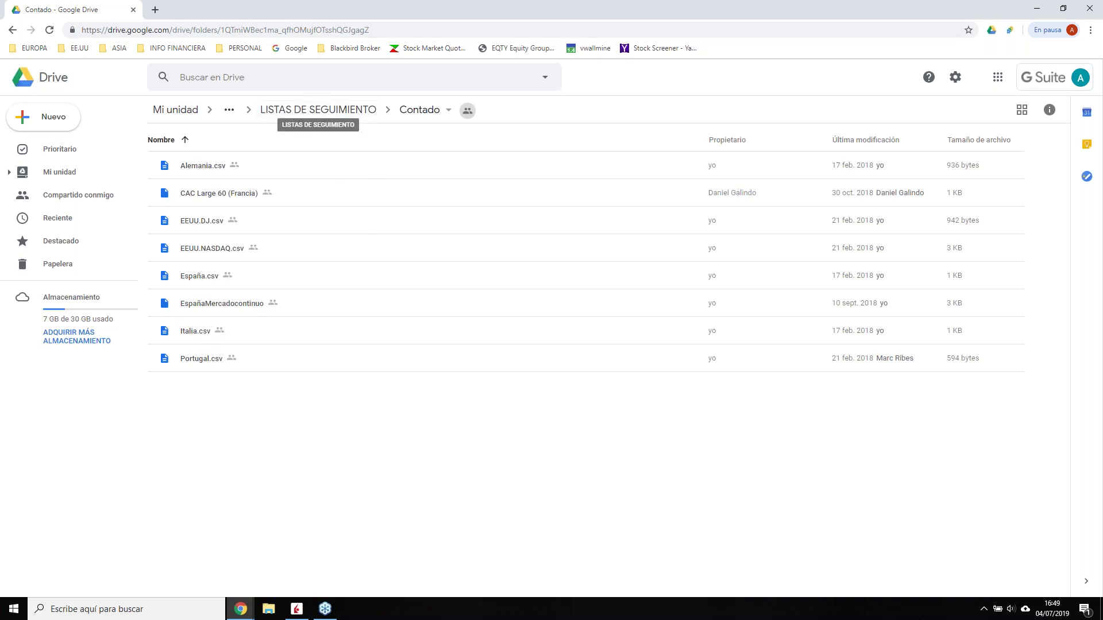
# - Download Portugal.csv from the Contado folder and the Asset list Reducida spreadsheet from the Espacios de Trabajo folder
pyautogui.rightClick(194, 361)
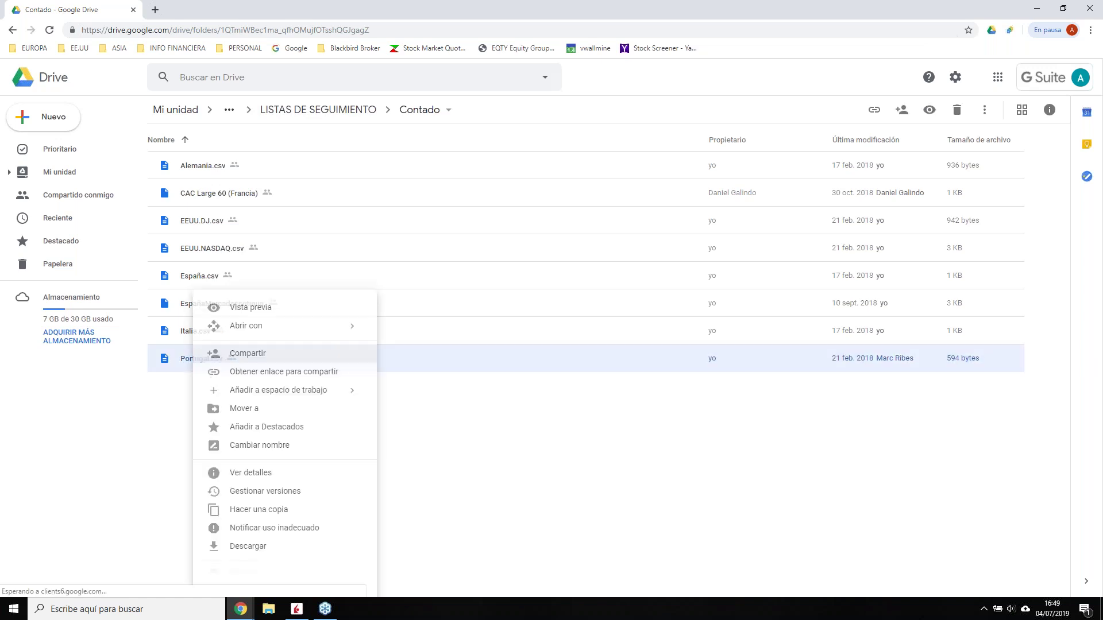
pyautogui.click(239, 548)
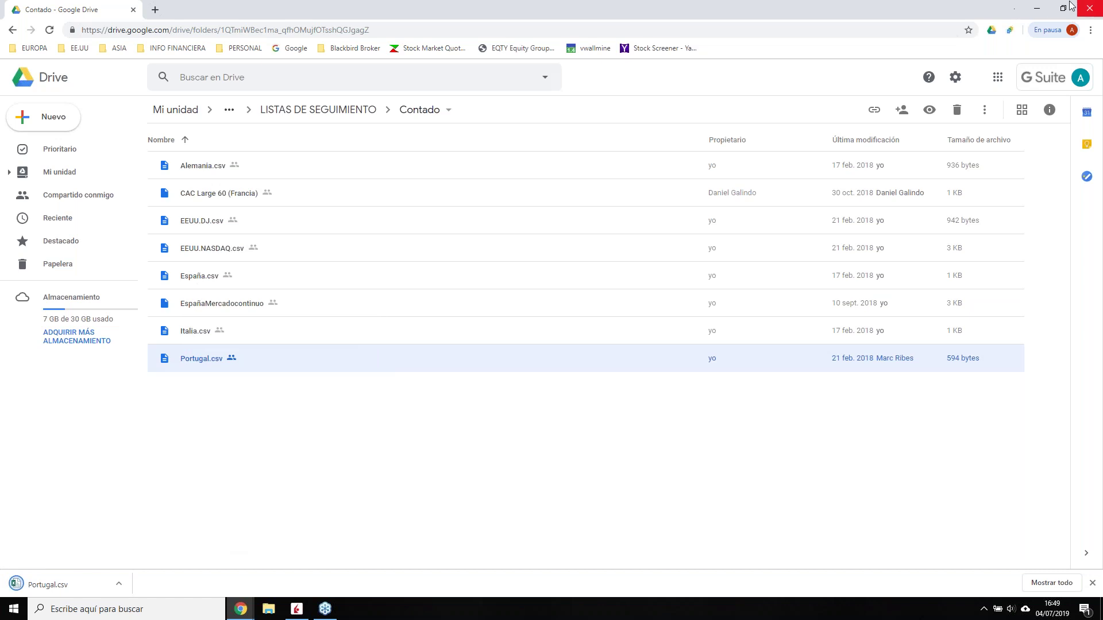
pyautogui.click(337, 115)
pyautogui.click(362, 113)
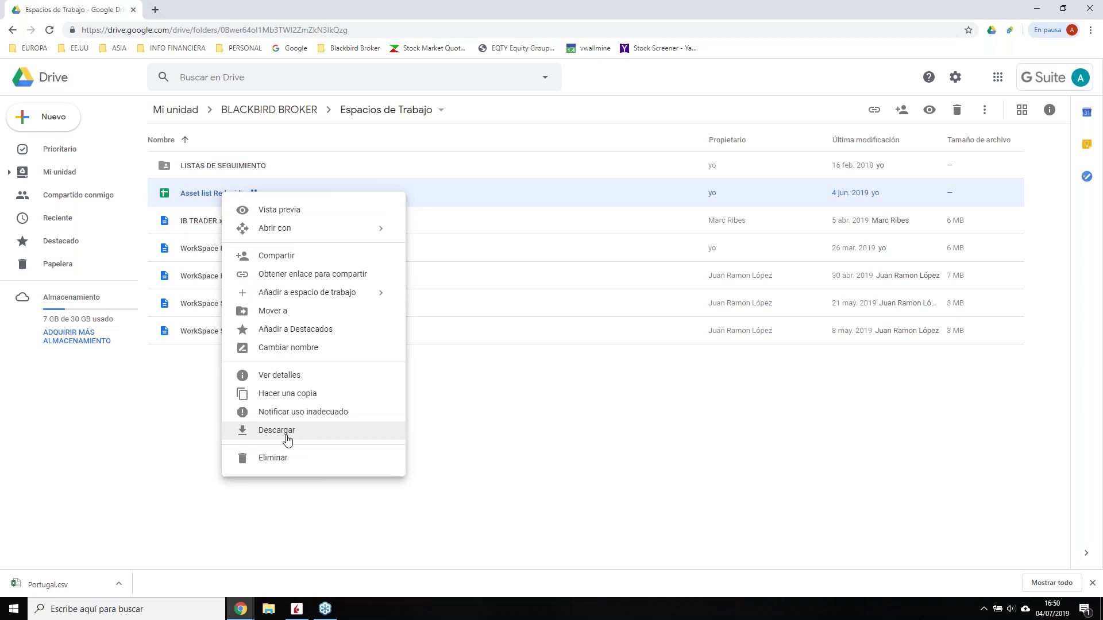
pyautogui.click(287, 439)
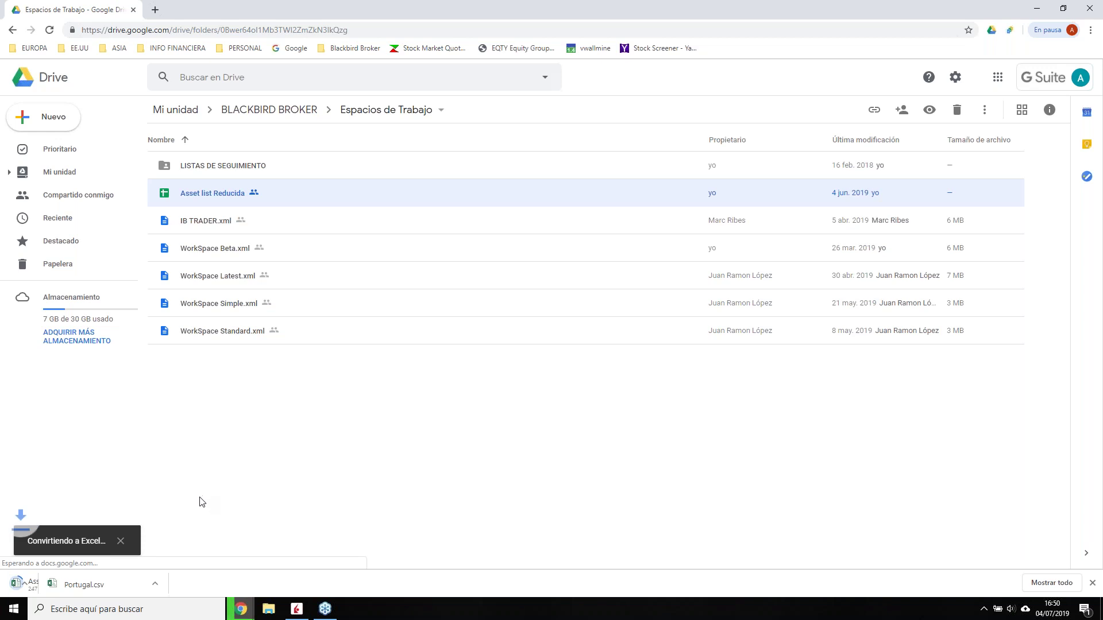
# - Place the downloaded Asset list Reducida workbook on the desktop, and open it for editing in a maximised Excel window without the recovery pane
pyautogui.click(1063, 8)
pyautogui.moveTo(263, 383); pyautogui.dragTo(121, 520)
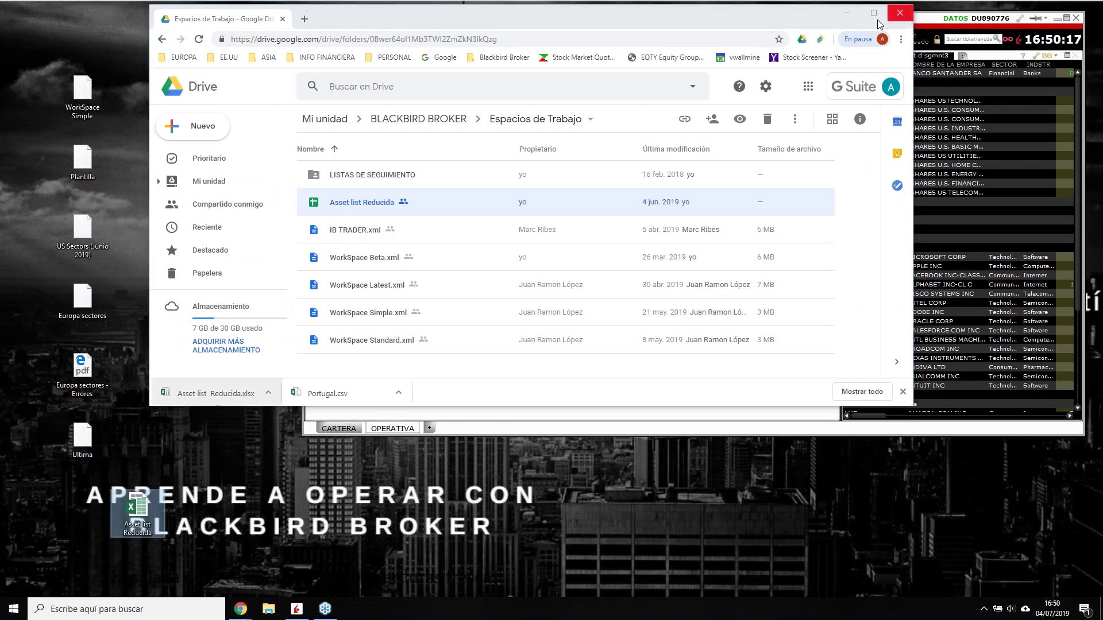
pyautogui.click(849, 13)
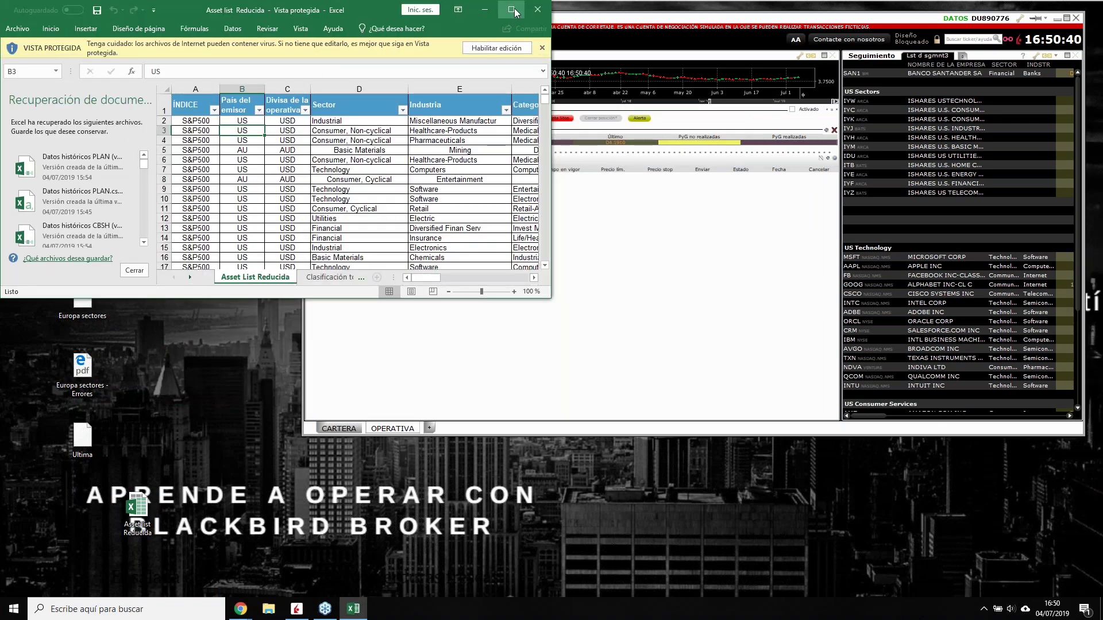
pyautogui.doubleClick(515, 13)
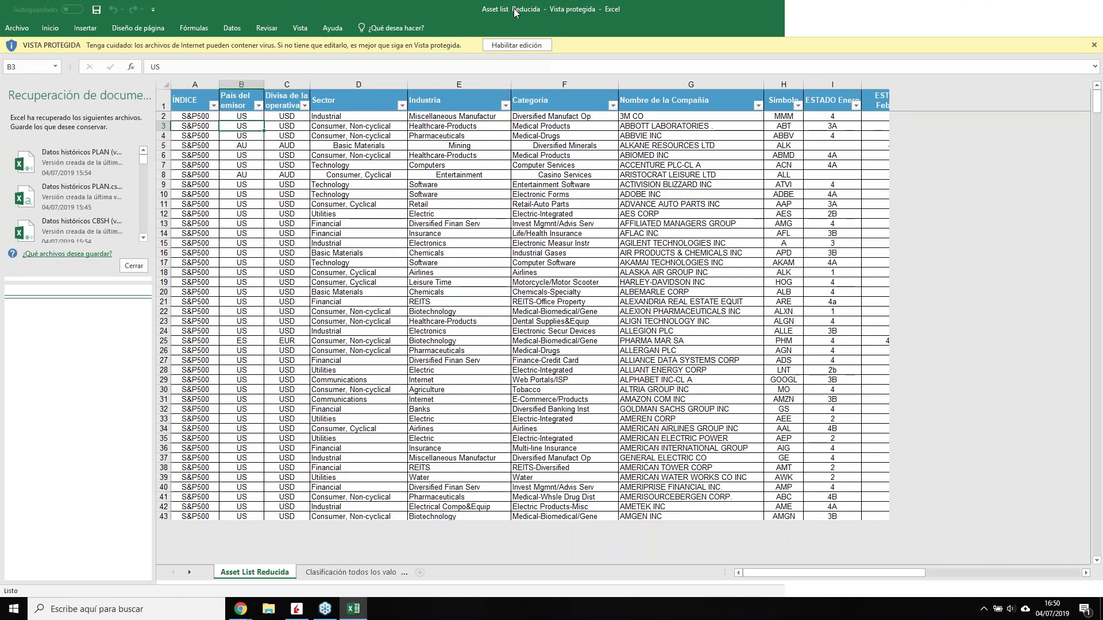
pyautogui.click(133, 573)
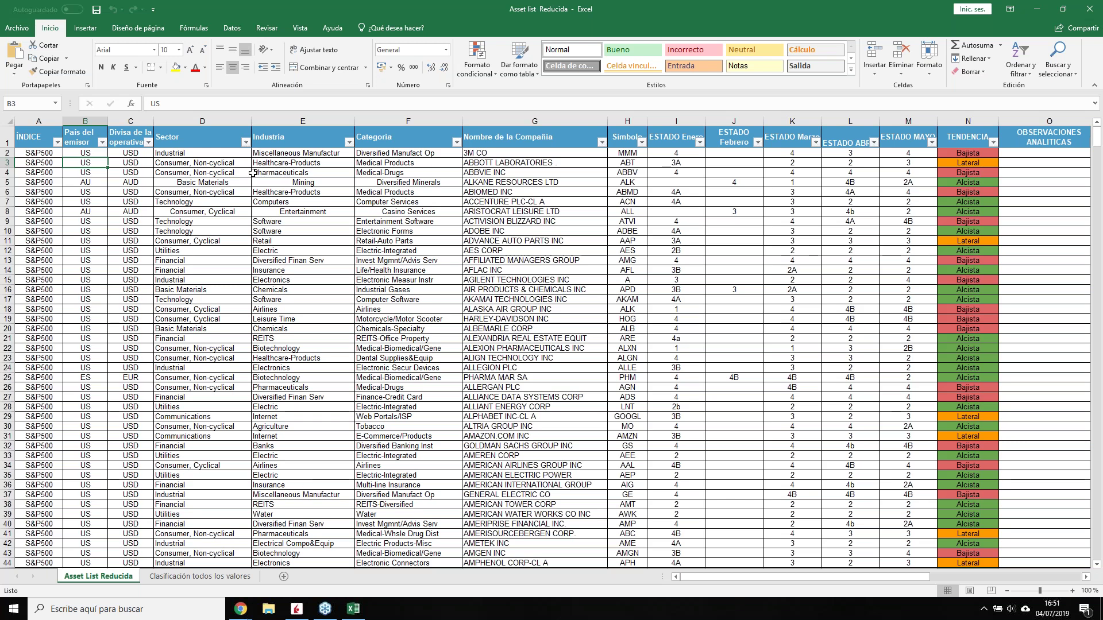
# - Filter the Sector column of the Asset List Reducida sheet to show only Financial
pyautogui.click(245, 142)
pyautogui.click(132, 256)
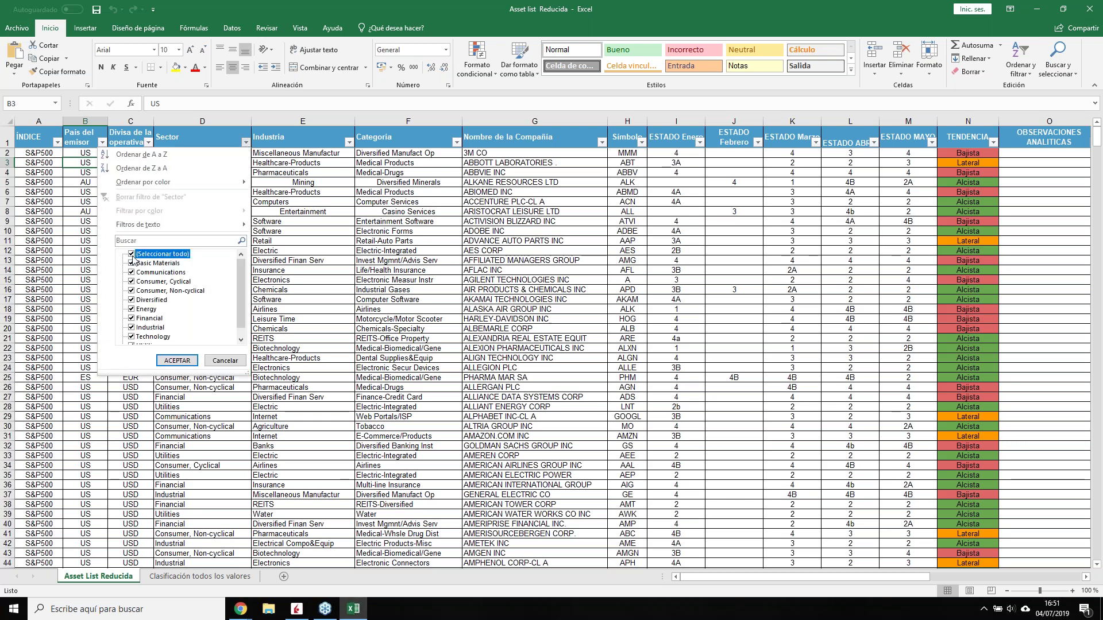
pyautogui.click(131, 318)
pyautogui.click(177, 361)
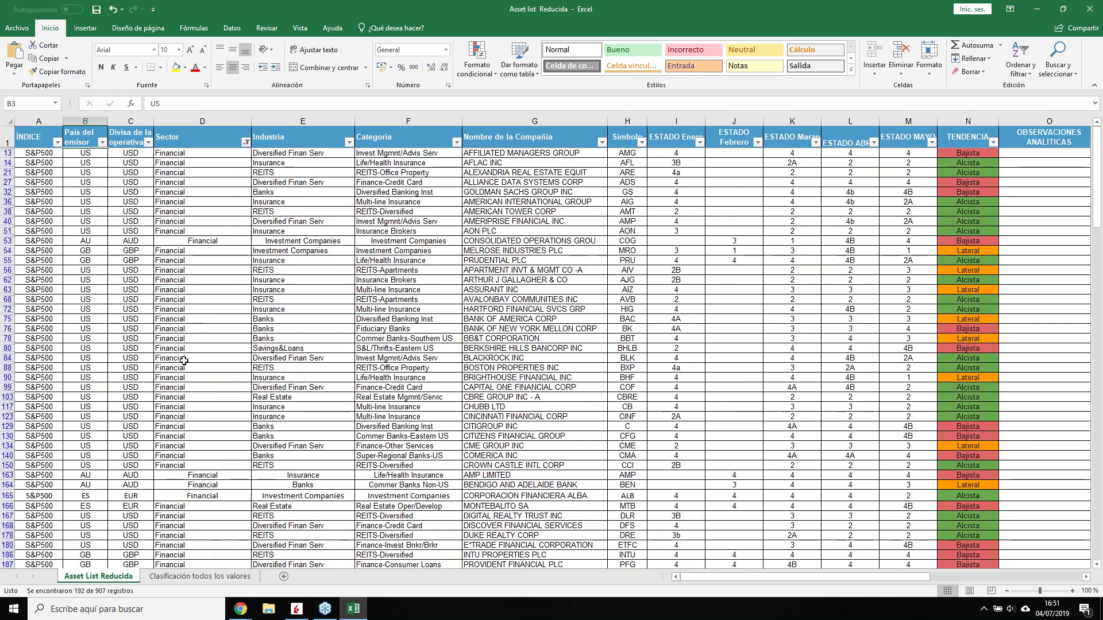
# - Centre the contents of the whole Sector column horizontally
pyautogui.click(211, 121)
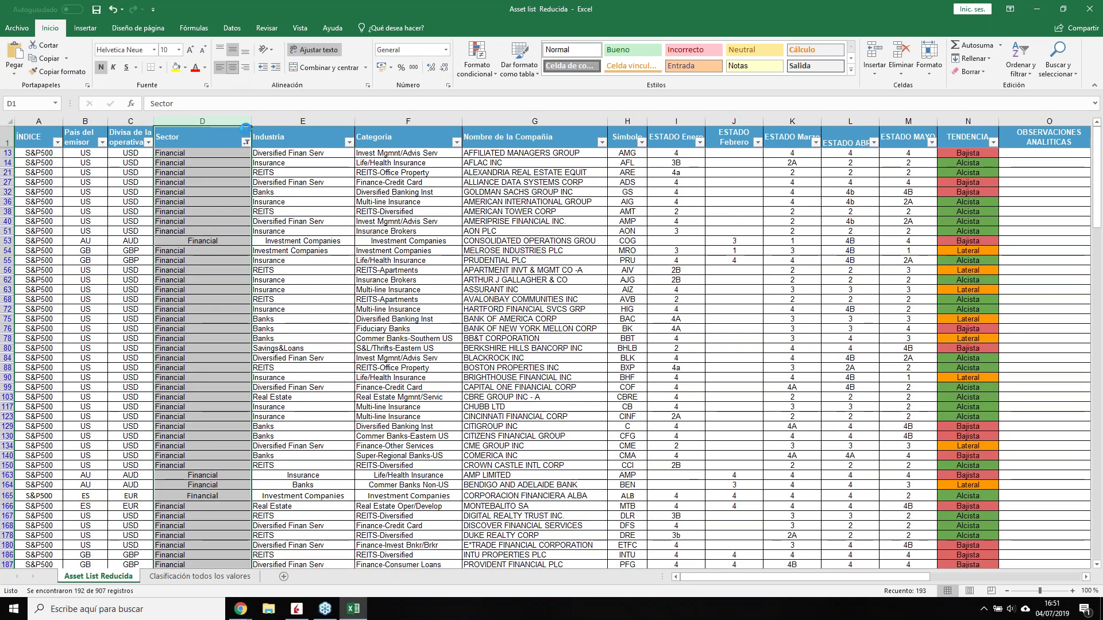
pyautogui.click(233, 67)
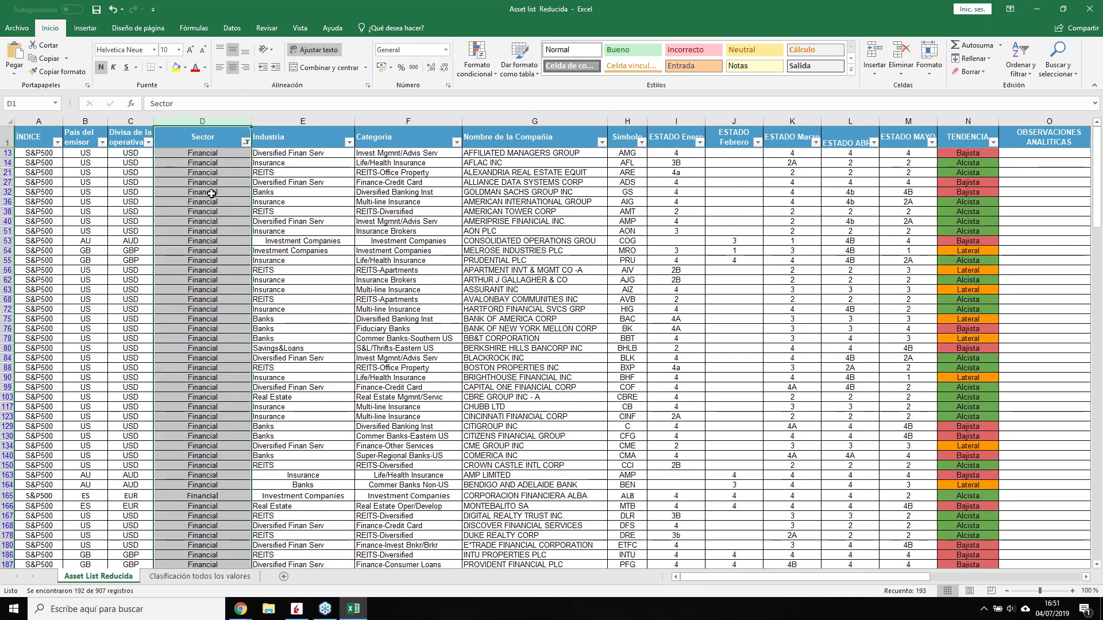
pyautogui.click(293, 240)
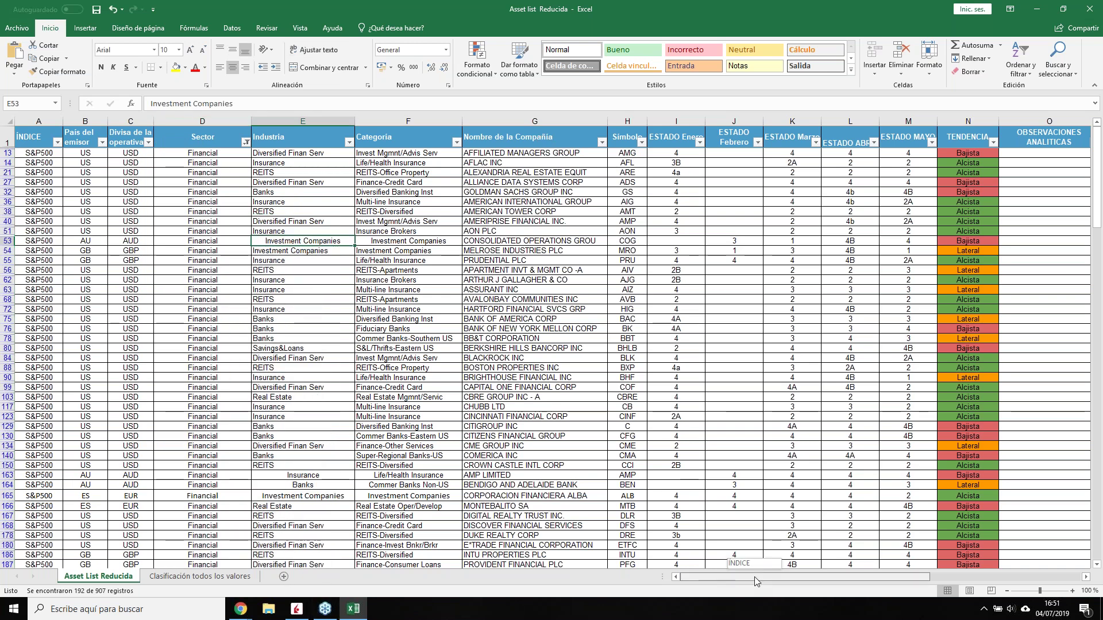
# - Examine the filtered Financial companies and their watchlist import codes in the LISTA column
pyautogui.scroll(-13, 444, 328)
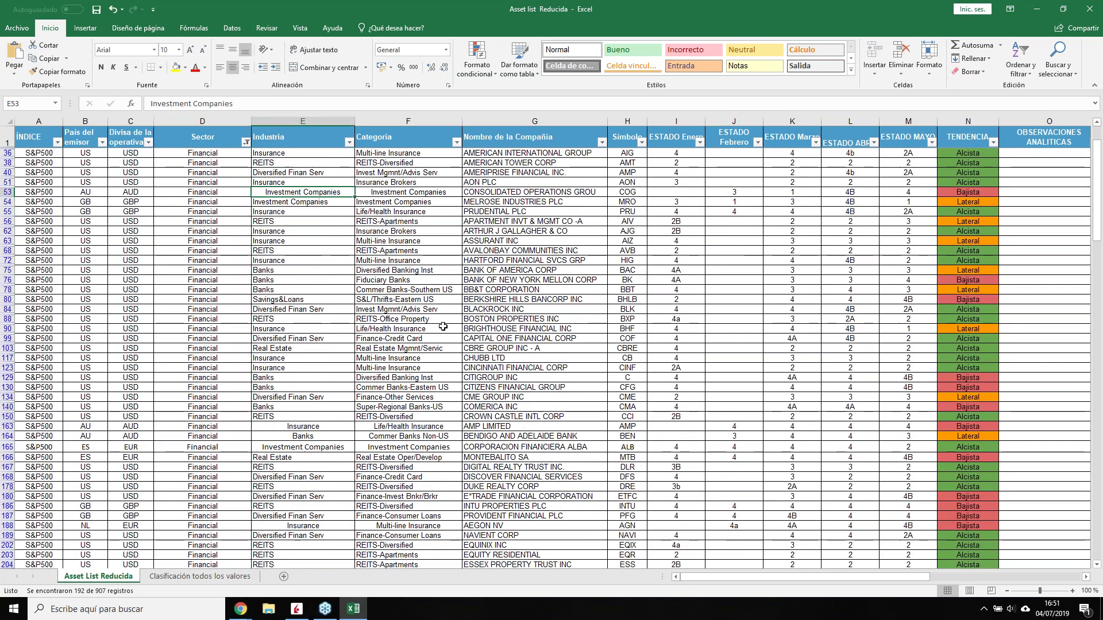
pyautogui.scroll(9, 442, 327)
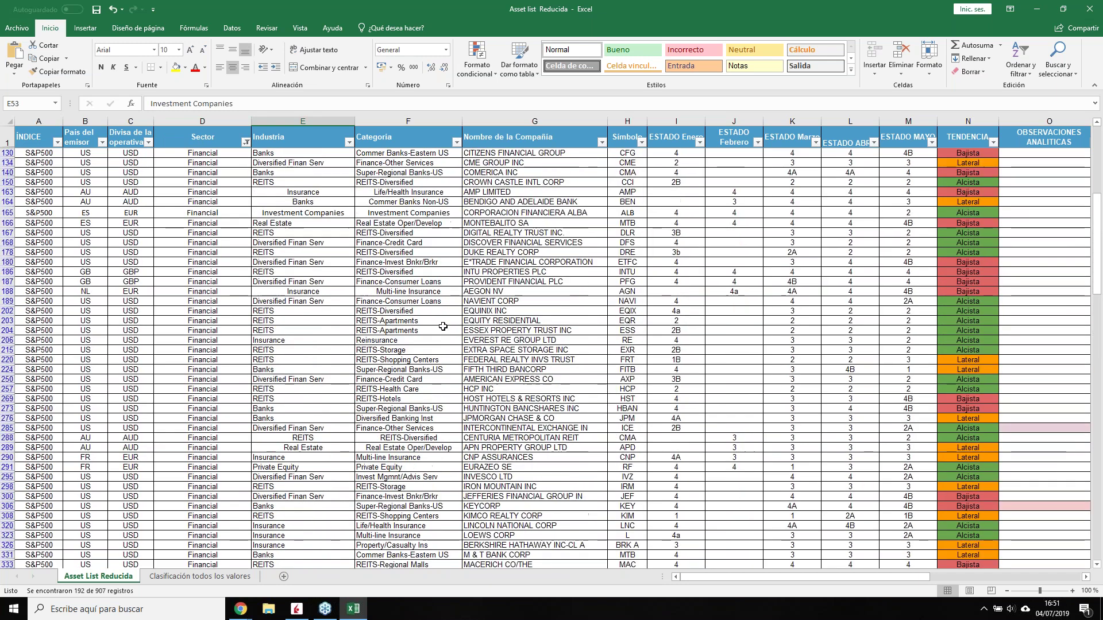
pyautogui.moveTo(708, 577); pyautogui.dragTo(793, 578)
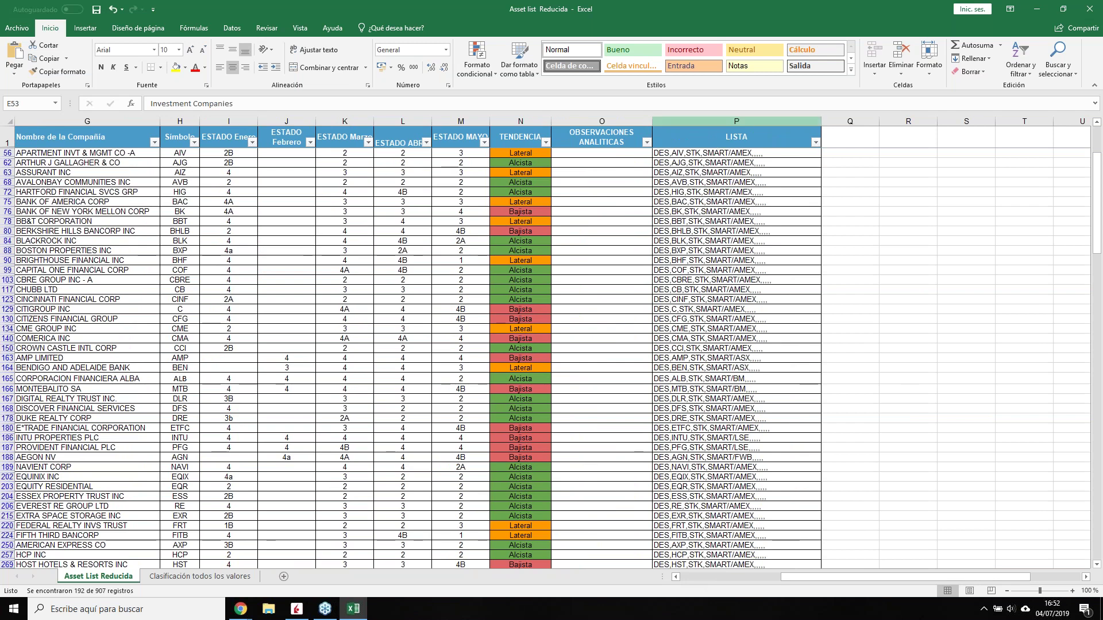
pyautogui.scroll(4, 702, 163)
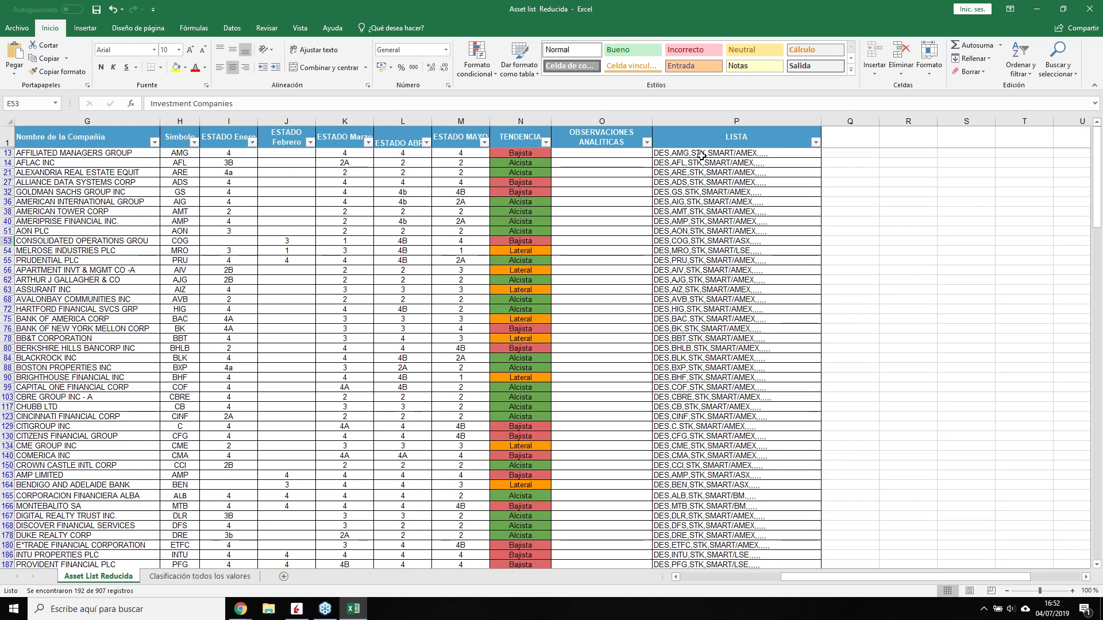
pyautogui.click(698, 155)
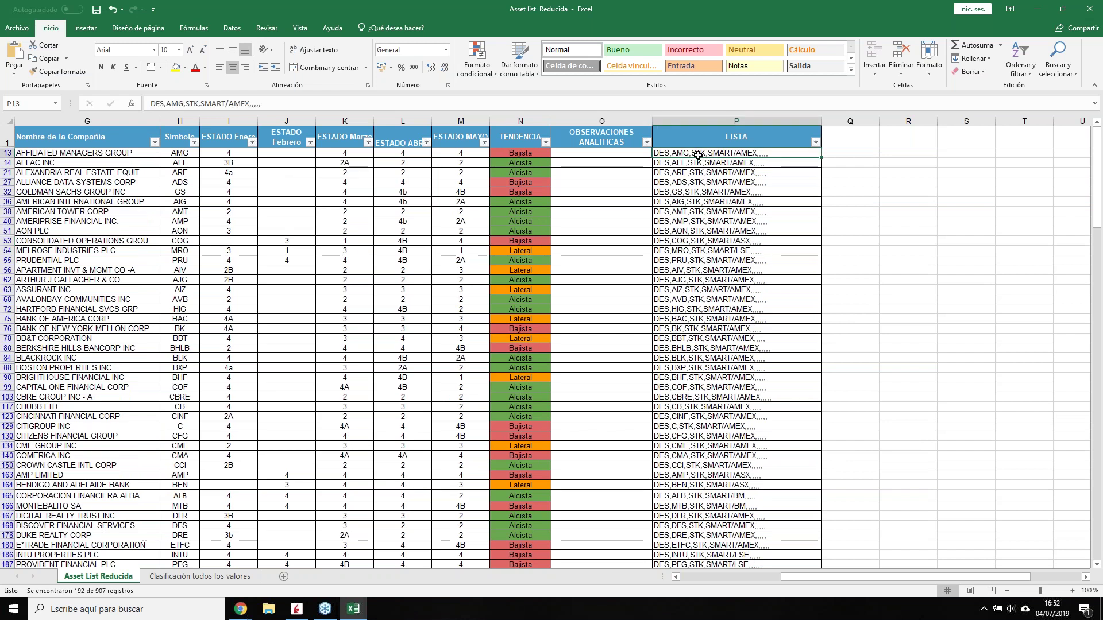
pyautogui.moveTo(807, 578); pyautogui.dragTo(706, 580)
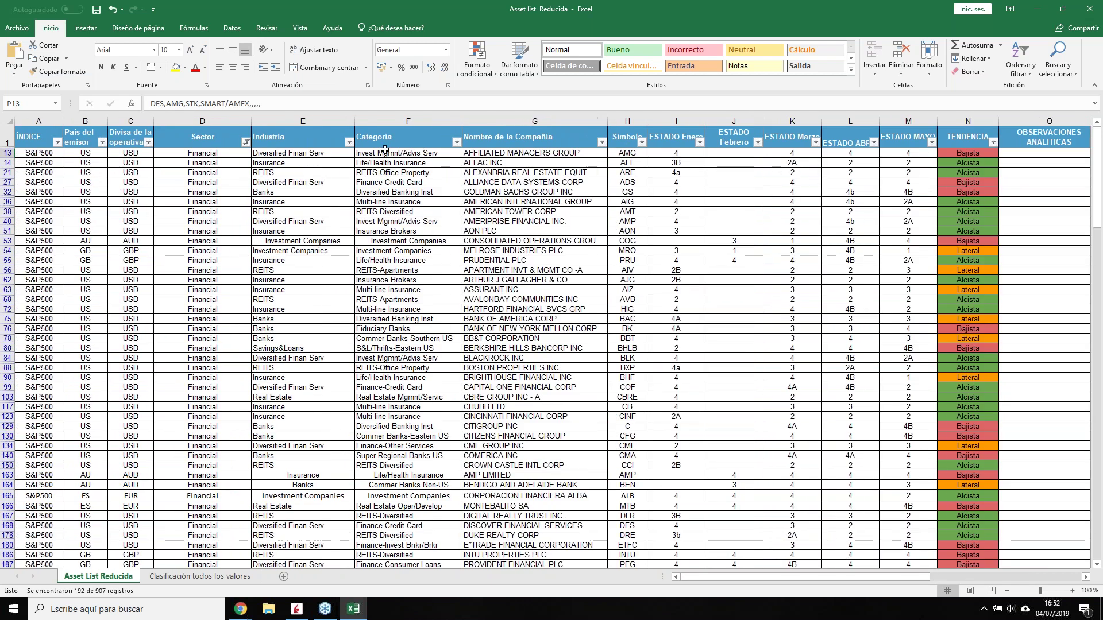
# - Sort the filtered rows by Industria from A to Z and review the extent of the Banks group
pyautogui.click(349, 142)
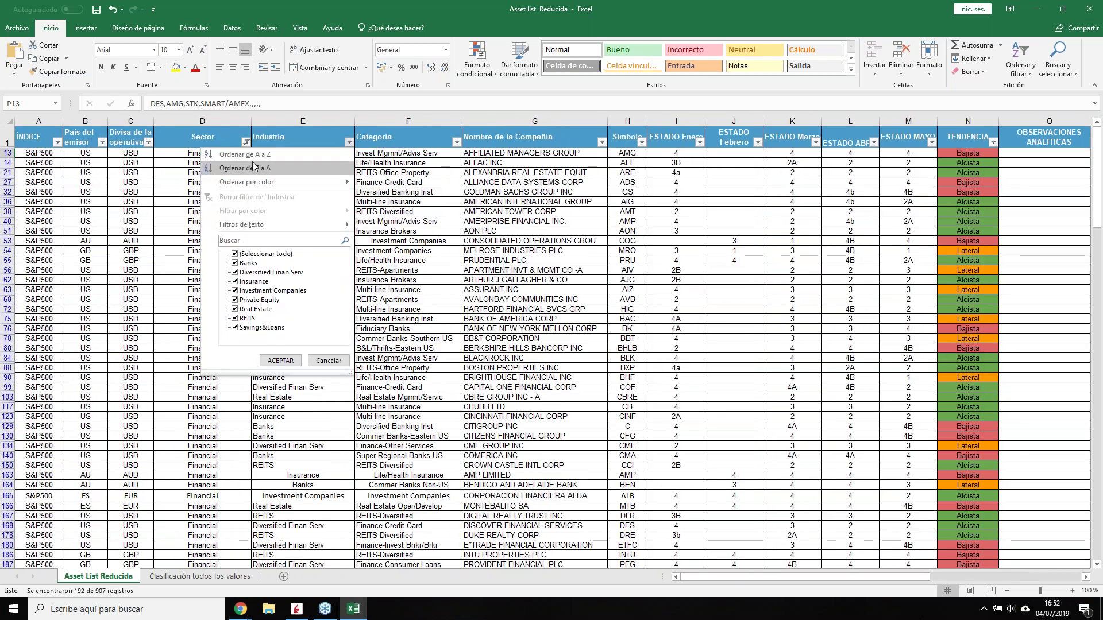
pyautogui.press('Escape')
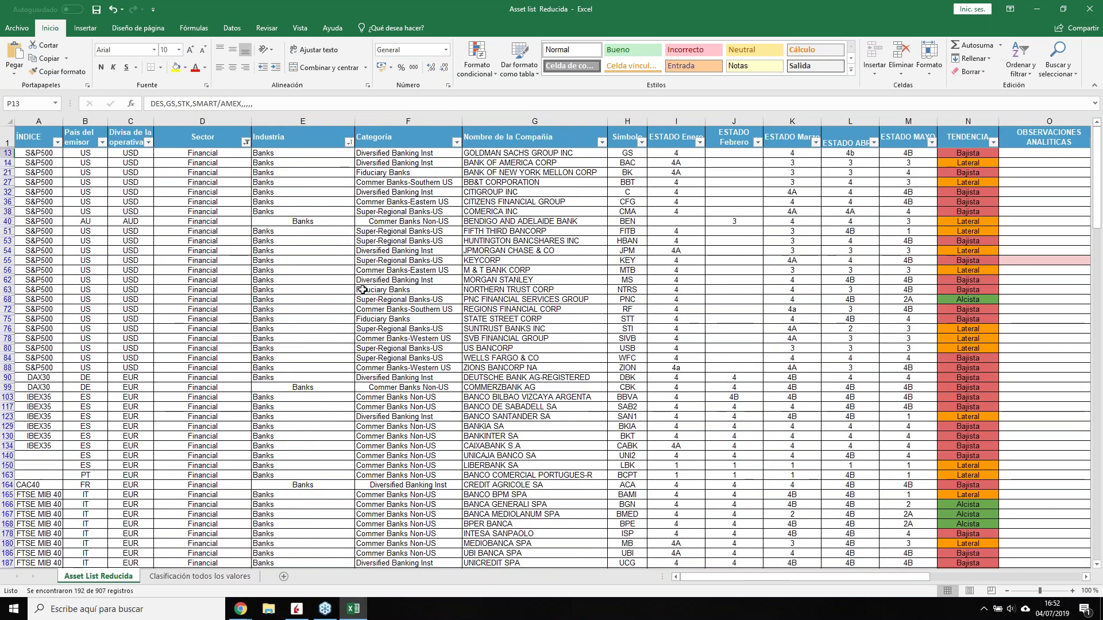
pyautogui.scroll(-7, 358, 367)
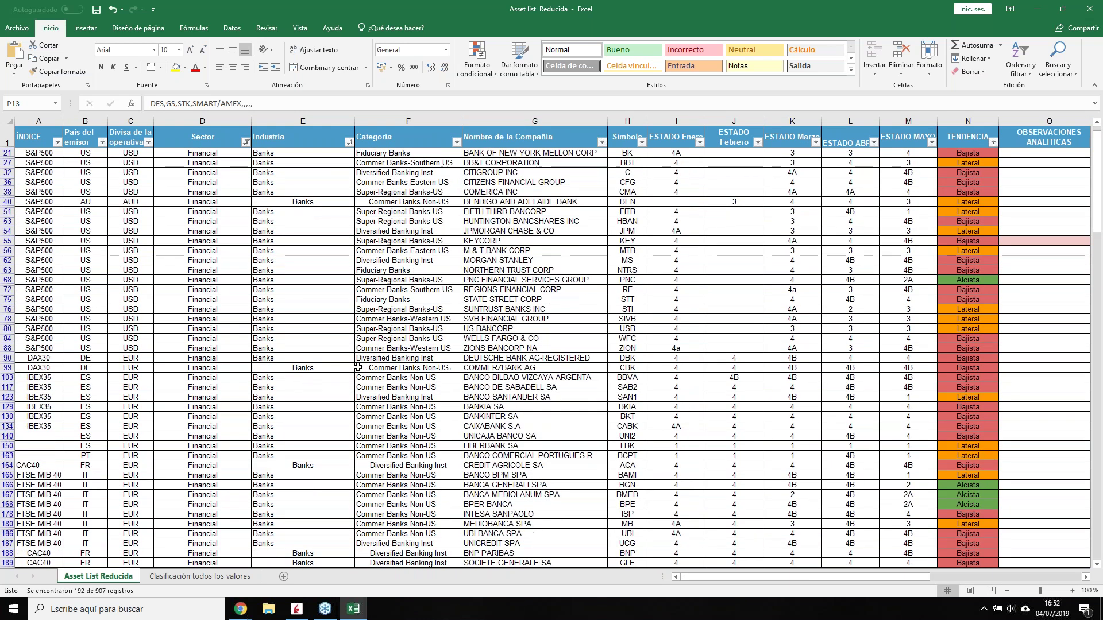
pyautogui.scroll(7, 358, 368)
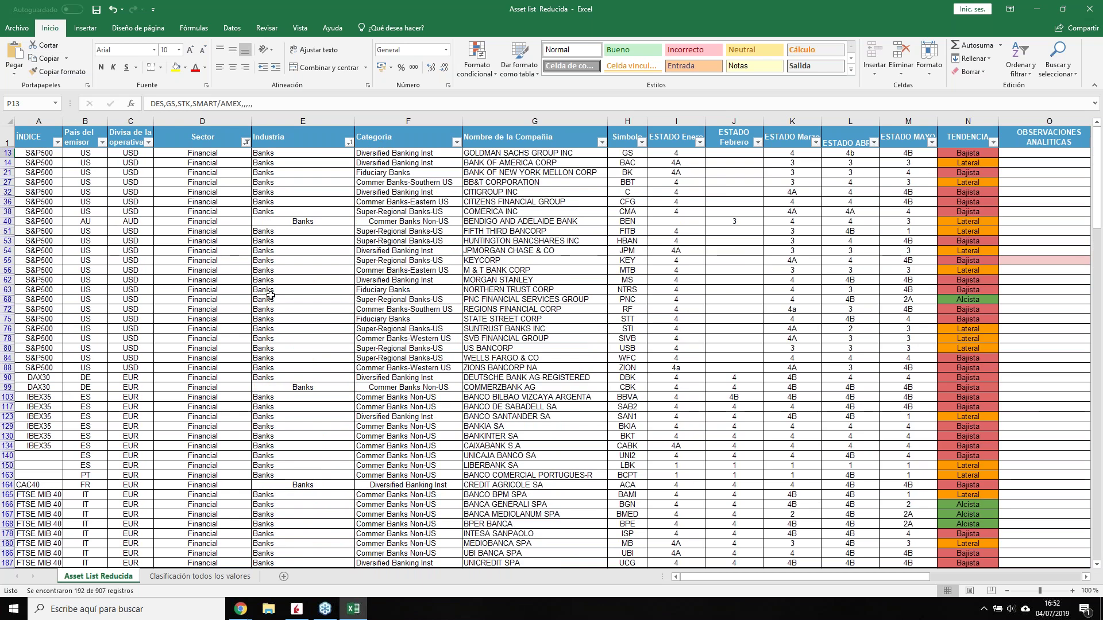
pyautogui.scroll(-1, 269, 294)
pyautogui.scroll(-3, 270, 294)
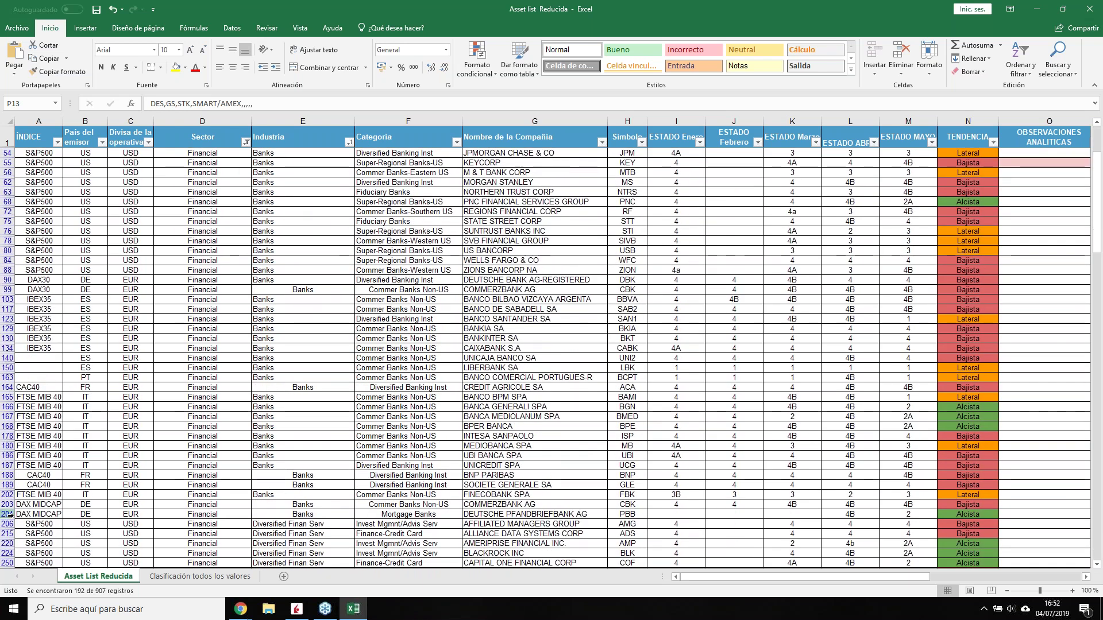
# - Copy the LISTA codes of all the Banks rows, from the GS entry in row 13 to the PBB entry in row 204
pyautogui.moveTo(742, 582); pyautogui.dragTo(840, 582)
pyautogui.scroll(3, 640, 217)
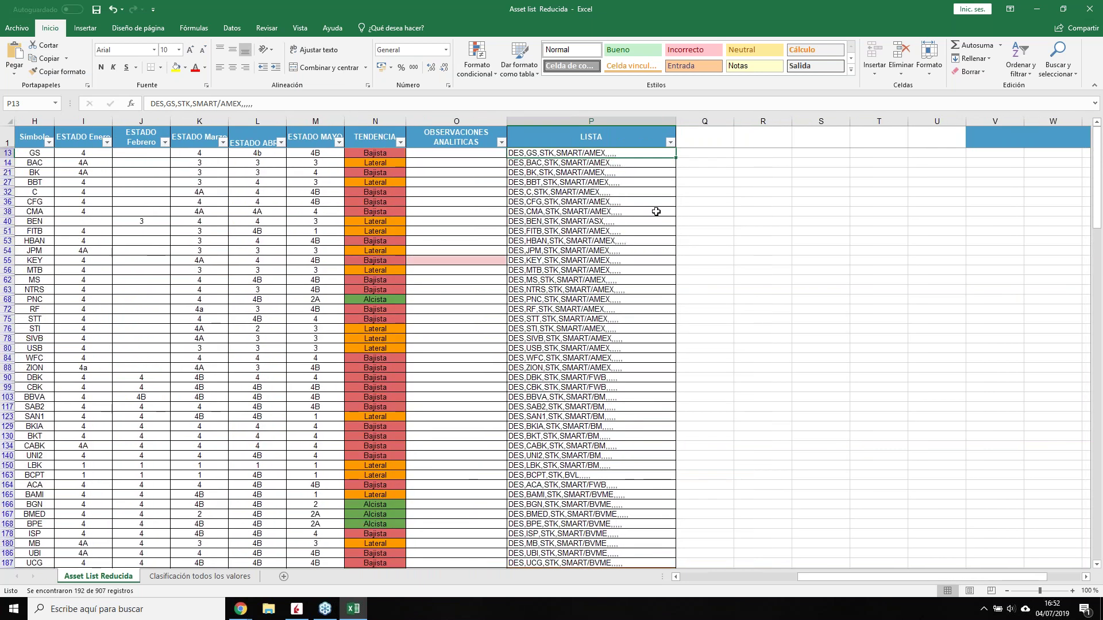
pyautogui.moveTo(629, 164); pyautogui.dragTo(650, 414)
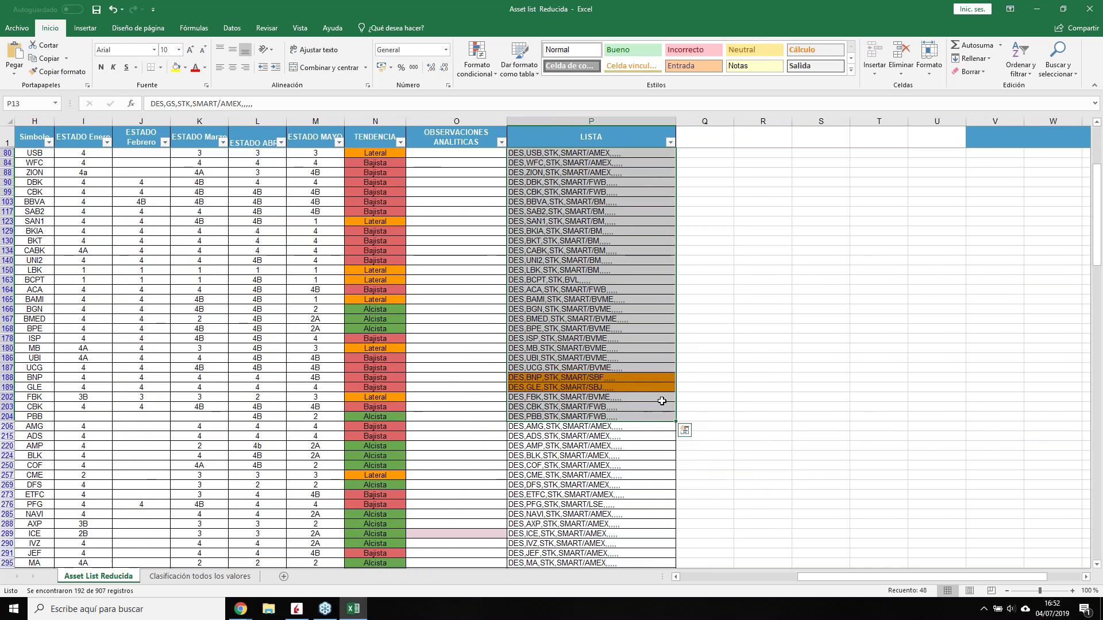
pyautogui.hotkey('ctrl', 'c')
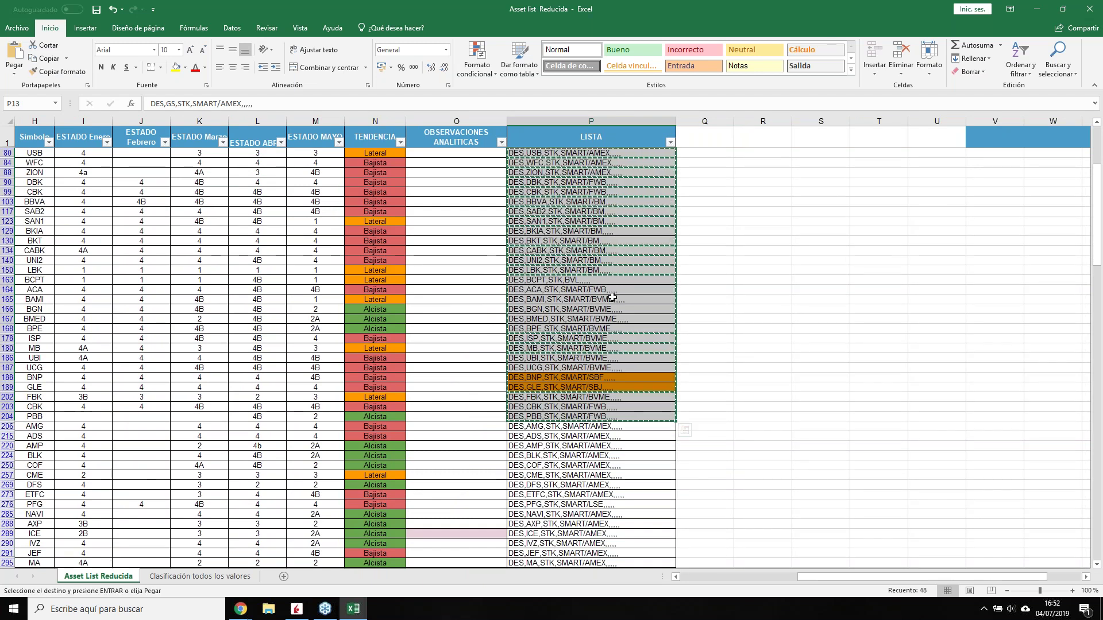
pyautogui.rightClick(591, 273)
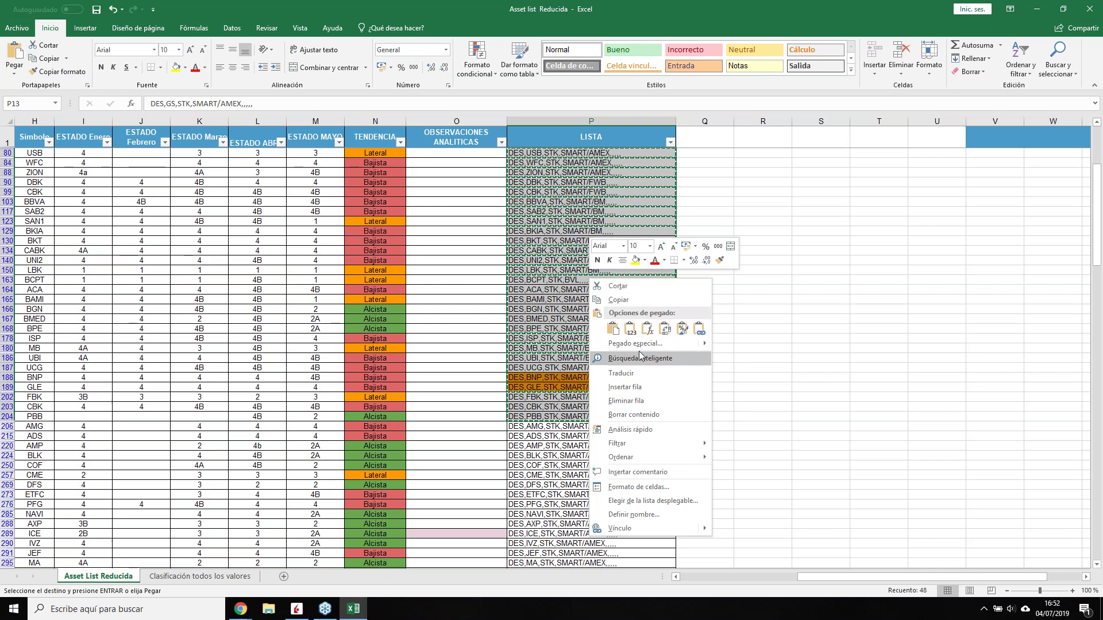
pyautogui.click(623, 321)
pyautogui.hotkey('ctrl', 'c')
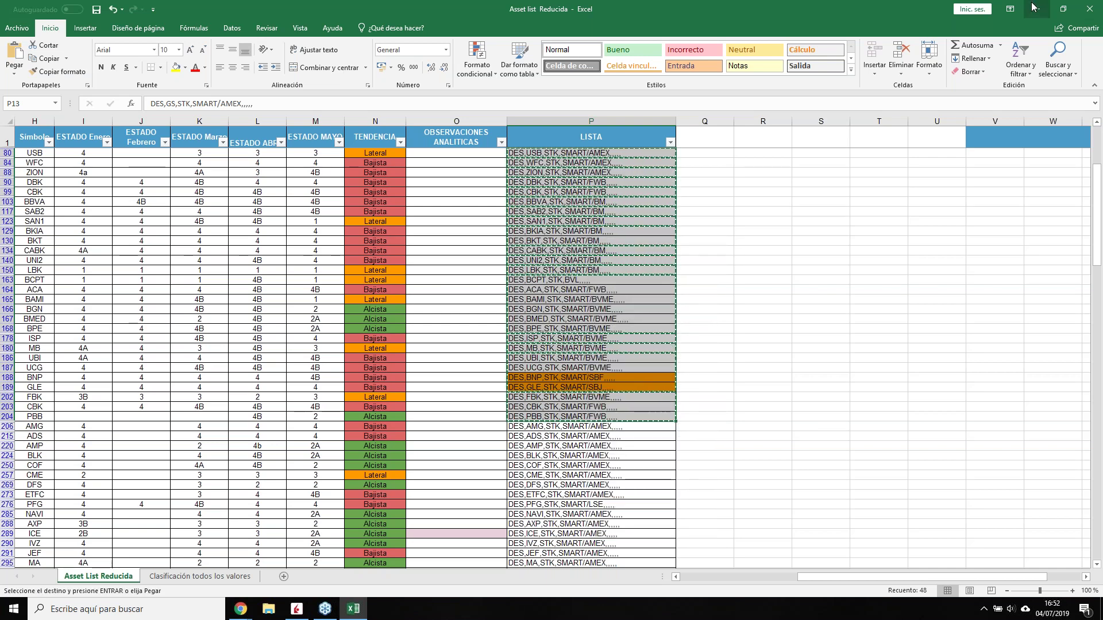
# - Minimise Excel and open the Ultima file from the desktop with Bloc de notas
pyautogui.click(1035, 8)
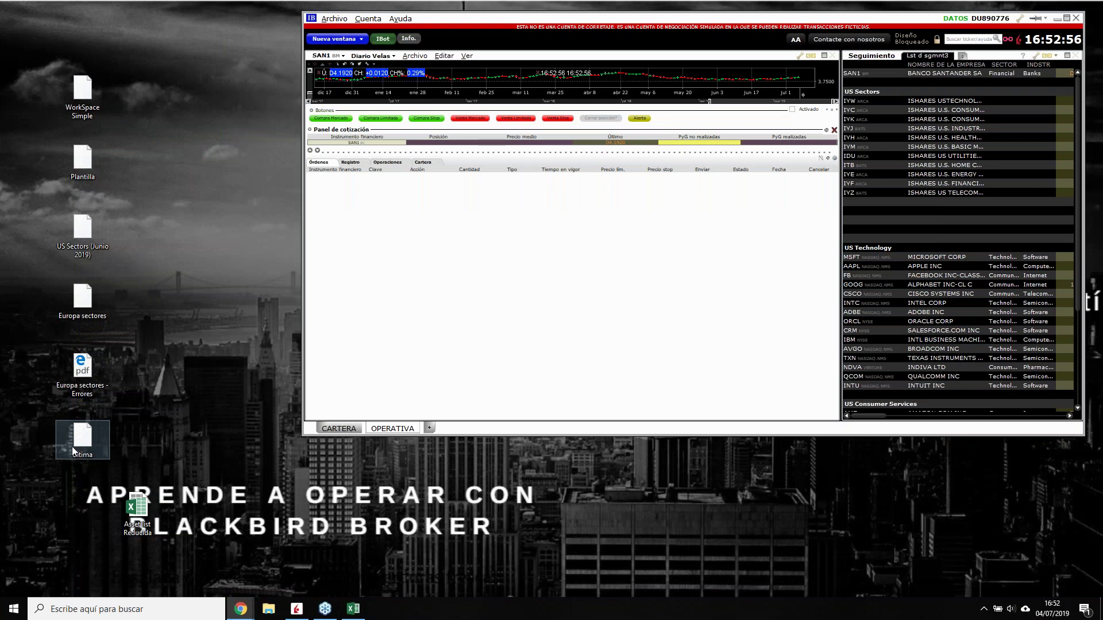
pyautogui.doubleClick(83, 443)
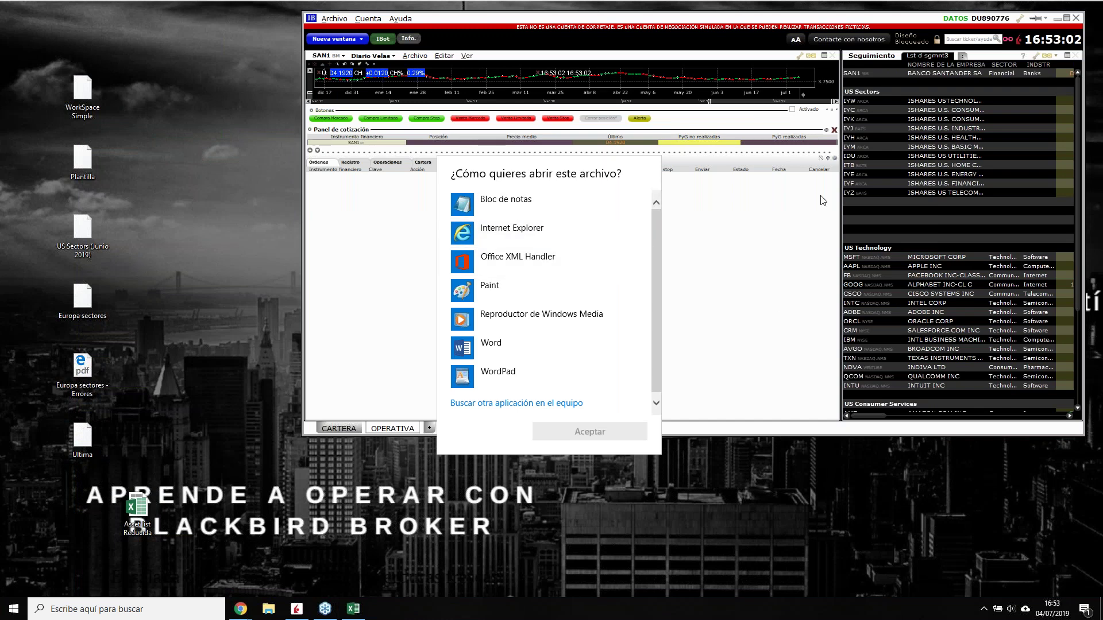
pyautogui.click(505, 213)
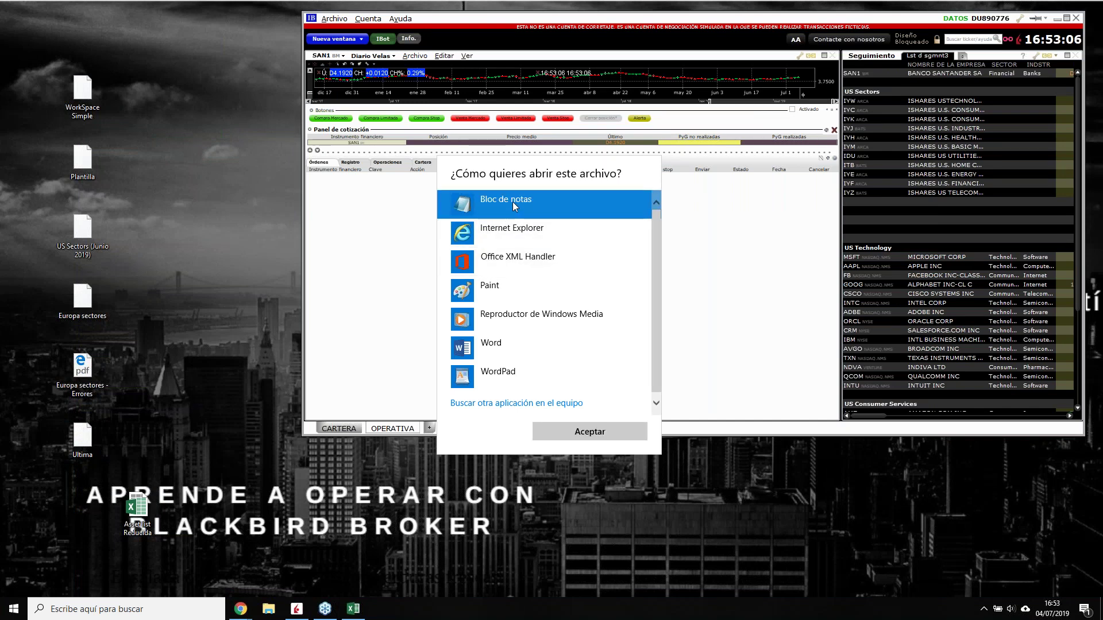
pyautogui.click(566, 437)
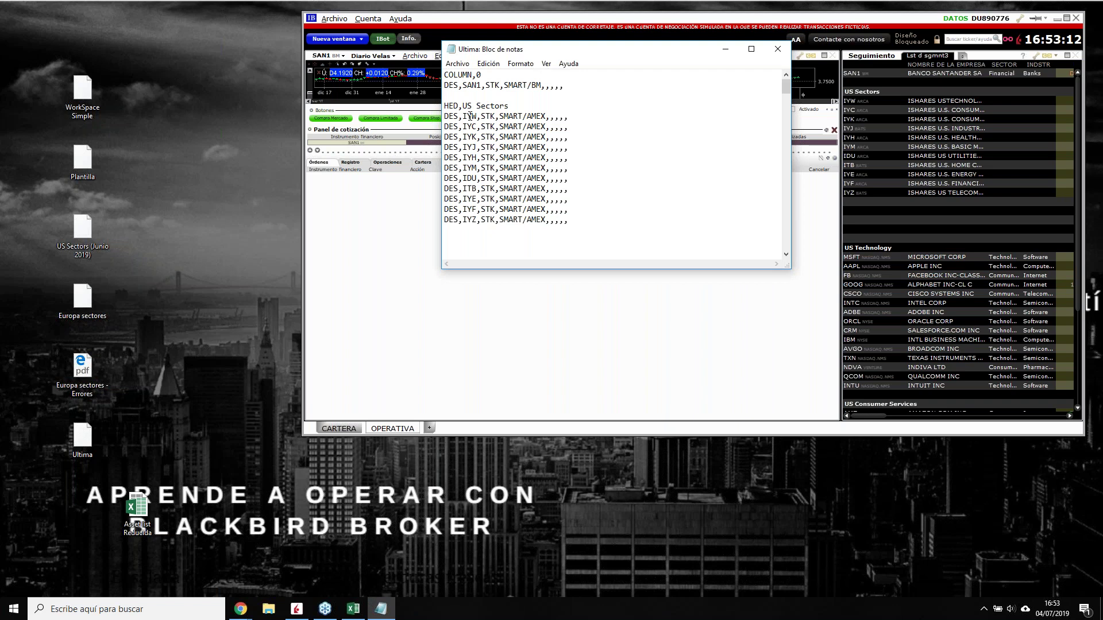
# - Replace all the entries below the COLUMN,0 line with the copied bank codes
pyautogui.moveTo(444, 74); pyautogui.dragTo(559, 464)
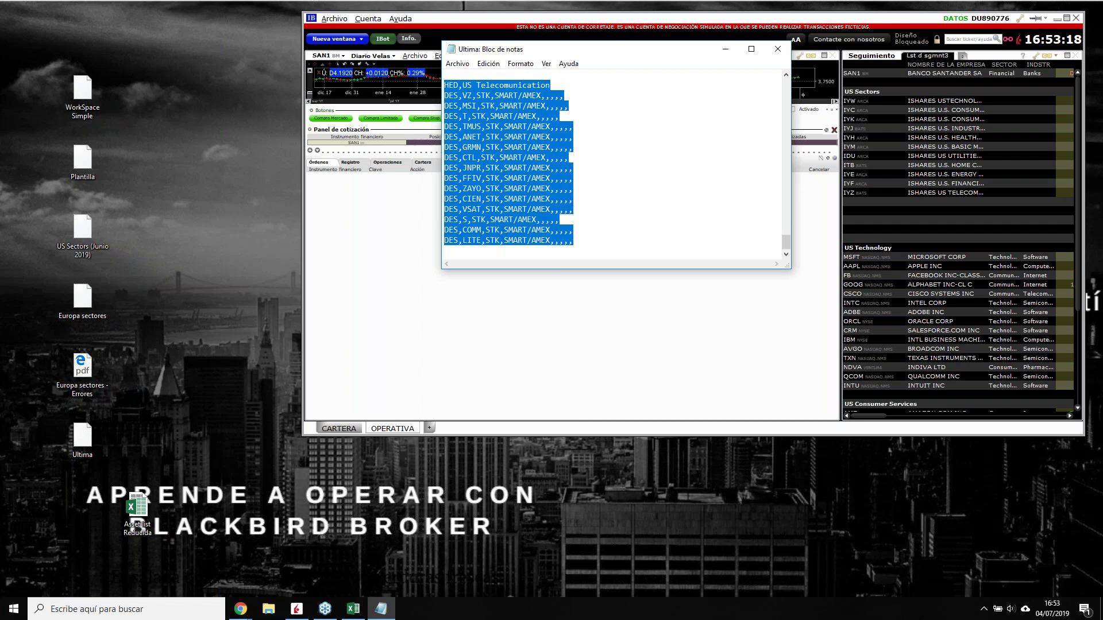
pyautogui.moveTo(785, 239); pyautogui.dragTo(772, 66)
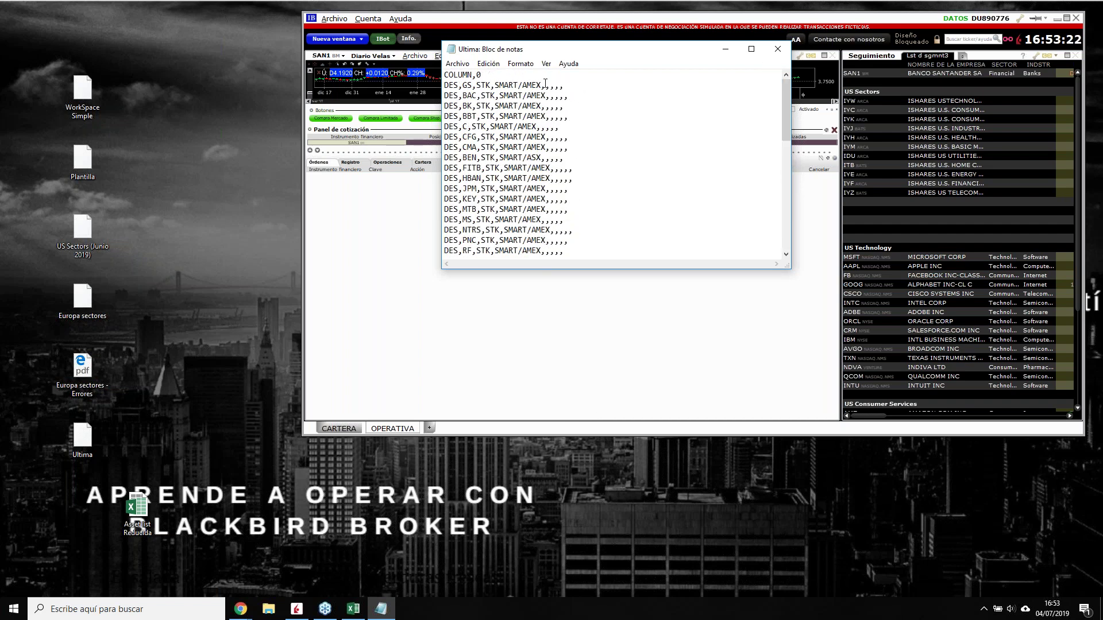
# - Check the pasted bank codes against the workbook's LISTA column and close the Ultima file with its changes saved
pyautogui.moveTo(469, 85); pyautogui.dragTo(546, 190)
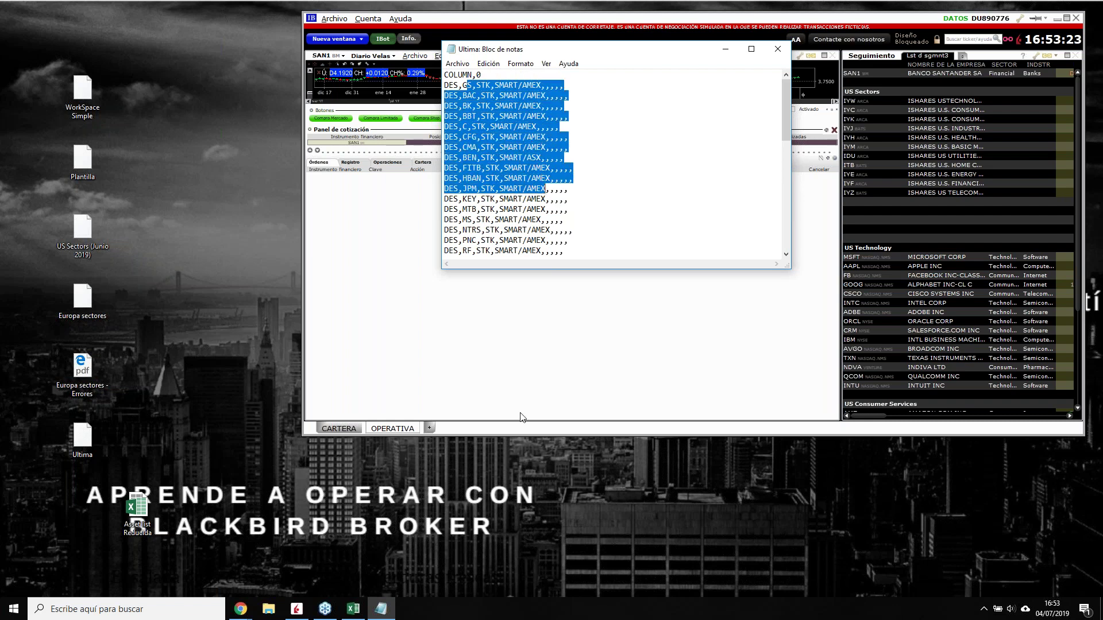
pyautogui.click(353, 608)
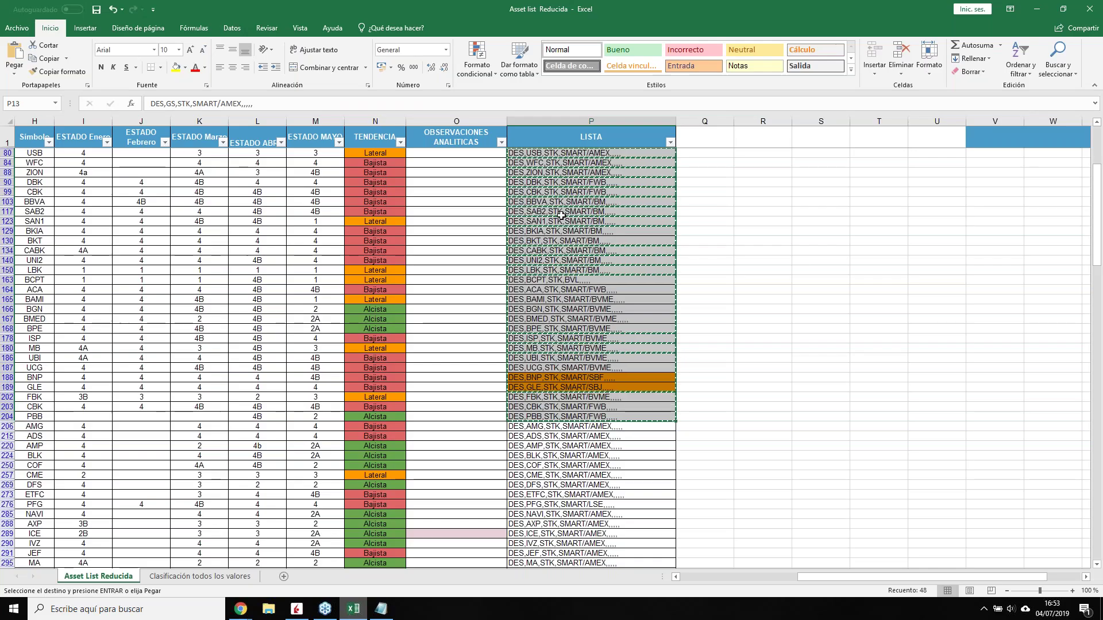
pyautogui.click(1037, 9)
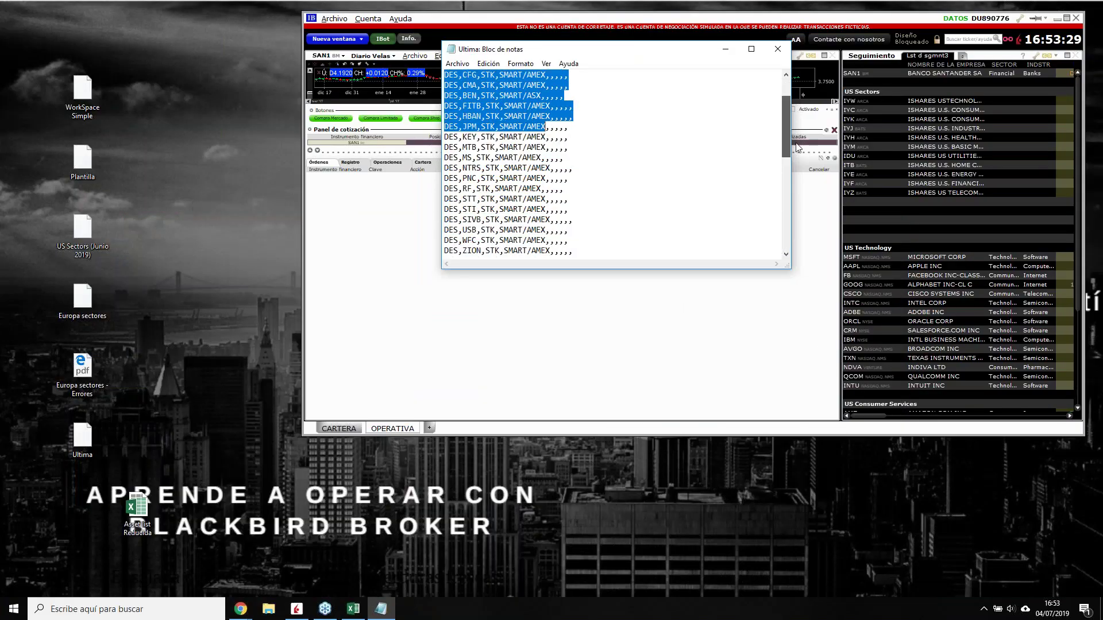
pyautogui.hotkey('ctrl', 'v')
pyautogui.click(777, 51)
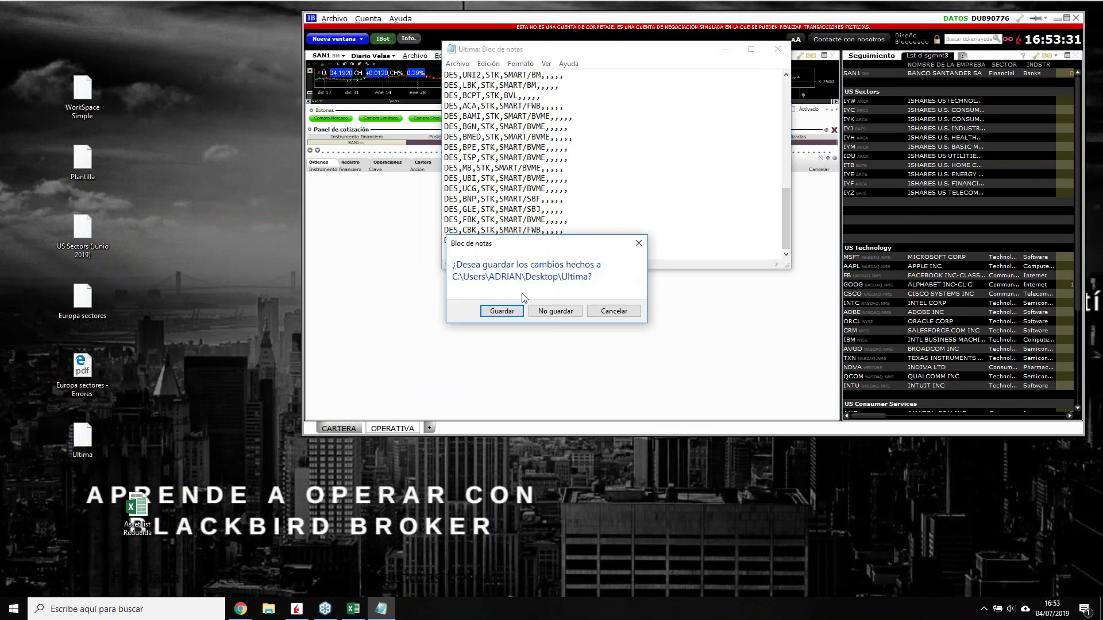
pyautogui.click(495, 313)
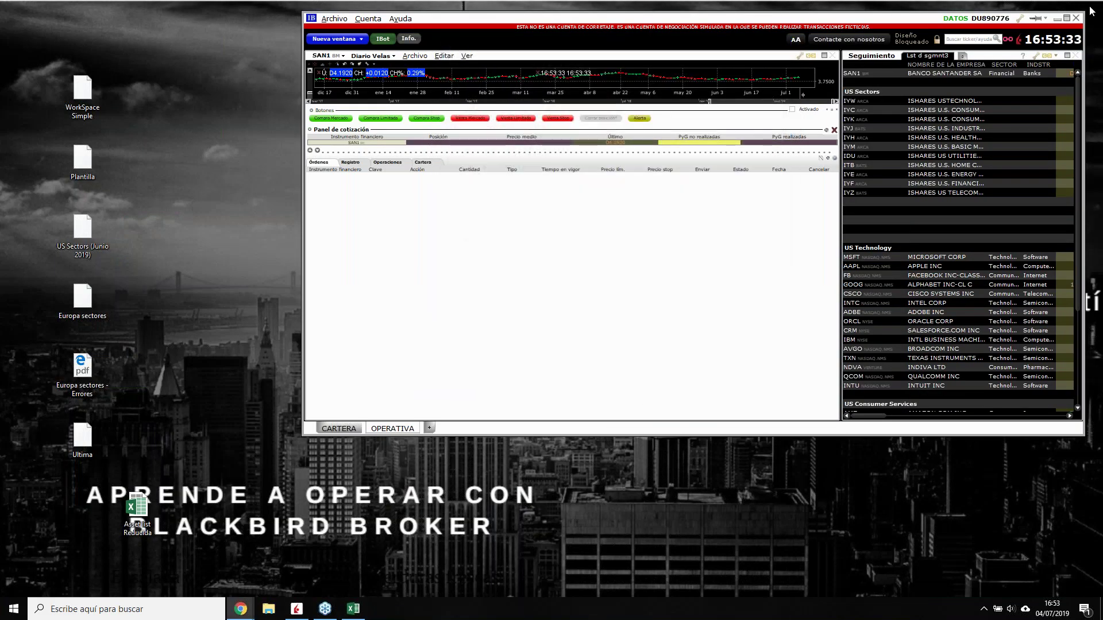
# - Add a new empty watchlist tab in Trader Workstation and dismiss the collection of predefined lists
pyautogui.click(1063, 25)
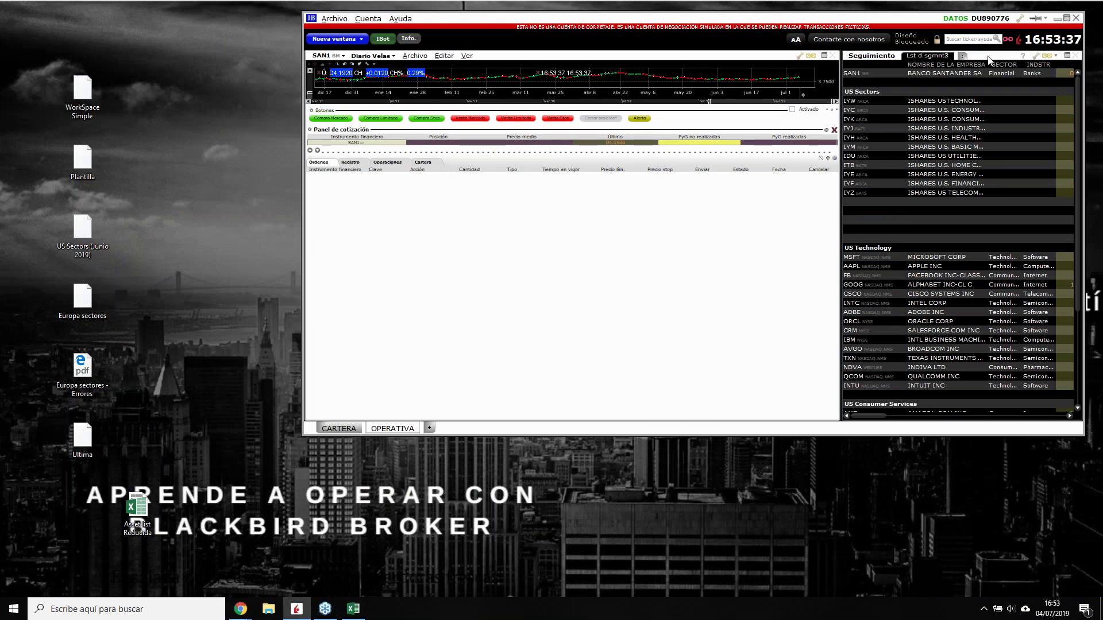
pyautogui.click(962, 56)
pyautogui.click(976, 60)
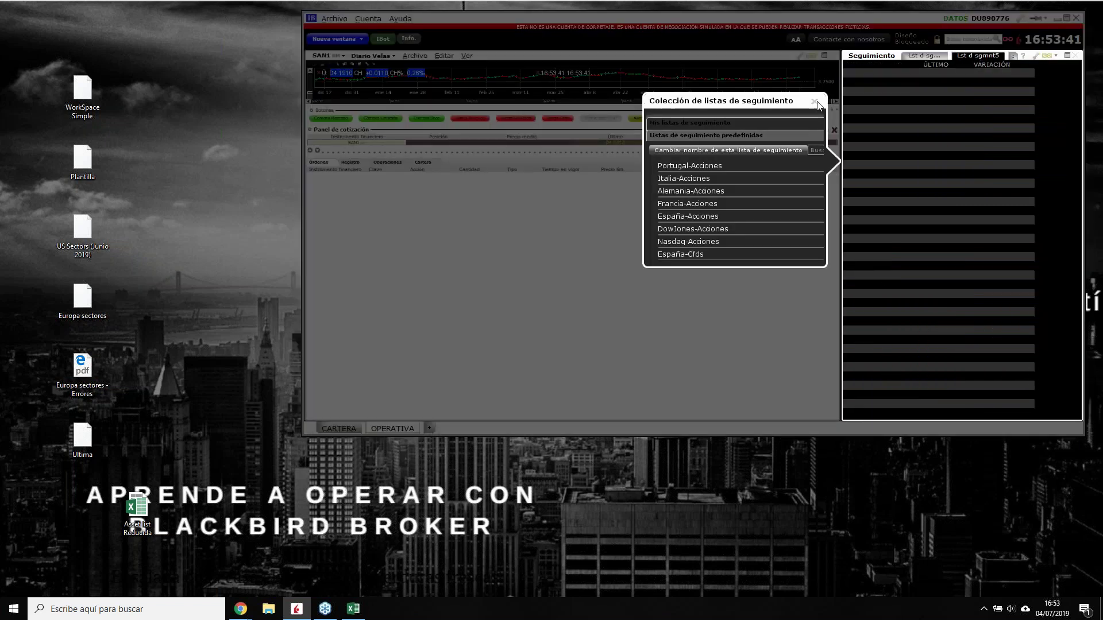
pyautogui.click(815, 101)
# - Import the contracts from the Ultima file on the Desktop into the new watchlist
pyautogui.rightClick(881, 73)
pyautogui.moveTo(899, 89)
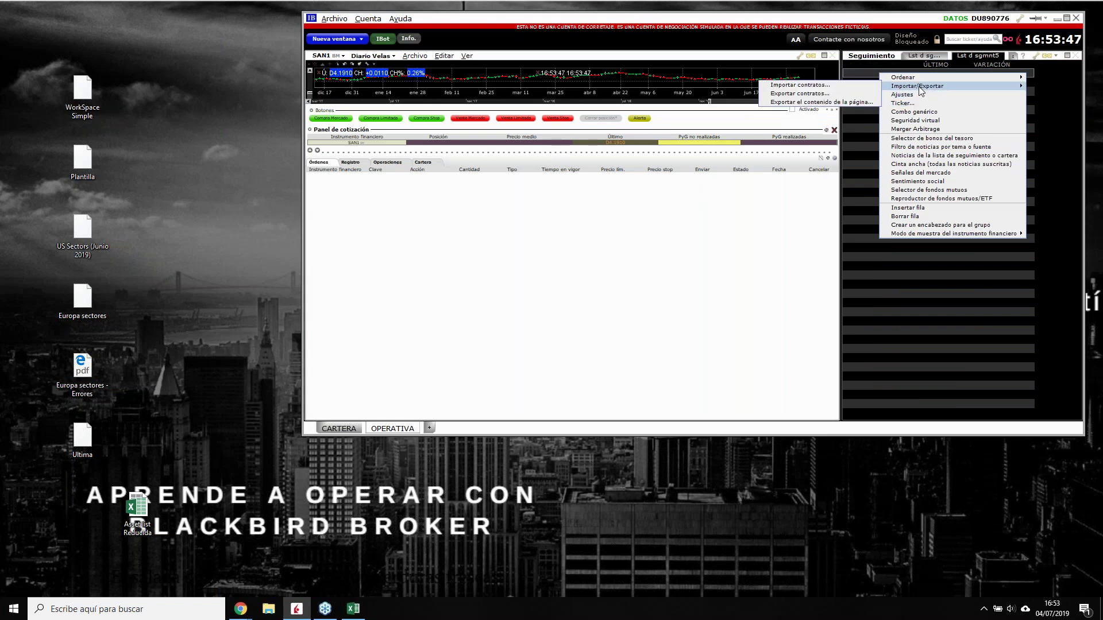
pyautogui.click(814, 85)
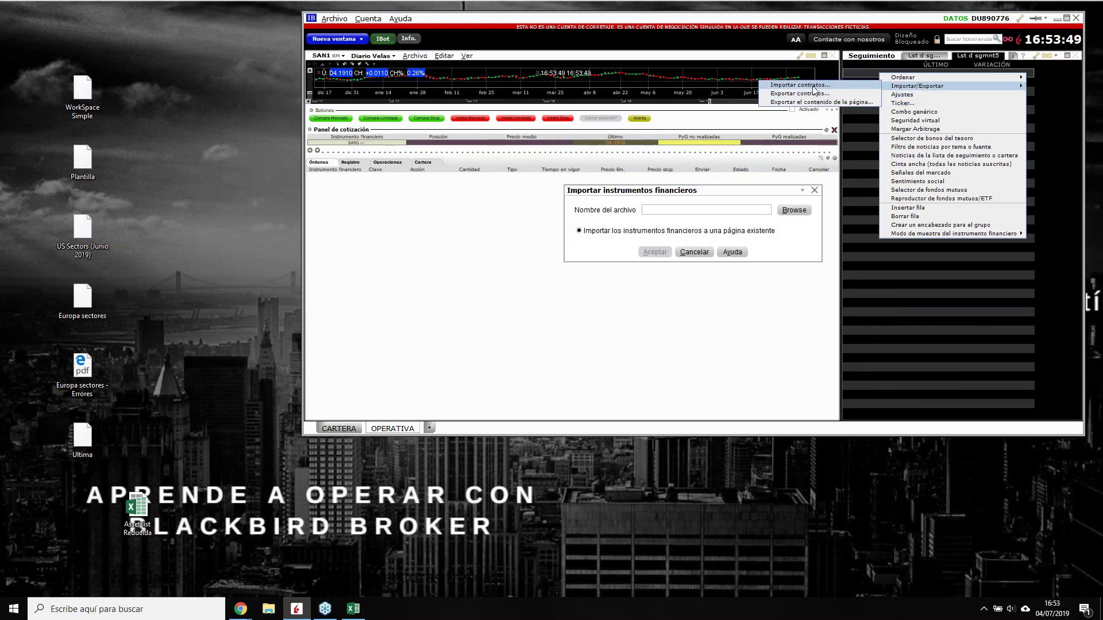
pyautogui.click(795, 210)
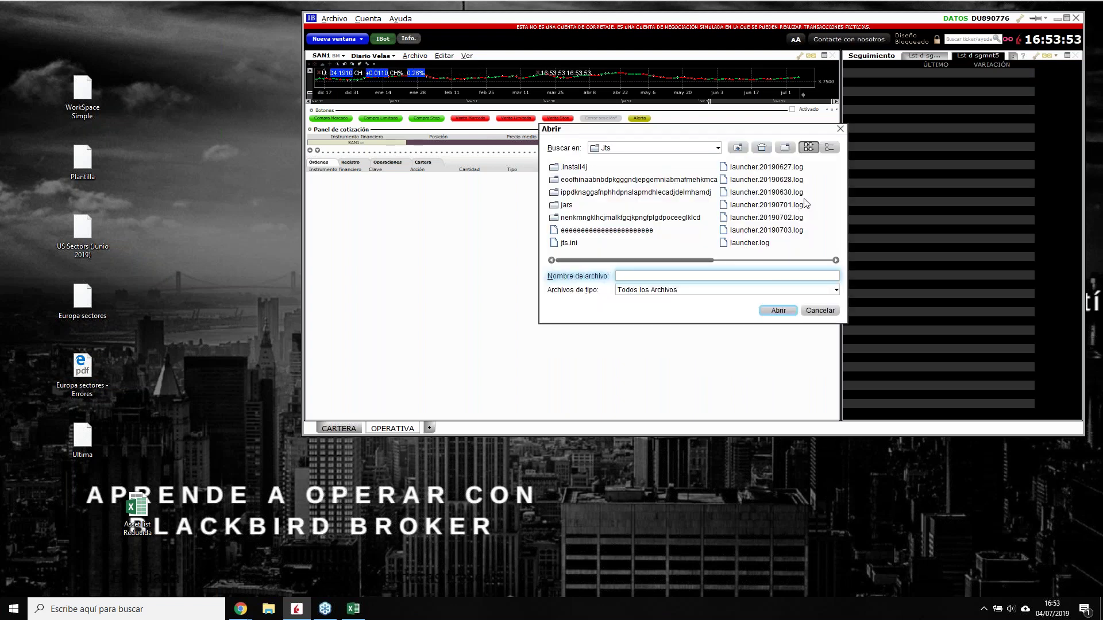
pyautogui.click(761, 148)
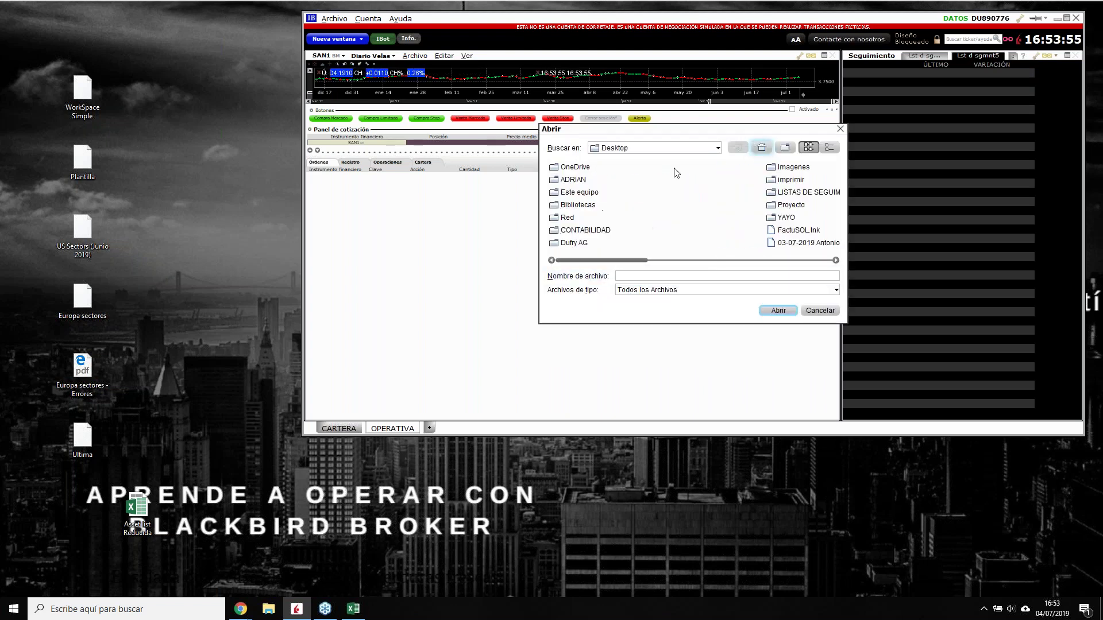
pyautogui.moveTo(637, 265); pyautogui.dragTo(803, 268)
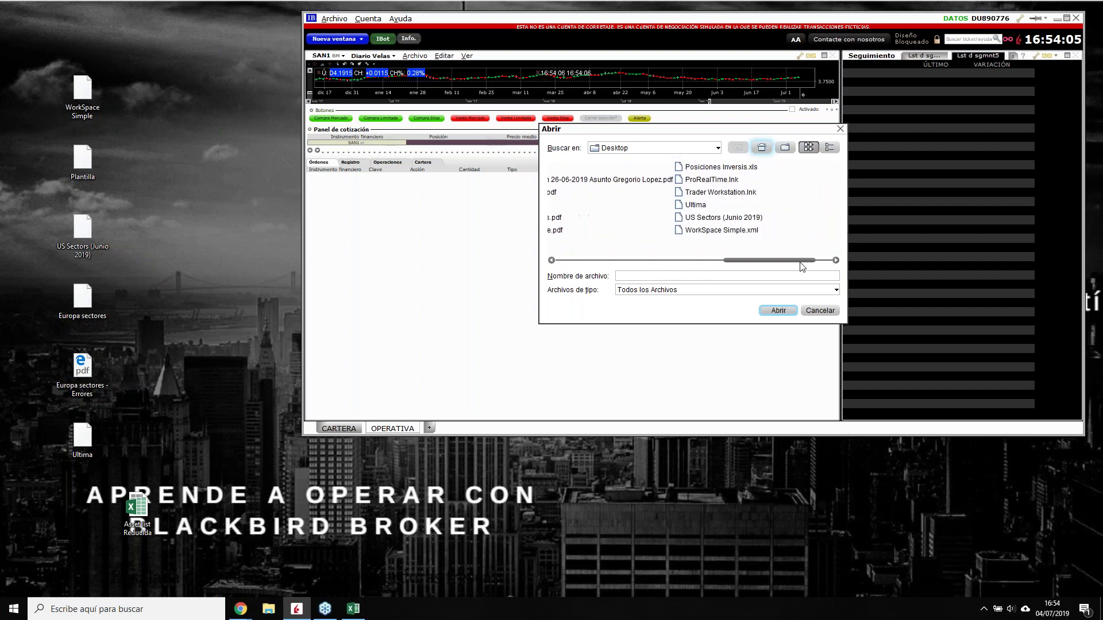
pyautogui.click(705, 207)
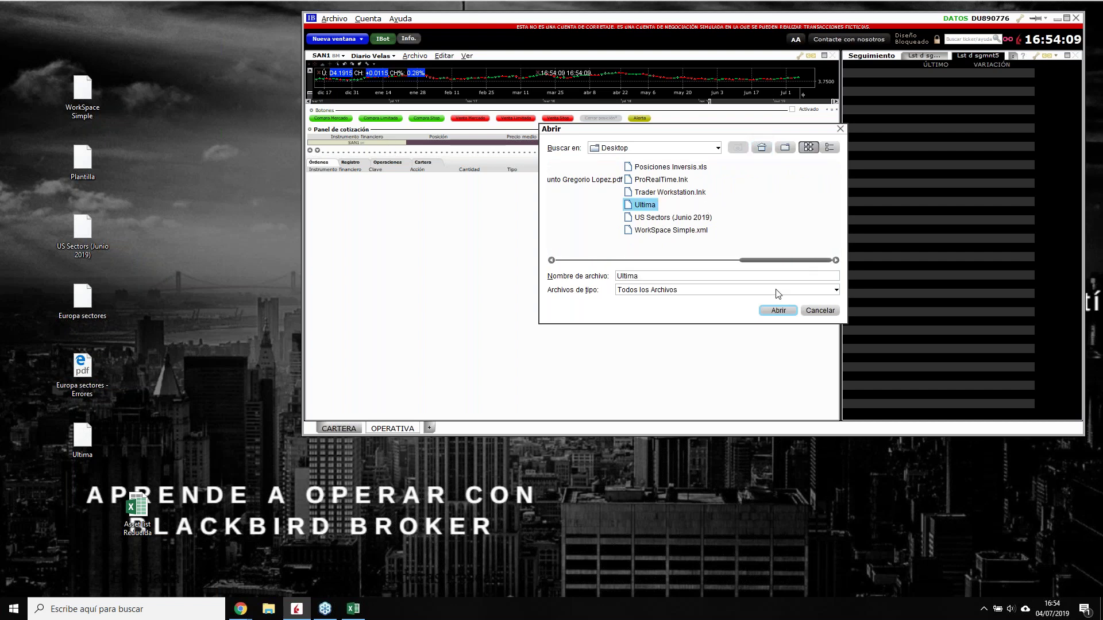
pyautogui.click(774, 310)
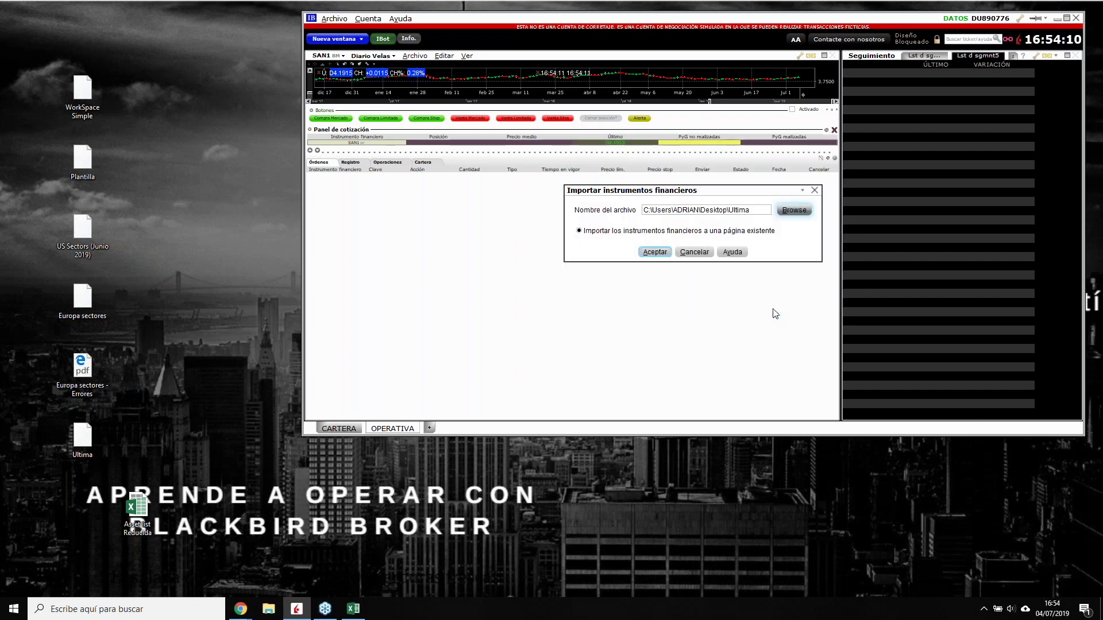
pyautogui.click(658, 251)
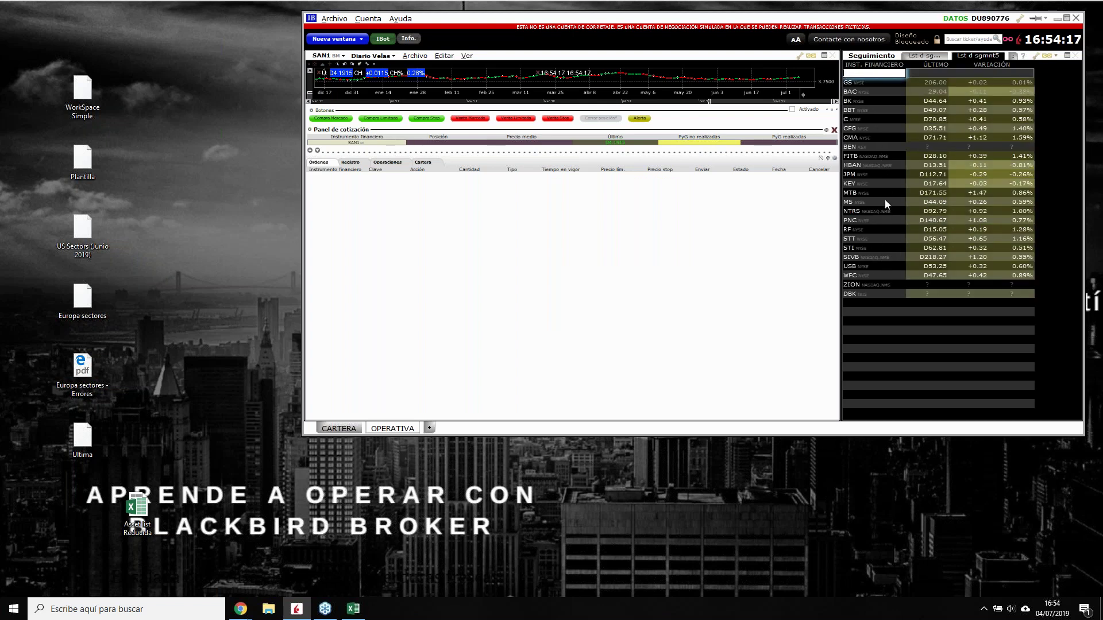
# - Dismiss the import message and arrange the Asset list Reducida workbook beside the watchlist, showing its columns from ÍNDICE onwards
pyautogui.click(355, 611)
pyautogui.moveTo(747, 7); pyautogui.dragTo(746, 320)
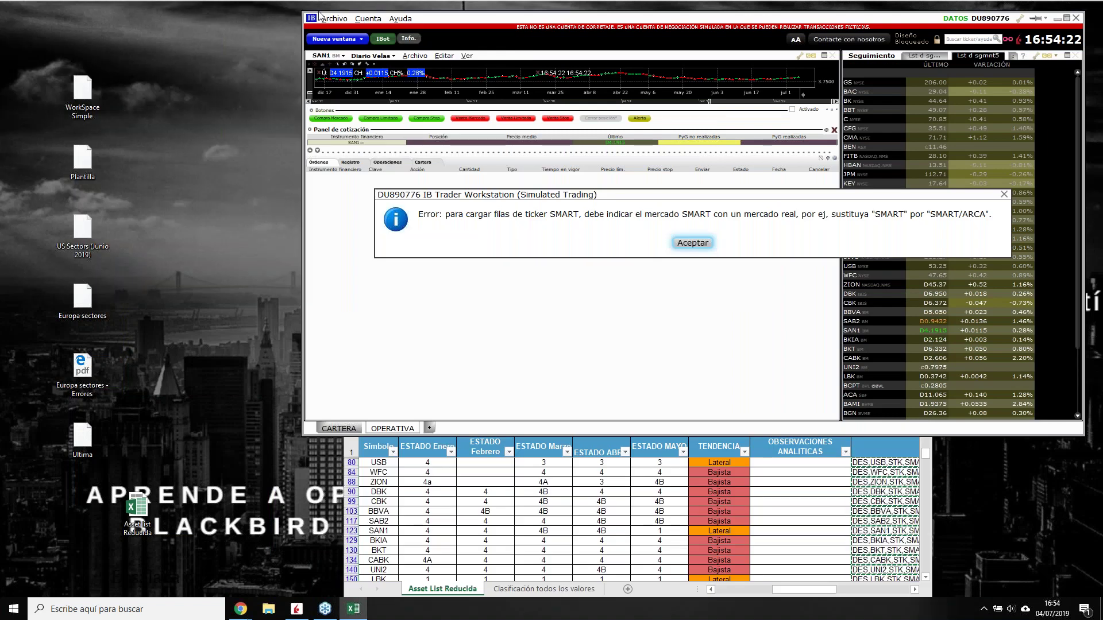
pyautogui.click(693, 244)
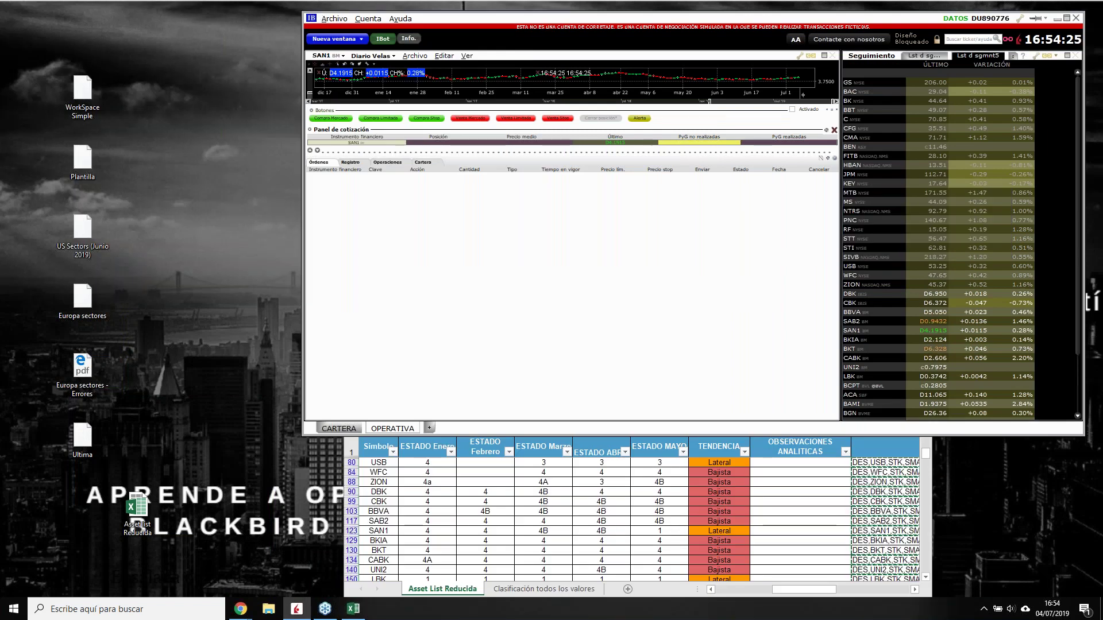
pyautogui.click(927, 477)
pyautogui.moveTo(723, 262); pyautogui.dragTo(392, 11)
pyautogui.moveTo(589, 311); pyautogui.dragTo(824, 583)
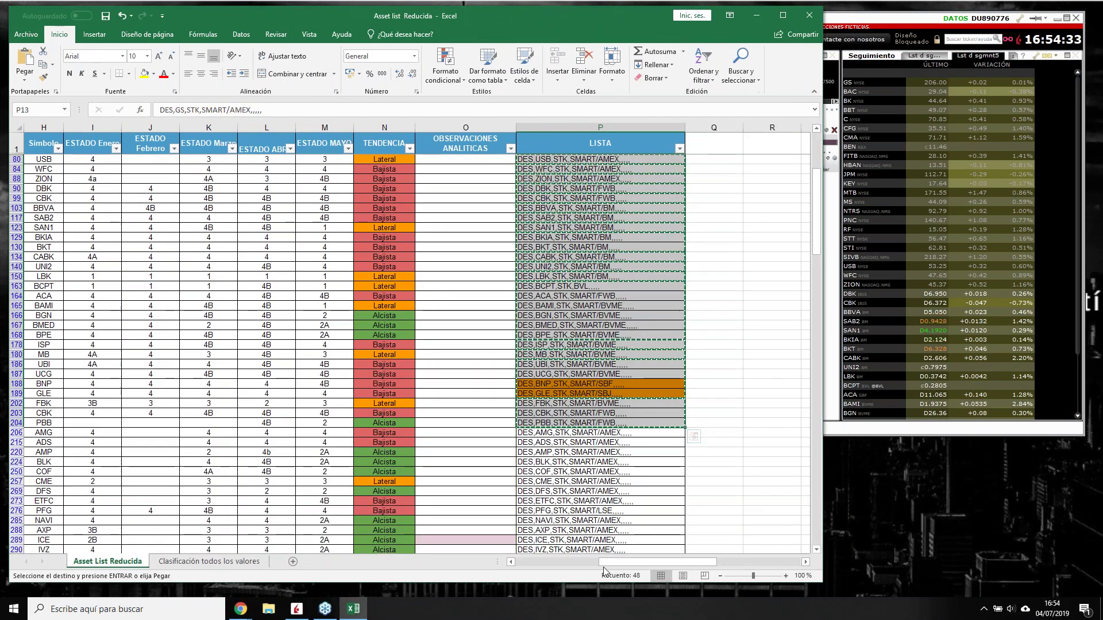
pyautogui.moveTo(586, 563); pyautogui.dragTo(477, 563)
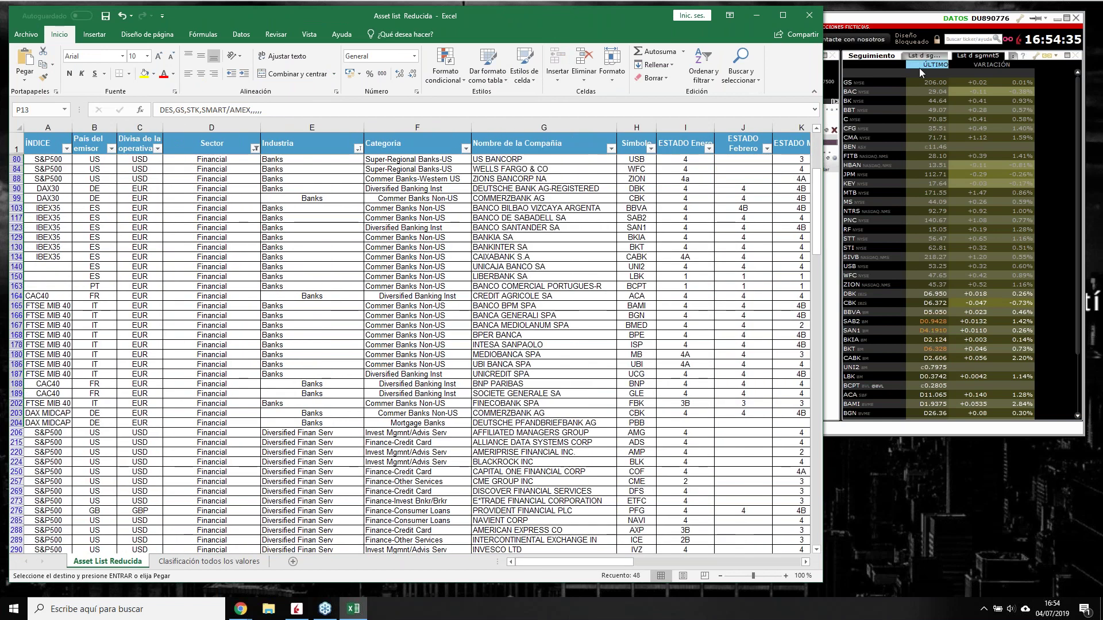
# - Insert the Nombre de la empresa column before the Último column in the new watchlist
pyautogui.rightClick(914, 64)
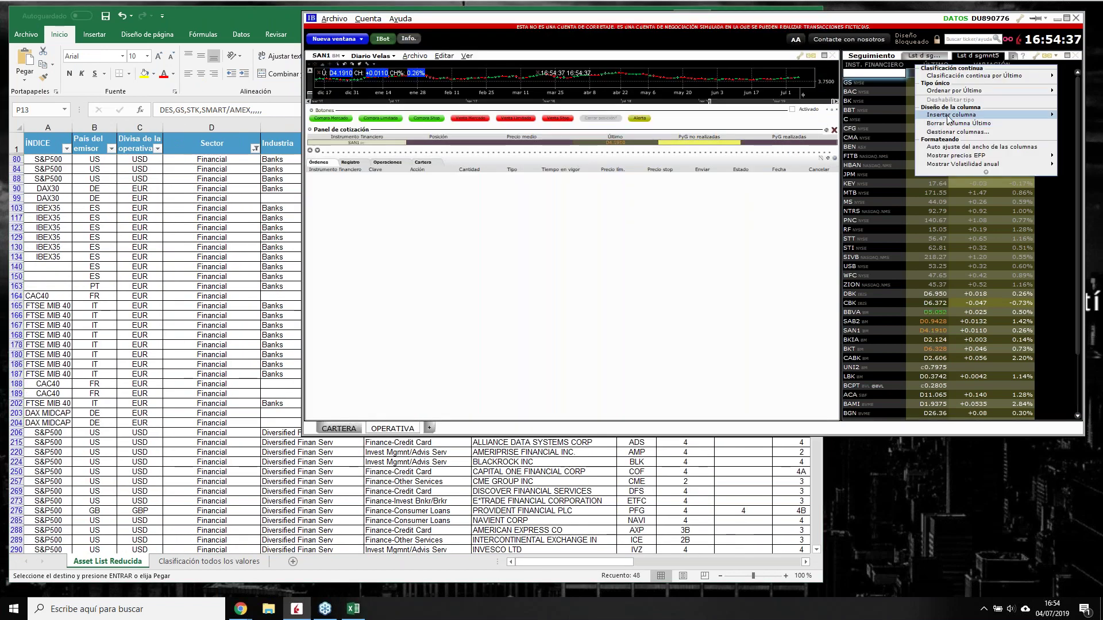
pyautogui.moveTo(935, 119)
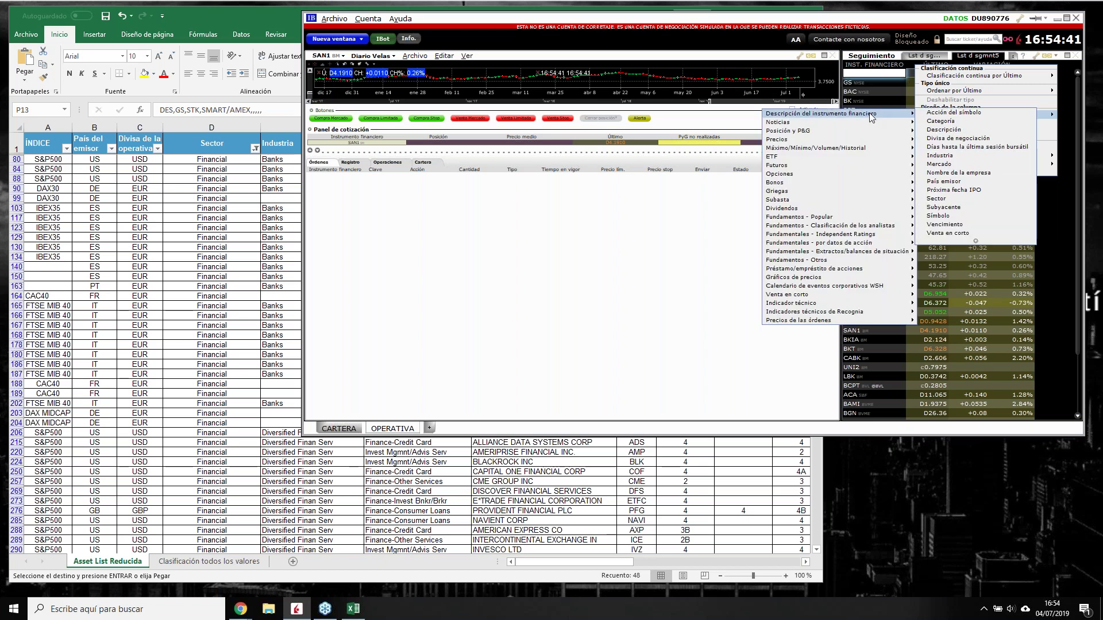
pyautogui.click(956, 173)
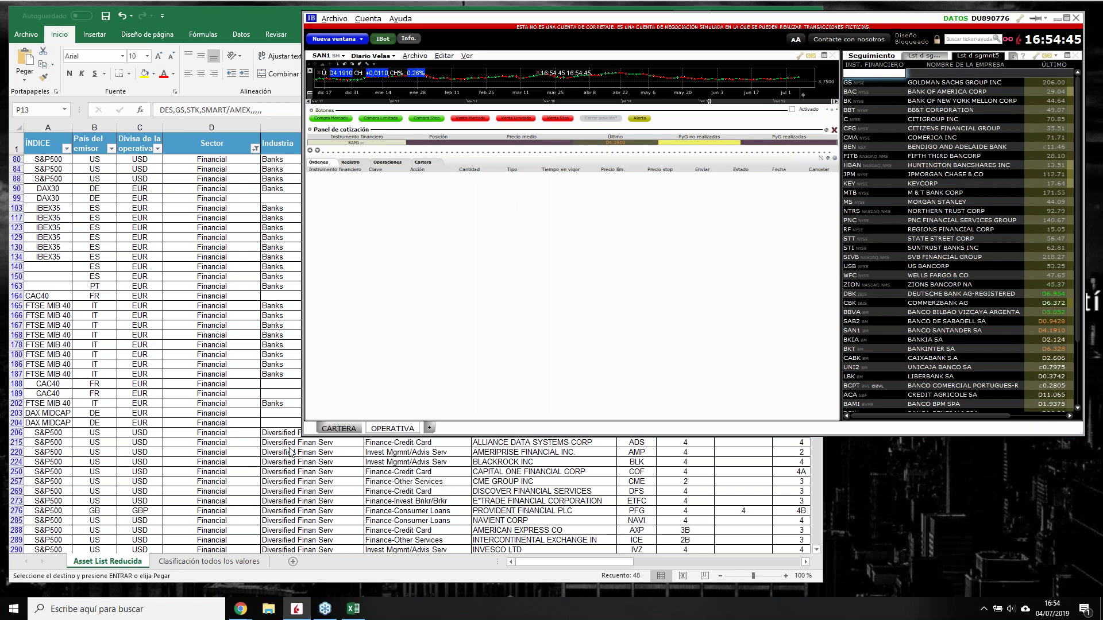
# - Narrow the trading window to compare the imported companies with the workbook's Banks rows, and maximise it after the comparison
pyautogui.moveTo(301, 439); pyautogui.dragTo(619, 556)
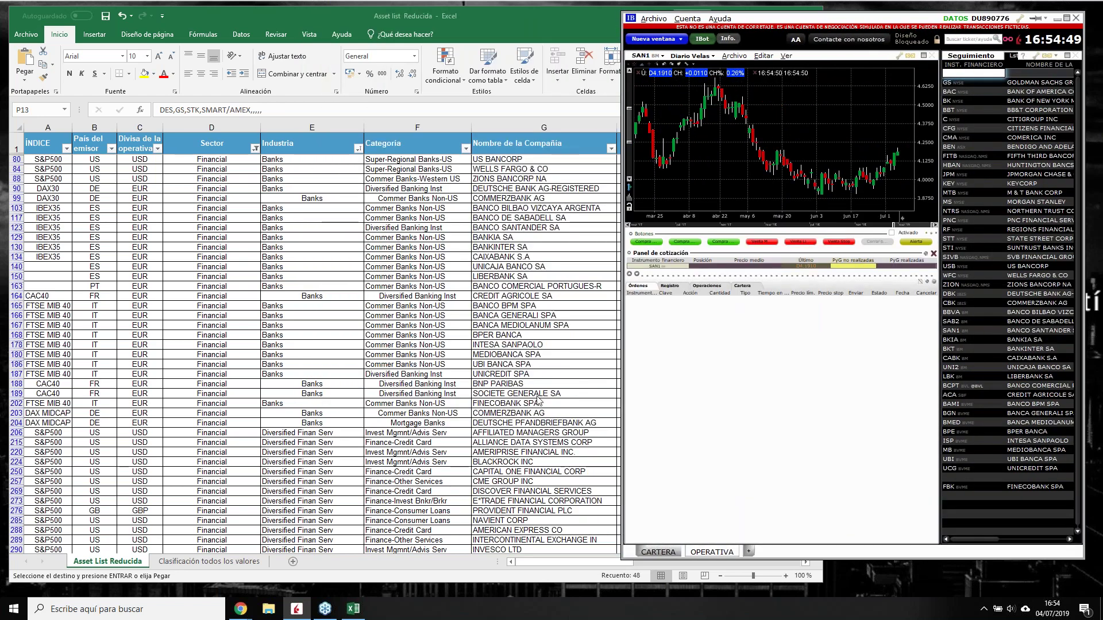
pyautogui.scroll(7, 497, 226)
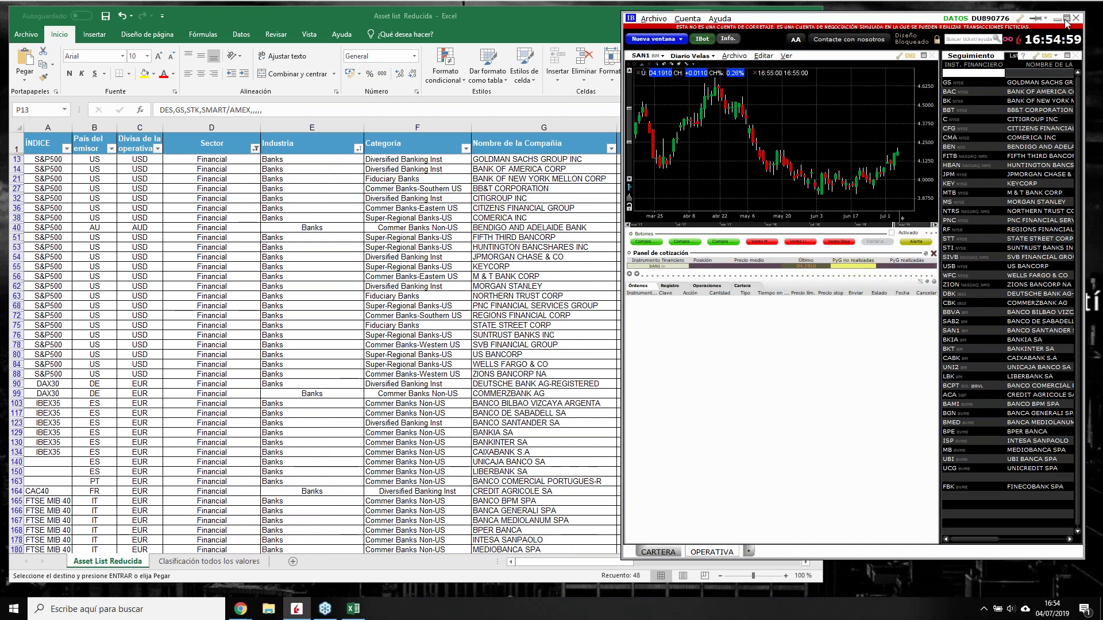
pyautogui.click(1066, 18)
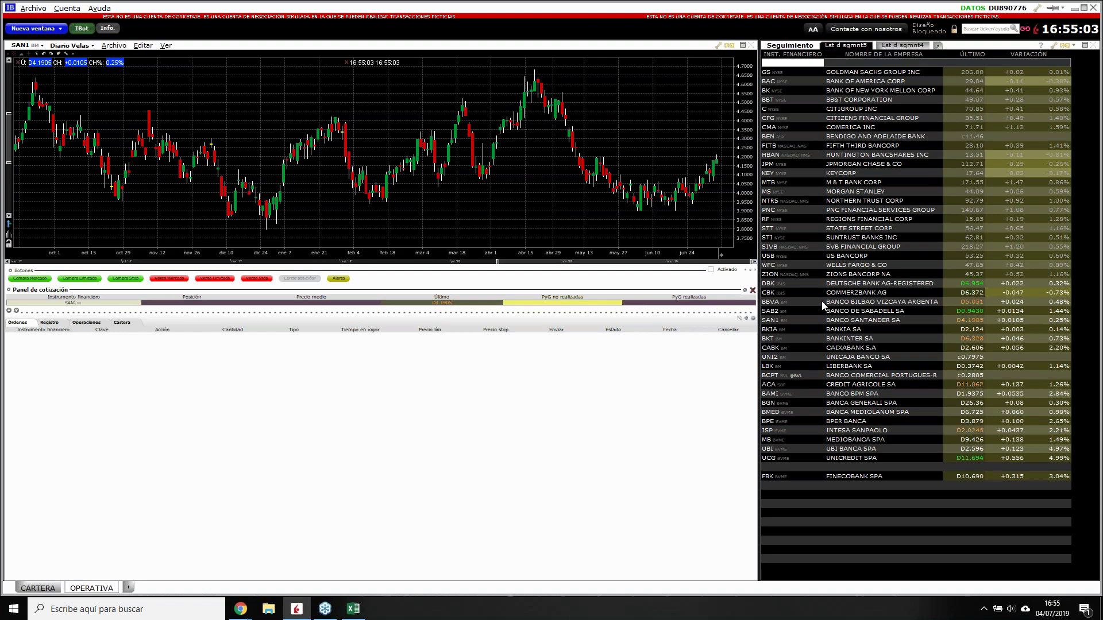
# - Insert the PER column before Último in the bank watchlist and sort the list by PER from highest to lowest
pyautogui.rightClick(951, 55)
pyautogui.moveTo(988, 106)
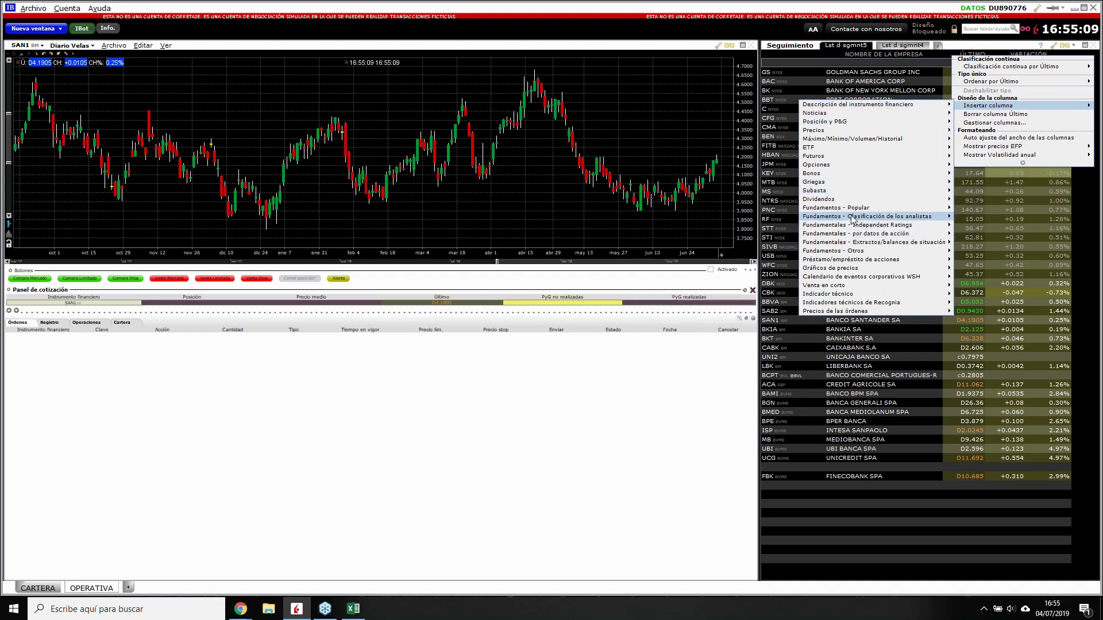
pyautogui.moveTo(855, 213)
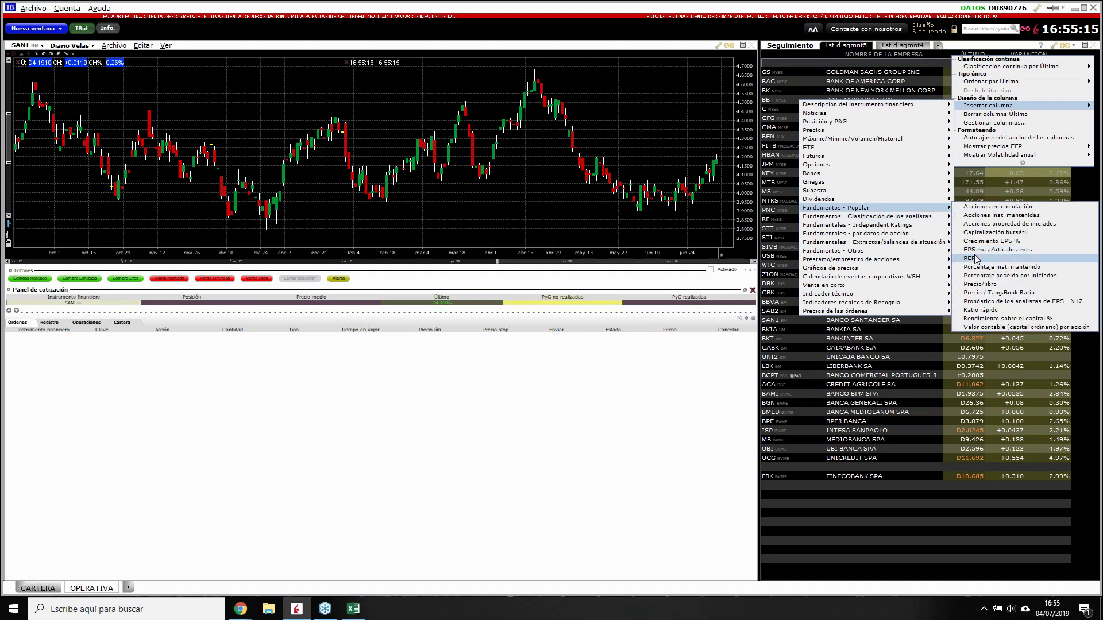
pyautogui.click(975, 260)
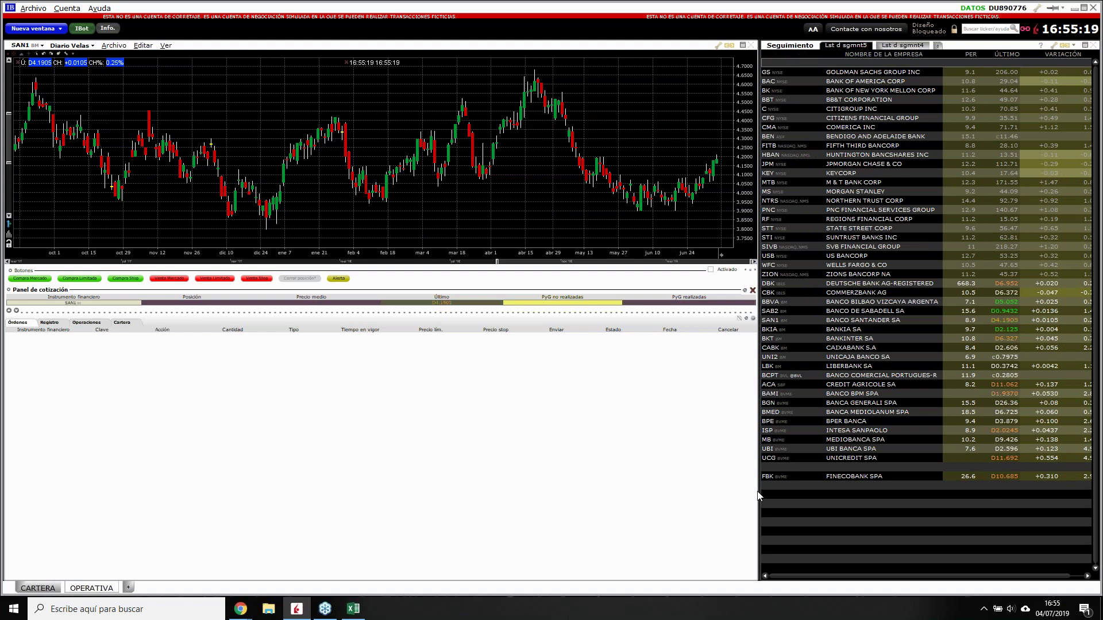
pyautogui.click(970, 56)
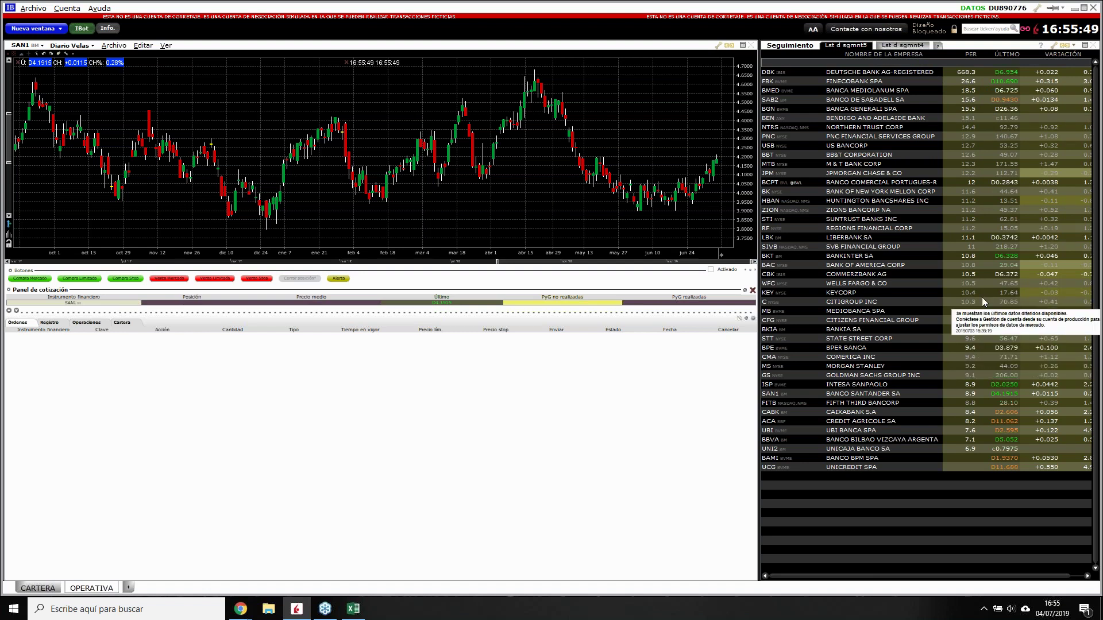
# - View the daily charts of Bankia, BPER Banca and Morgan Stanley from the sorted watchlist
pyautogui.click(901, 330)
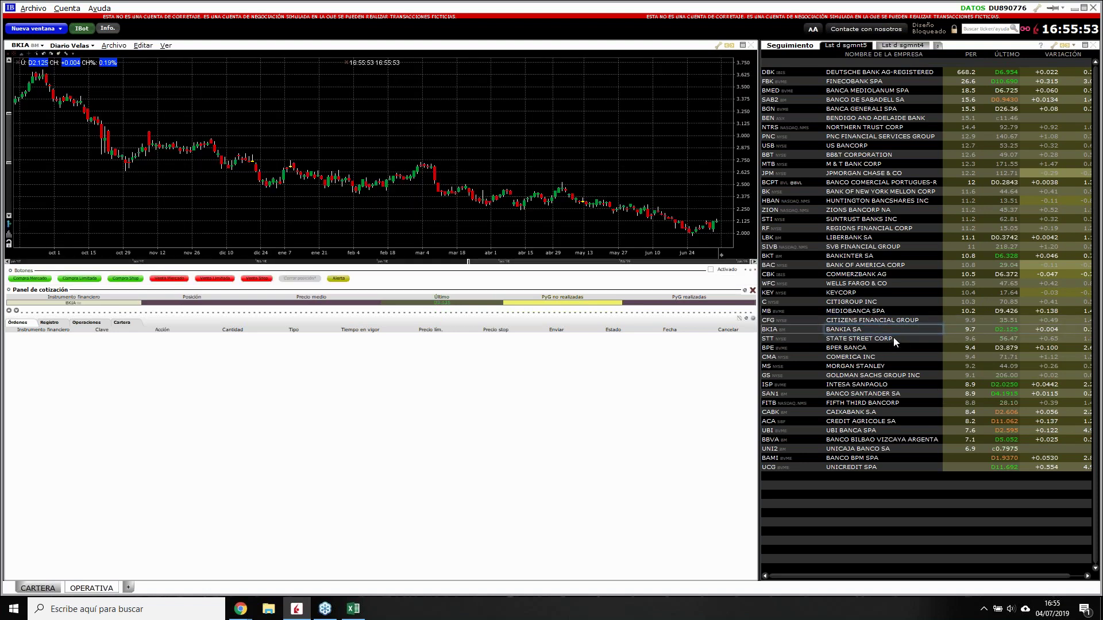
pyautogui.click(895, 348)
pyautogui.click(902, 364)
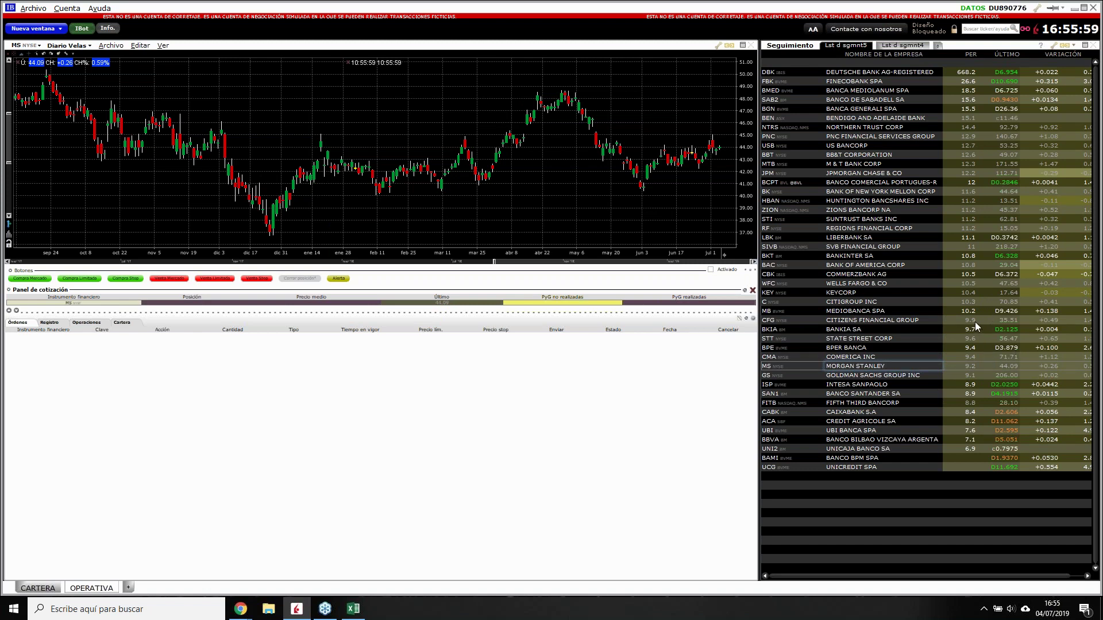
# - Examine the column categories that can be inserted in the watchlist, including Fundamentos - Clasificación de los analistas
pyautogui.rightClick(970, 54)
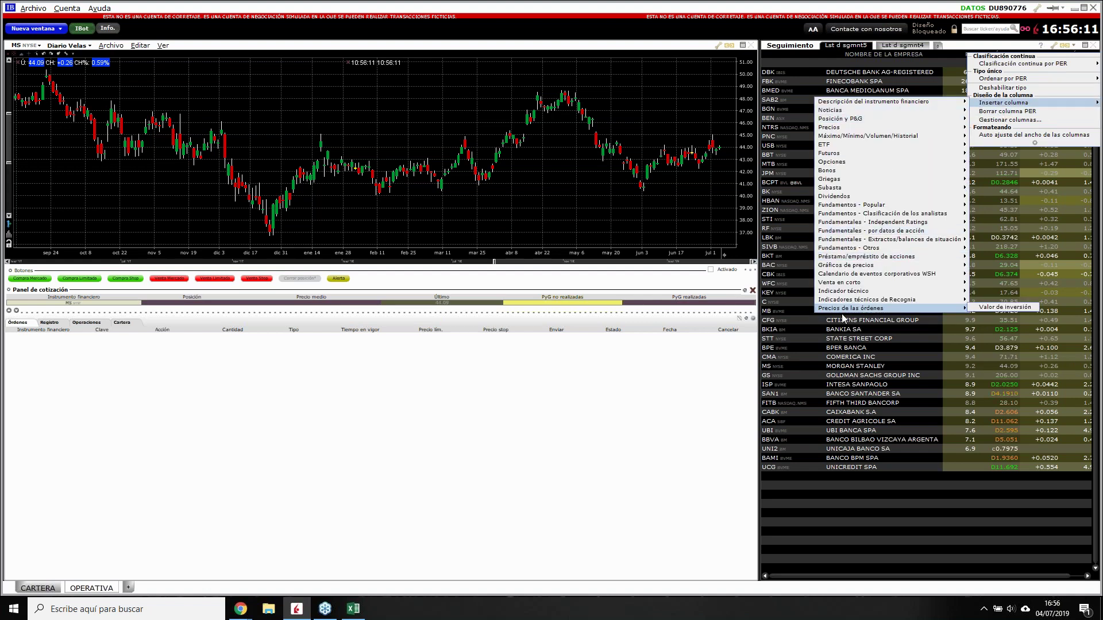
pyautogui.moveTo(849, 312)
pyautogui.moveTo(880, 208)
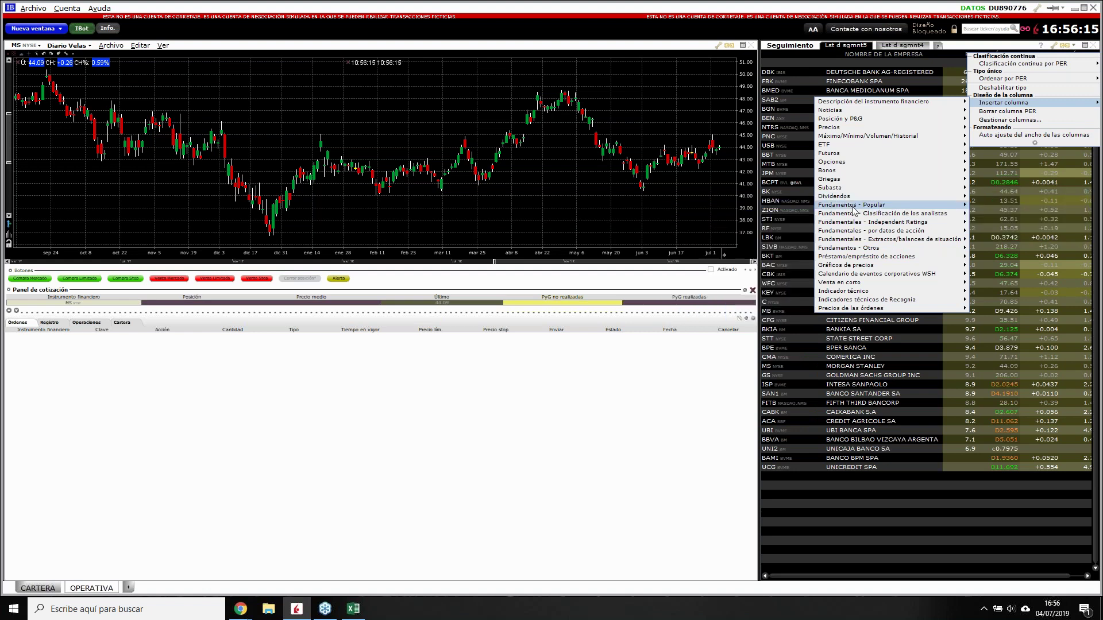
pyautogui.moveTo(845, 215)
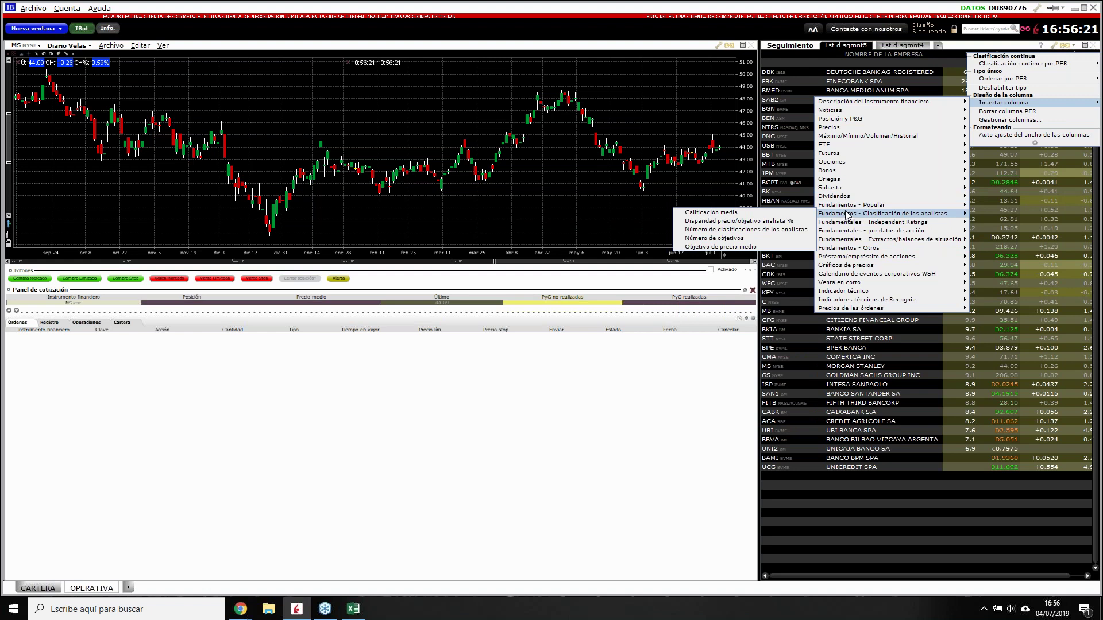
# - Leave the column choices and enlarge the Seguimiento panel to fill the trading window
pyautogui.click(958, 51)
pyautogui.doubleClick(958, 48)
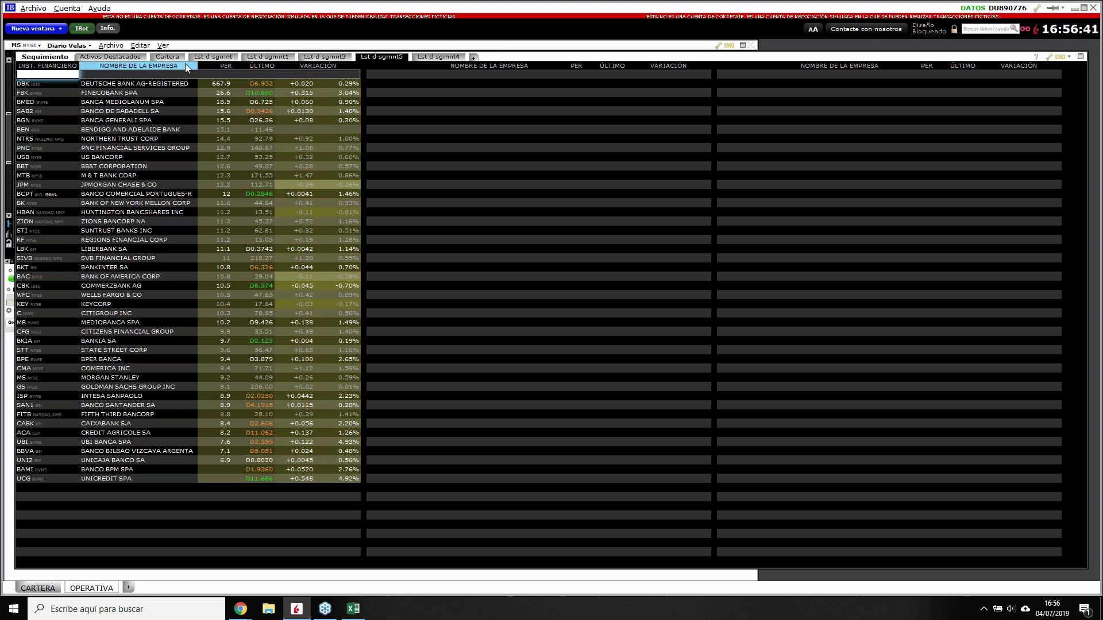
# - Insert the Industria and Mercado columns before PER in the bank watchlist
pyautogui.rightClick(210, 68)
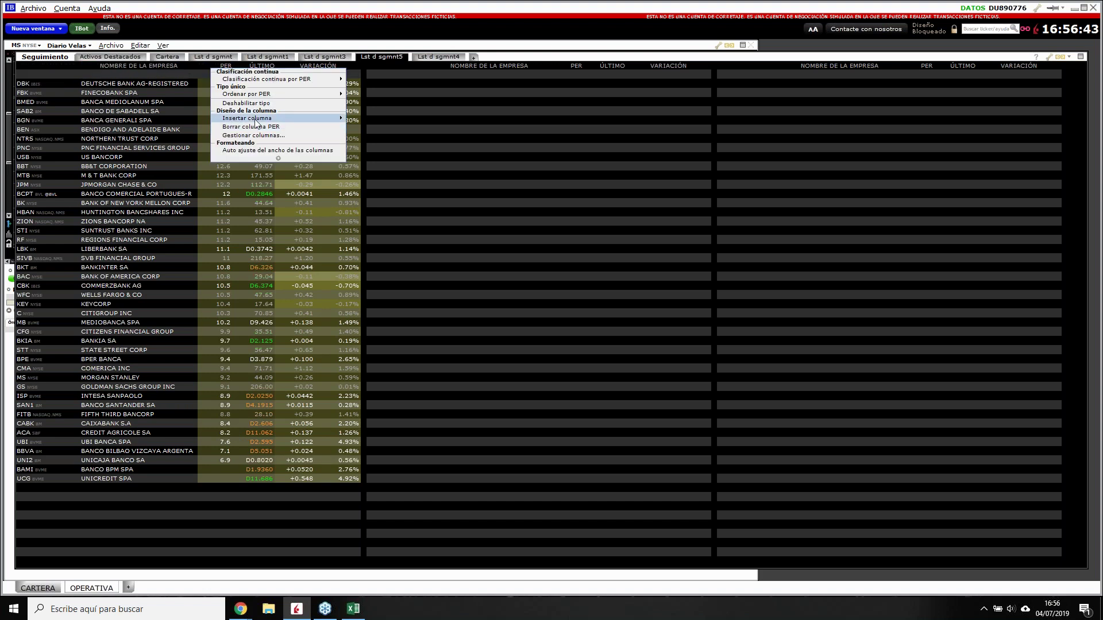
pyautogui.moveTo(257, 118)
pyautogui.moveTo(425, 119)
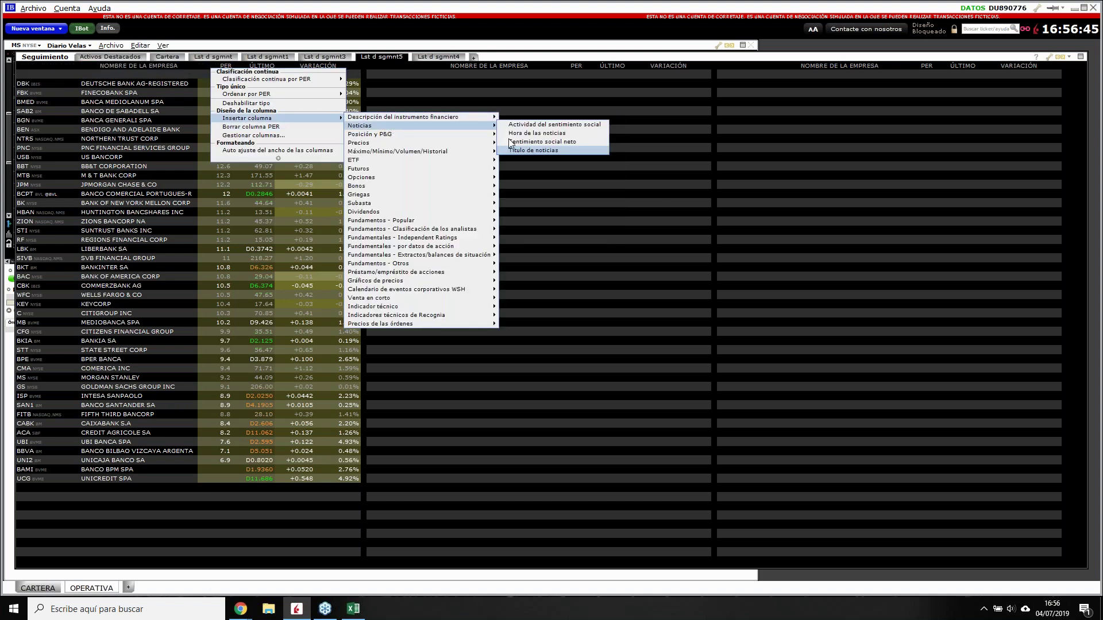
pyautogui.click(530, 160)
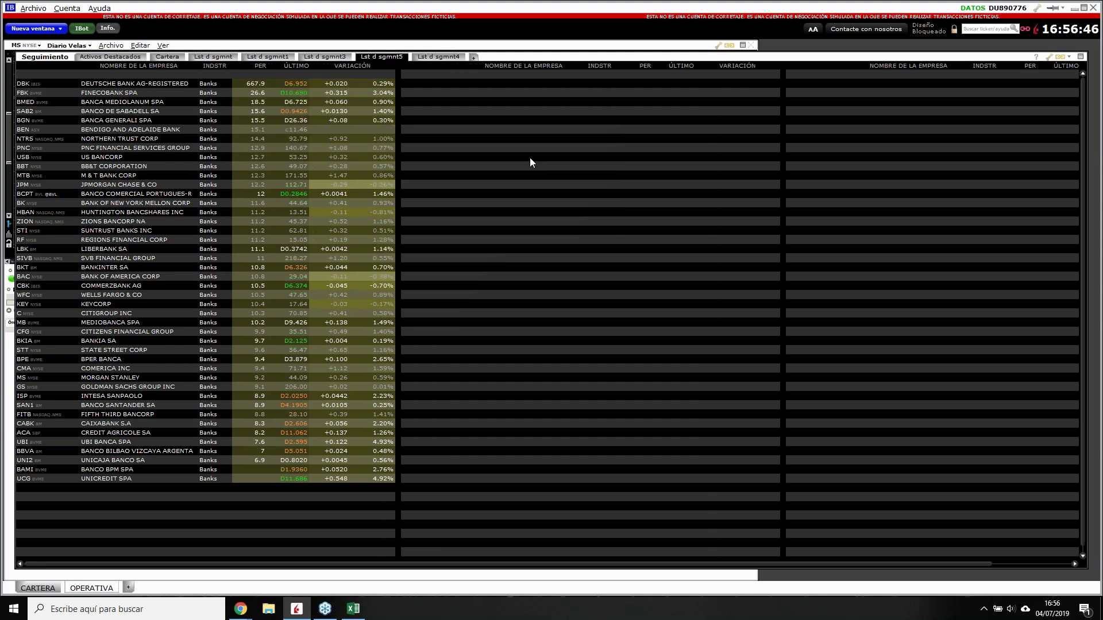
pyautogui.rightClick(244, 68)
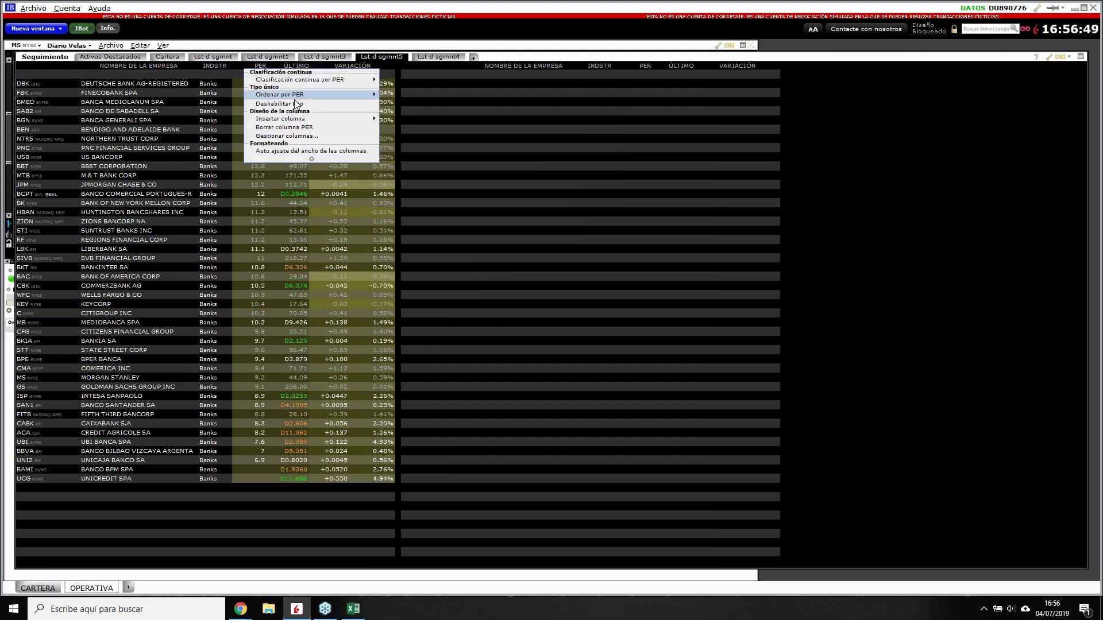
pyautogui.moveTo(287, 119)
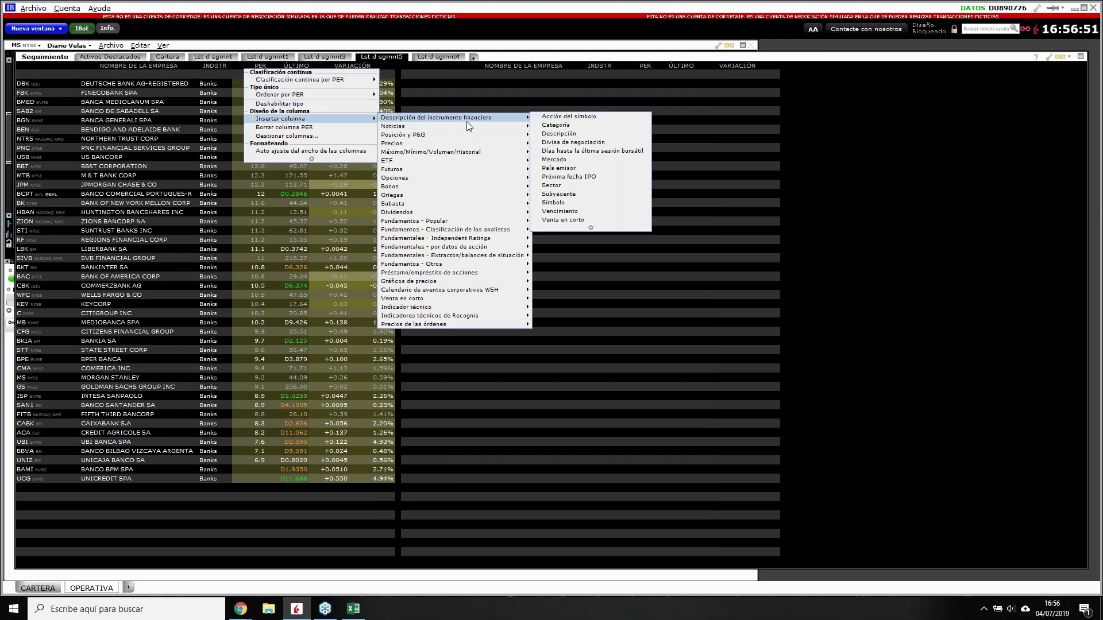
pyautogui.moveTo(517, 118)
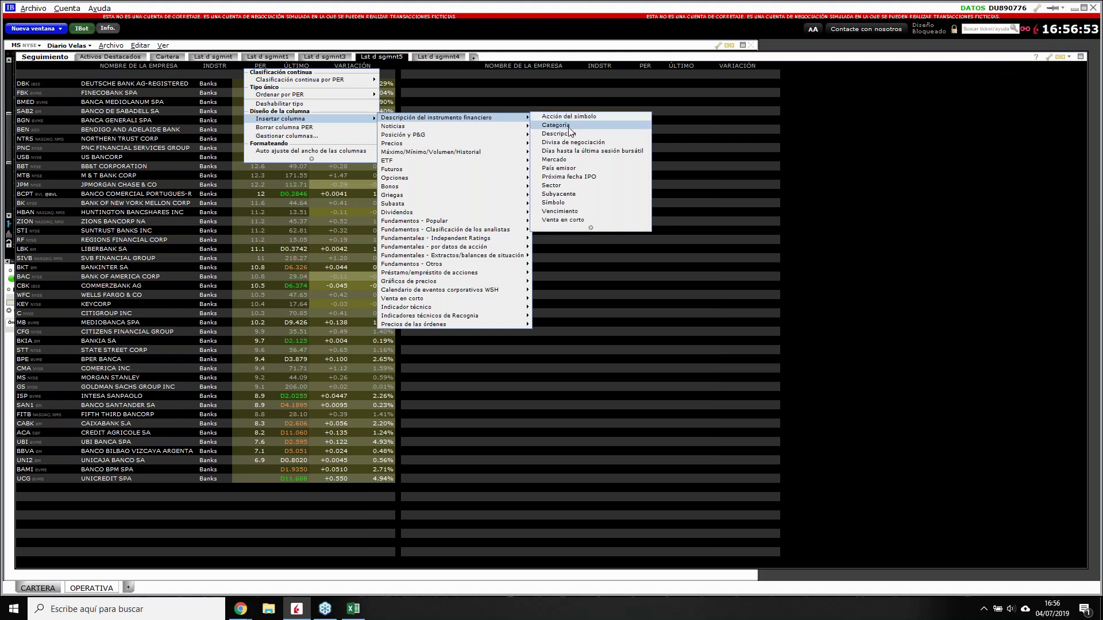
pyautogui.click(564, 161)
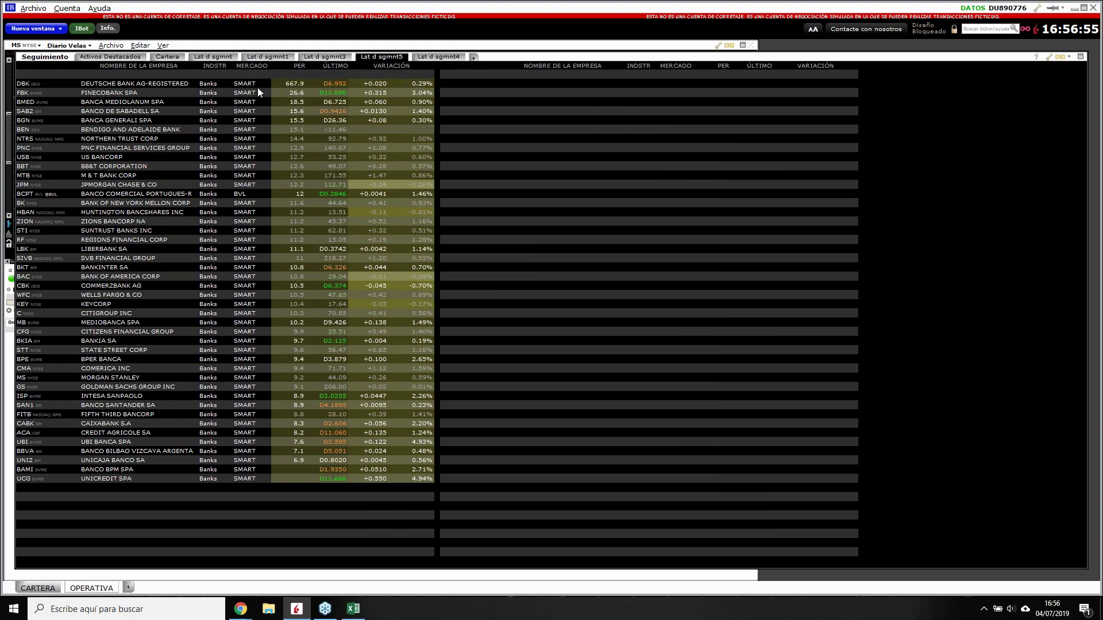
# - Insert the Precio/libro column from Fundamentos - Popular before PER in the bank watchlist
pyautogui.rightClick(282, 65)
pyautogui.moveTo(342, 117)
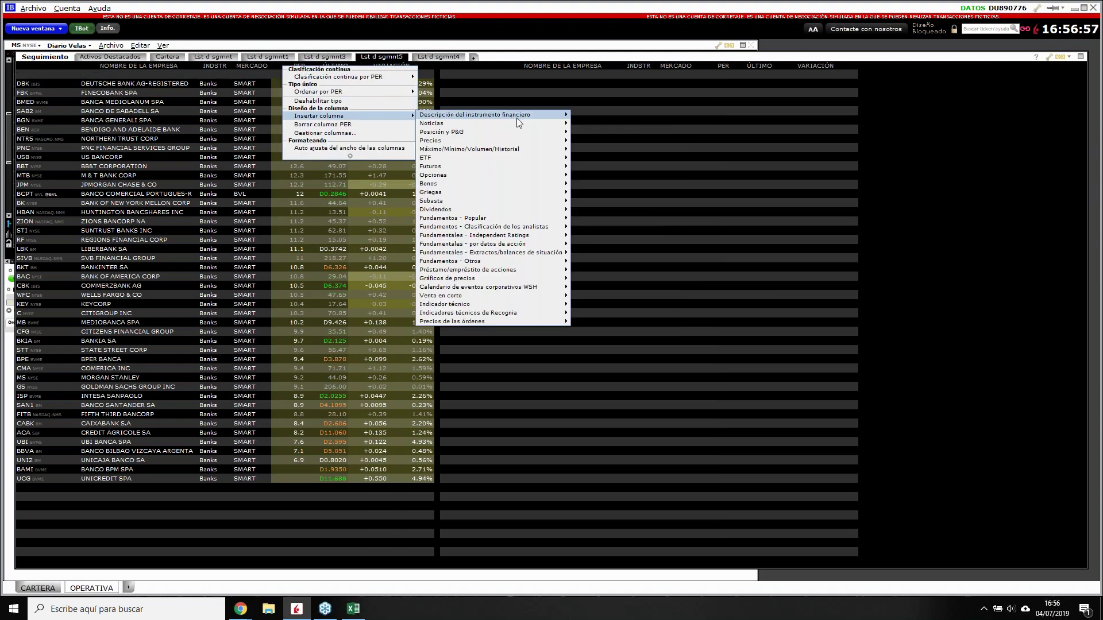
pyautogui.moveTo(562, 220)
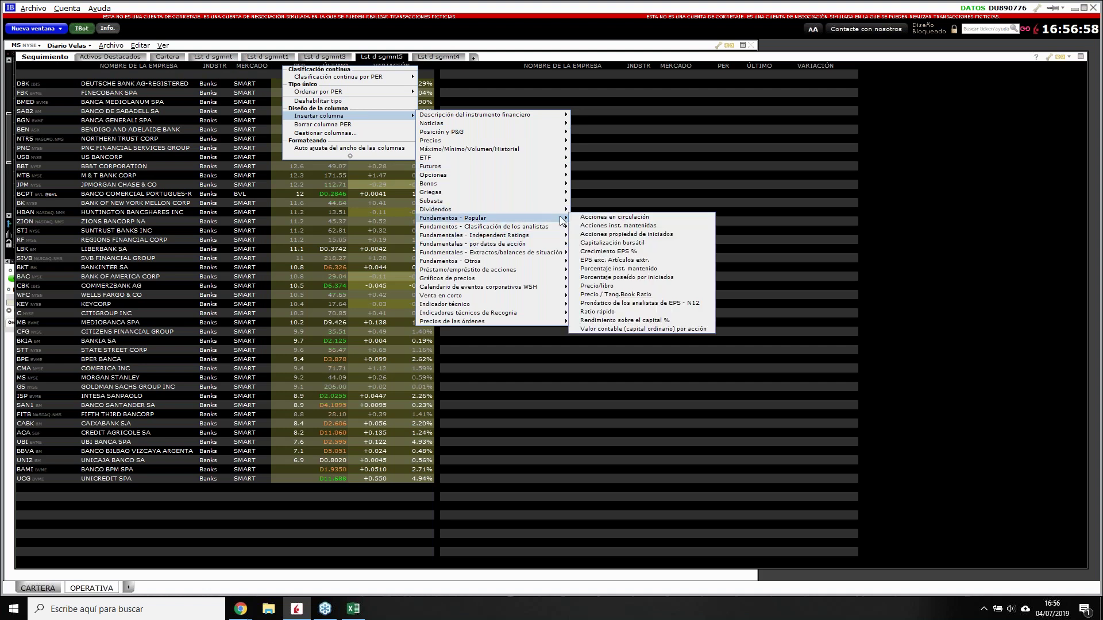
pyautogui.click(622, 287)
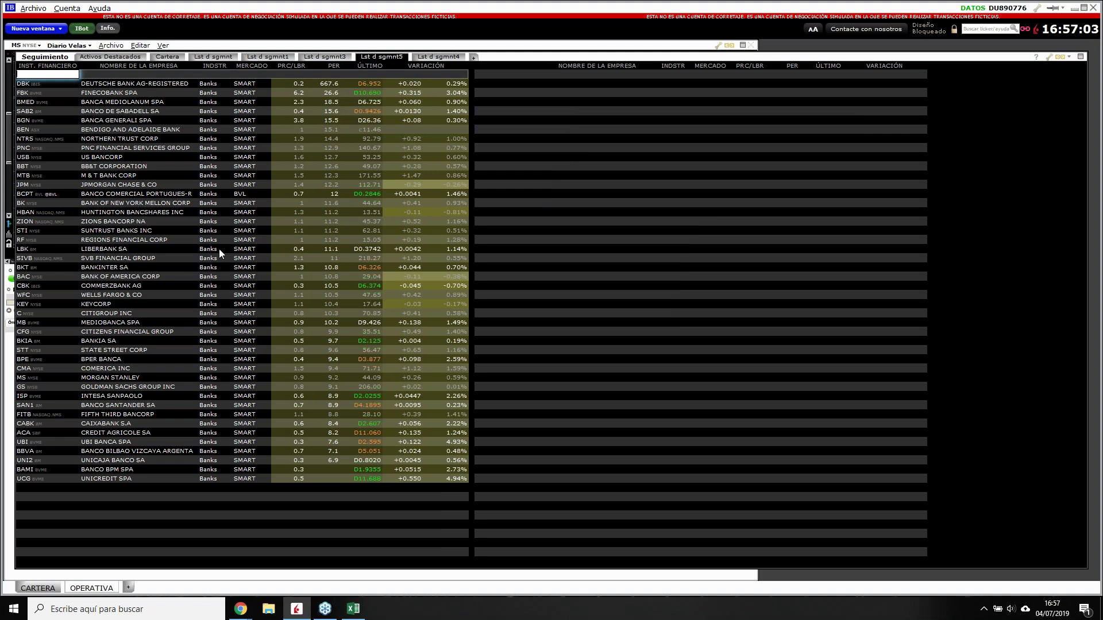
# - Export the contents of the bank watchlist page to the Desktop as a .csv file named Información bancos
pyautogui.rightClick(131, 95)
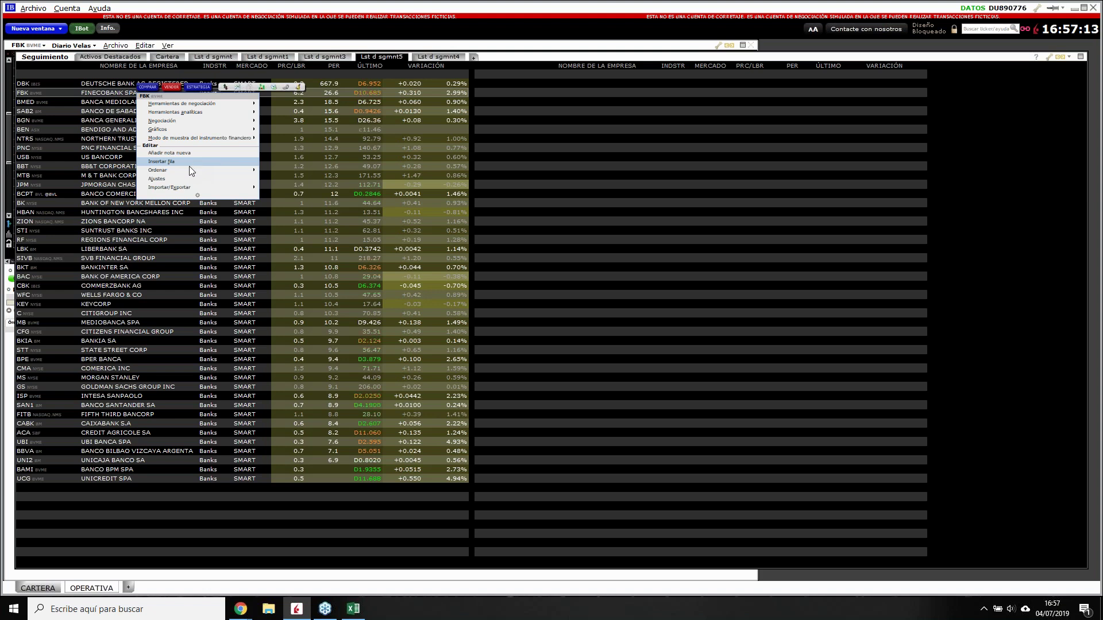
pyautogui.rightClick(94, 109)
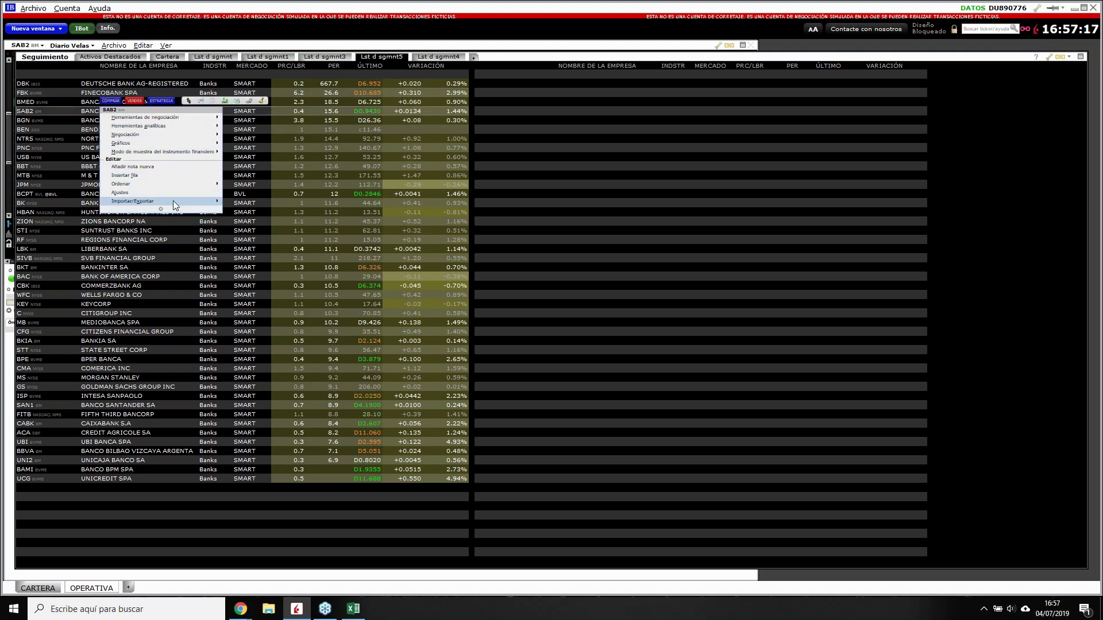
pyautogui.moveTo(216, 202)
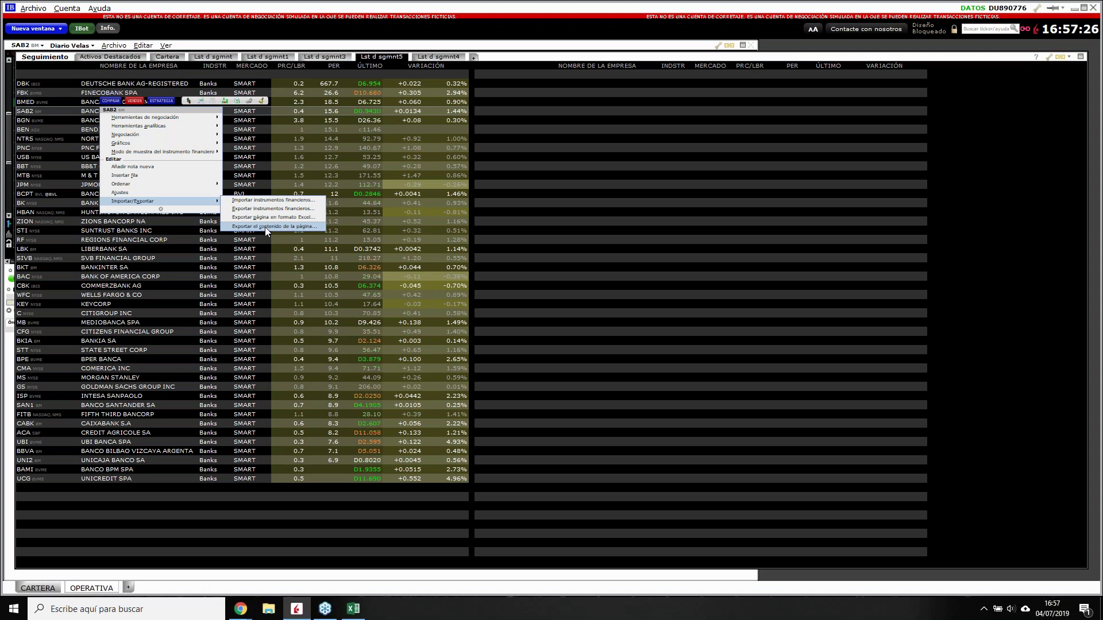
pyautogui.click(264, 226)
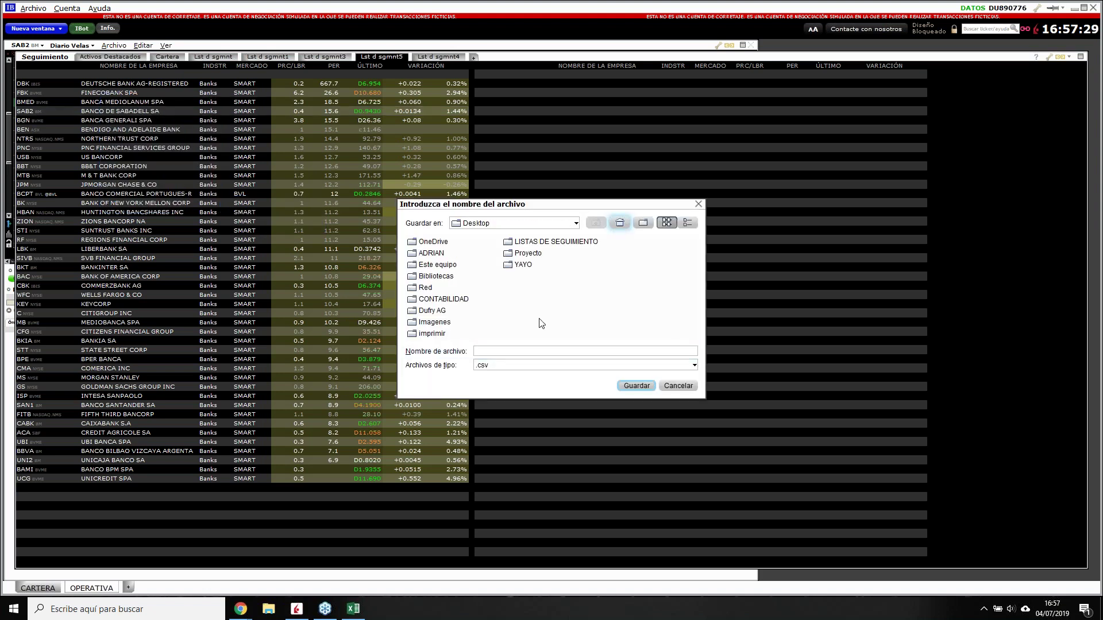
pyautogui.click(515, 349)
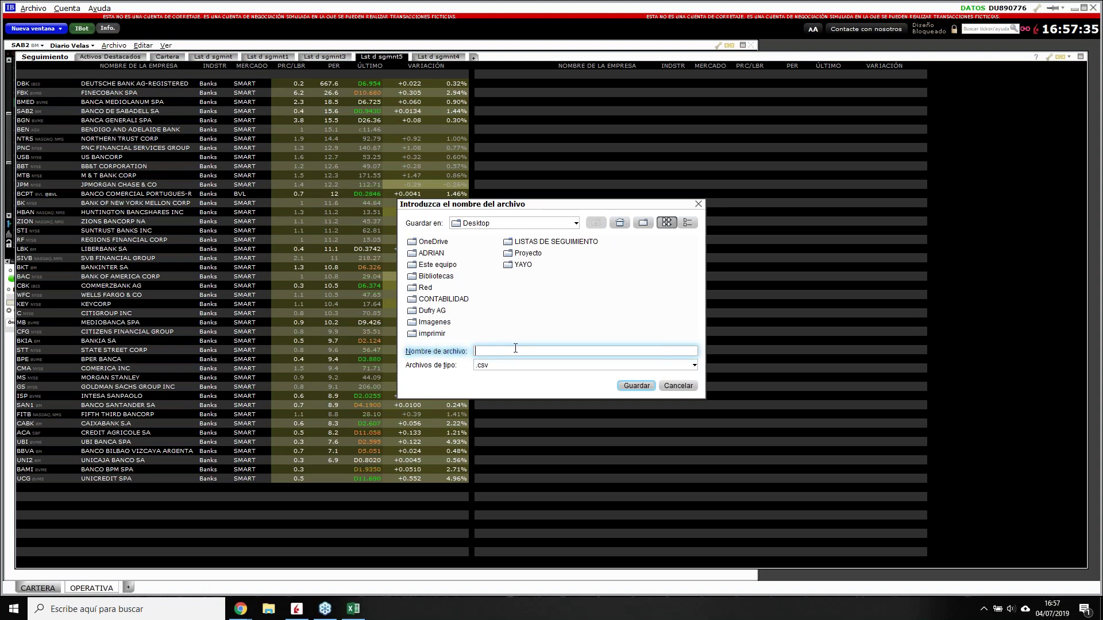
pyautogui.write('Información bancos')
pyautogui.click(629, 384)
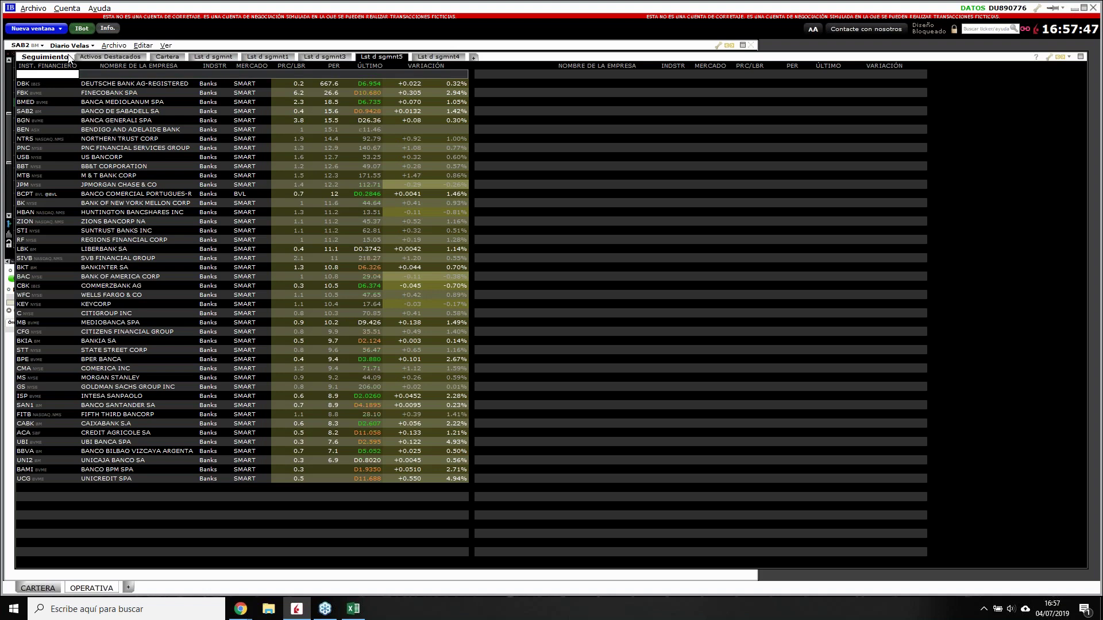
pyautogui.click(542, 321)
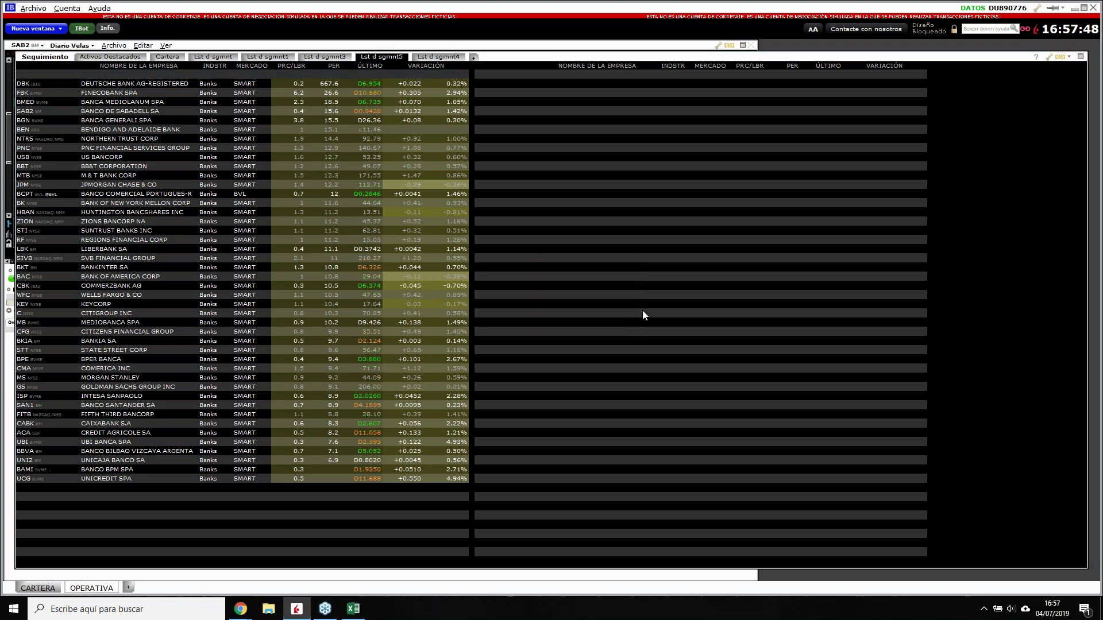
# - Clear the open windows, move the exported Información bancos file to the opposite side of the desktop and open it in Excel
pyautogui.click(1074, 8)
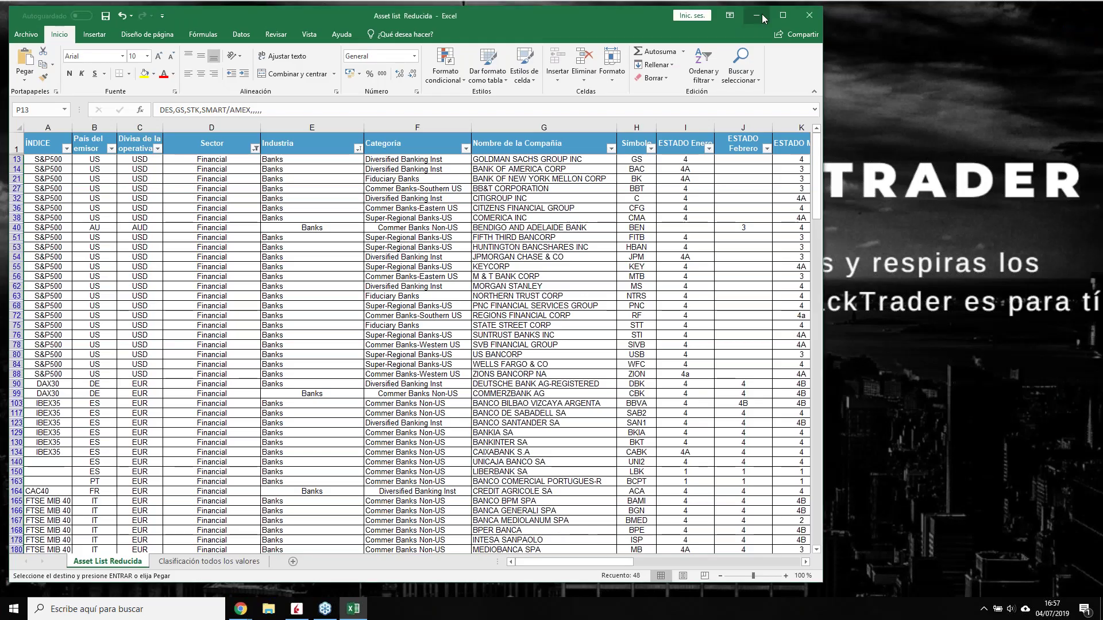
pyautogui.click(757, 15)
pyautogui.moveTo(27, 26); pyautogui.dragTo(1015, 47)
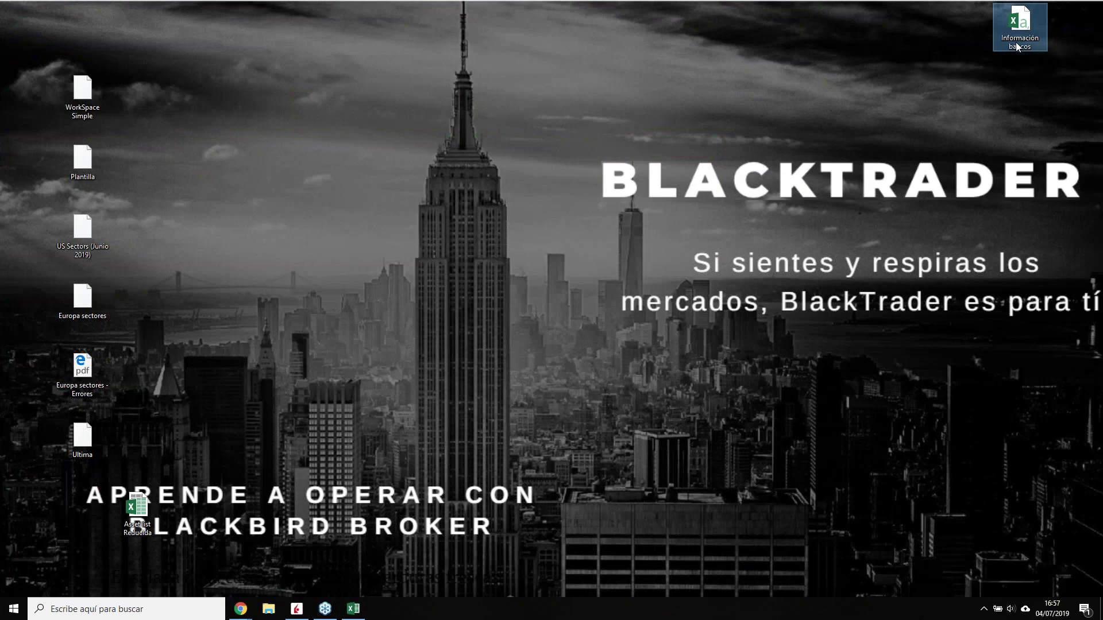
pyautogui.doubleClick(1017, 47)
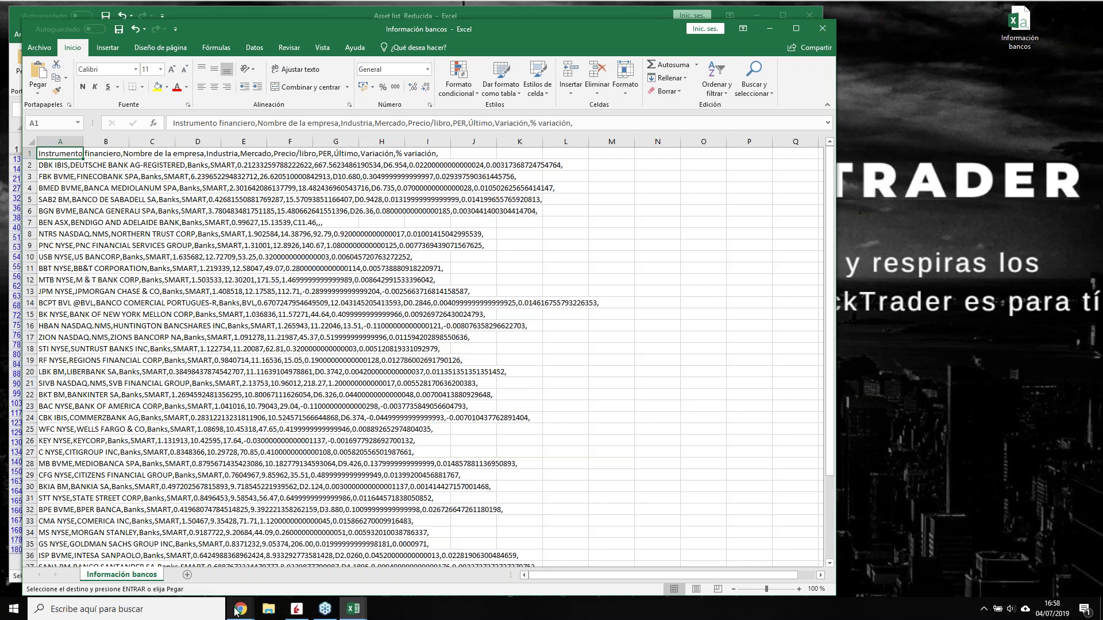
pyautogui.moveTo(237, 612)
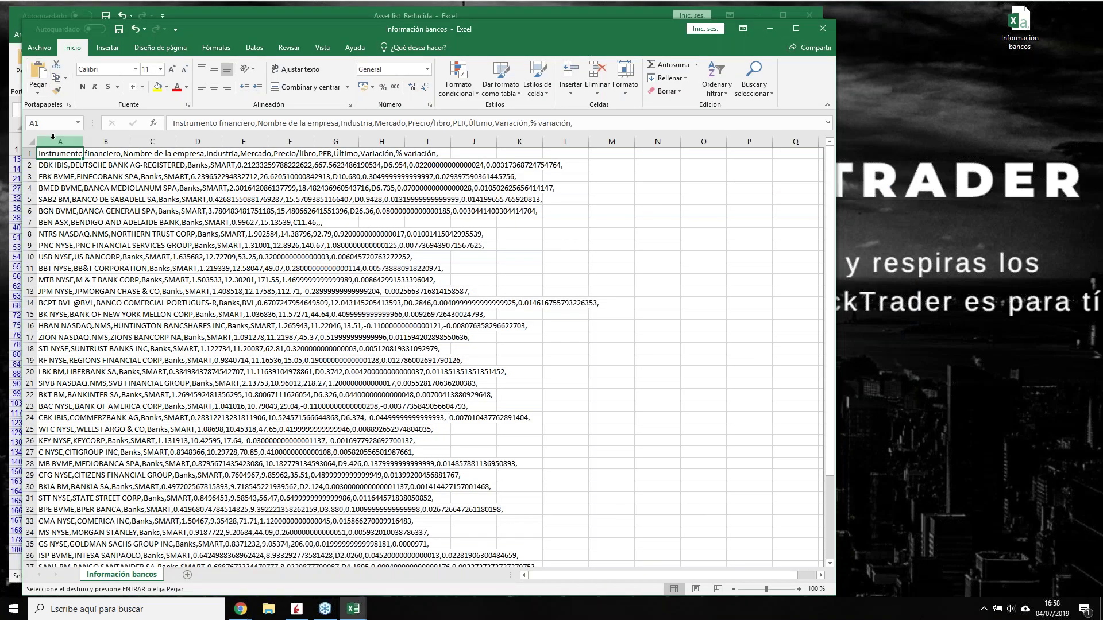
# - Split column A of Información bancos into separate columns as delimited text, adding Coma as a separator and keeping the General format
pyautogui.click(53, 138)
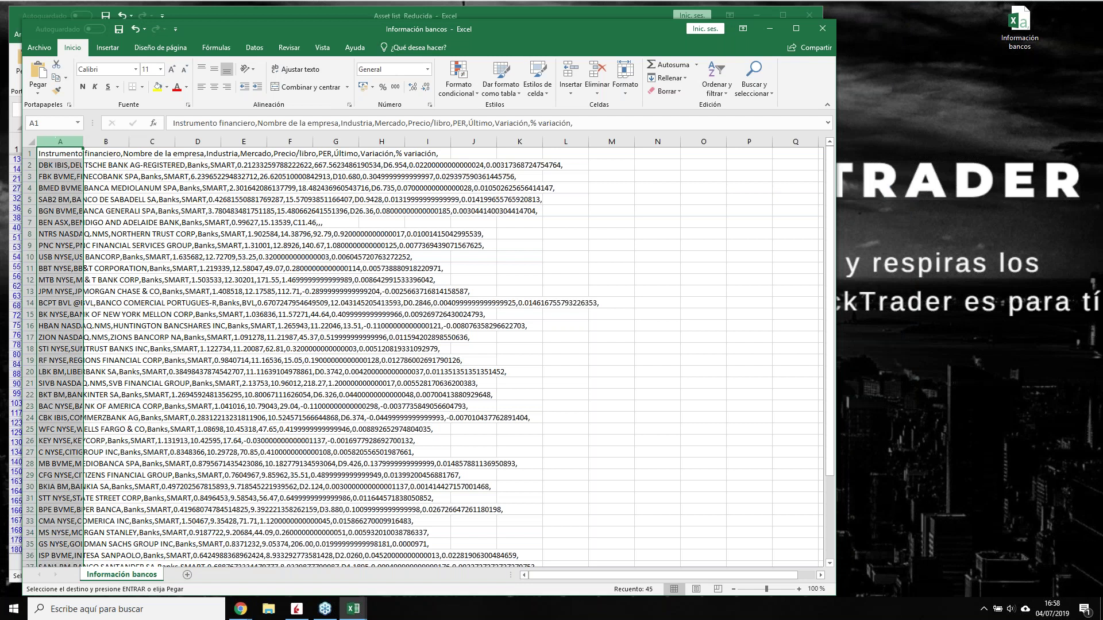
pyautogui.click(247, 50)
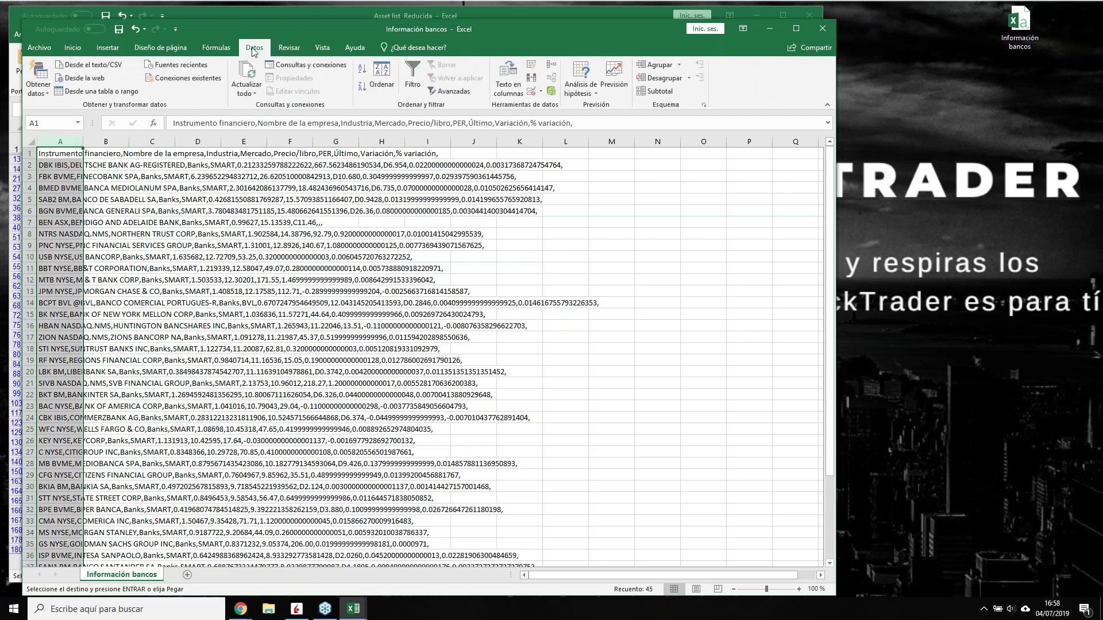
pyautogui.click(509, 86)
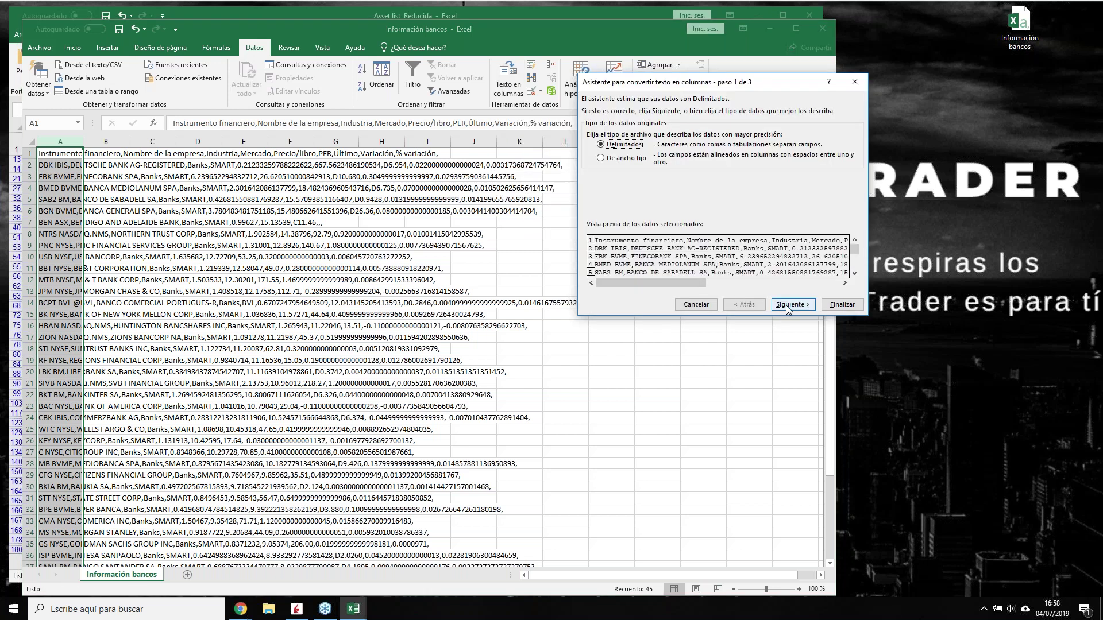
pyautogui.click(787, 308)
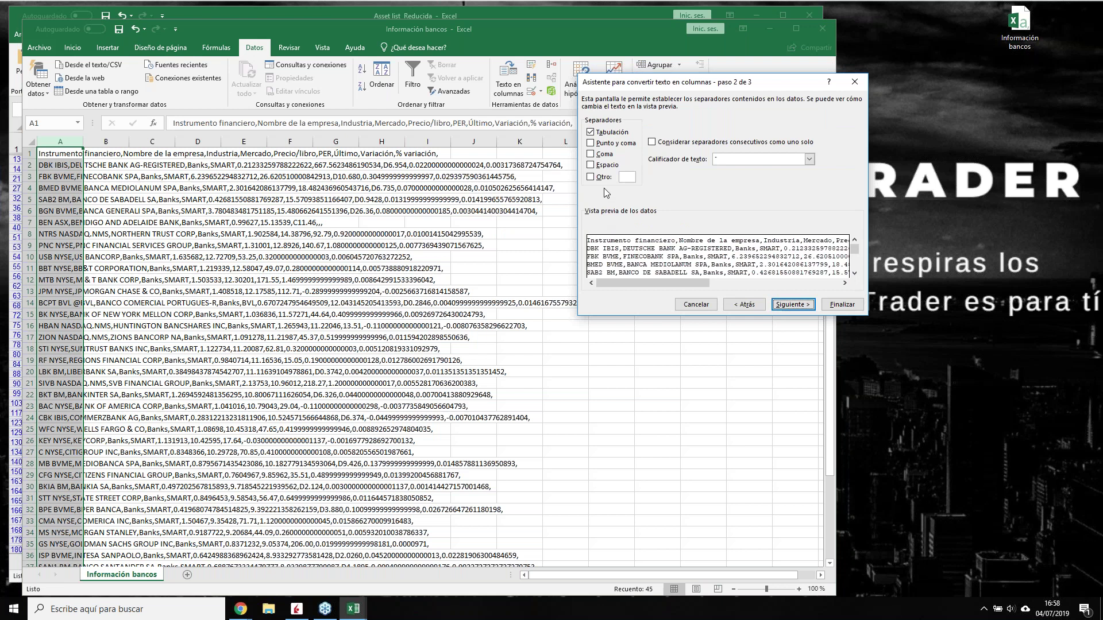
pyautogui.click(592, 155)
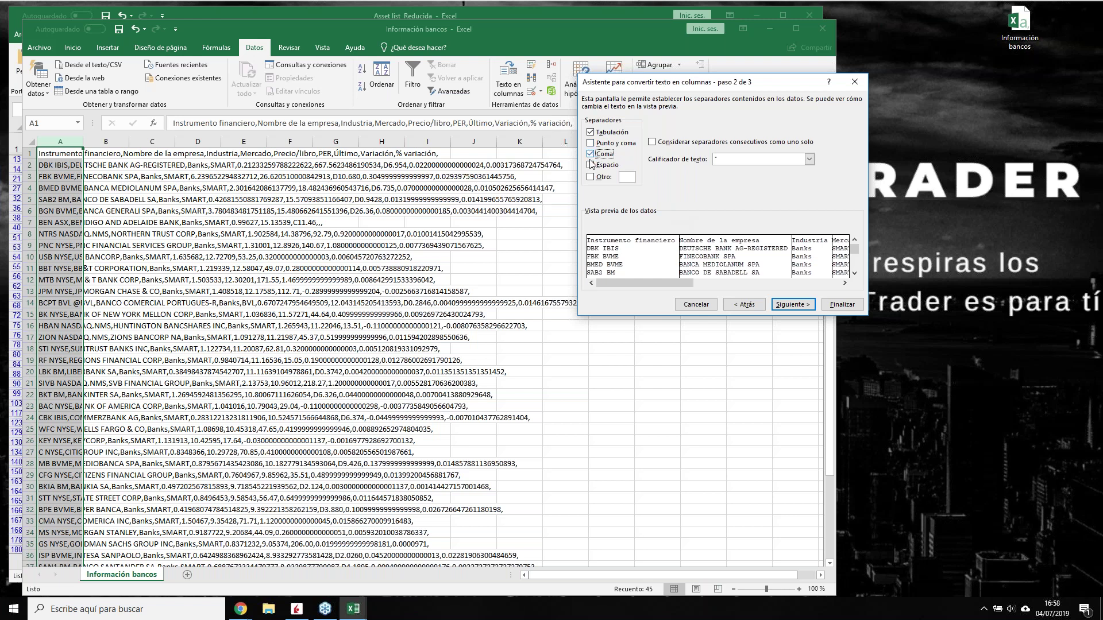
pyautogui.click(800, 306)
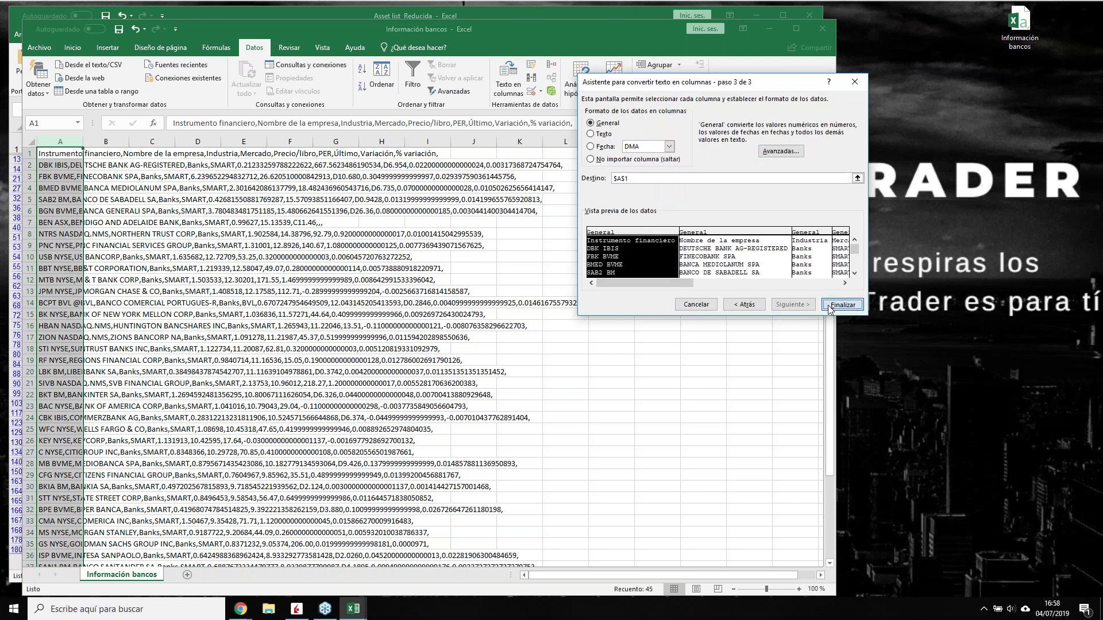
pyautogui.click(829, 307)
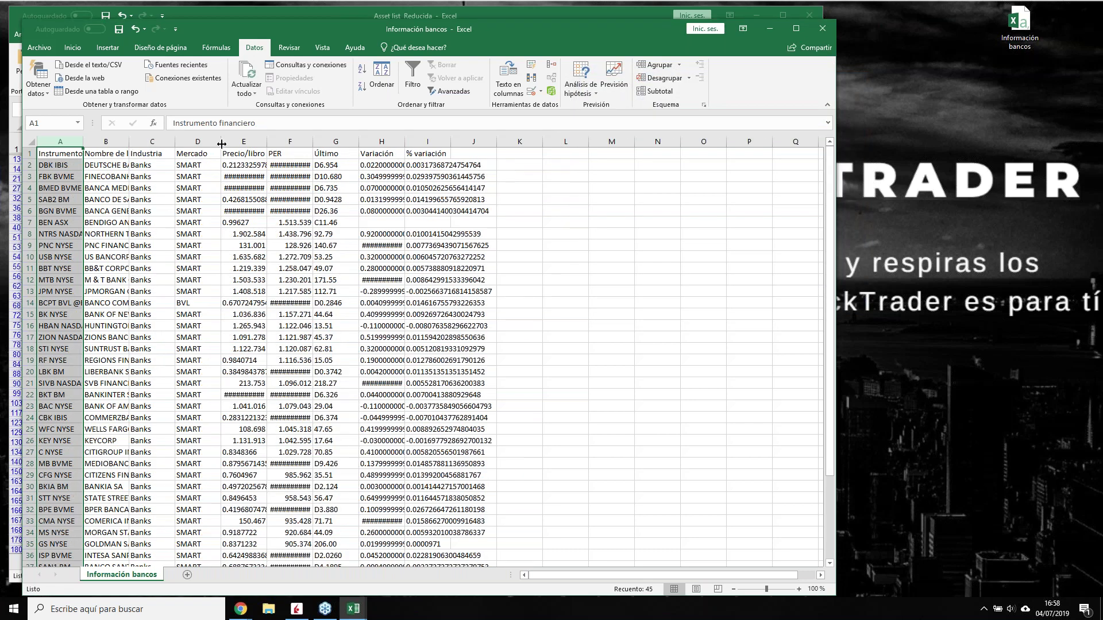
# - Widen the Precio/libro, PER and Nombre de la empresa columns in the Información bancos sheet
pyautogui.moveTo(266, 143); pyautogui.dragTo(279, 145)
pyautogui.doubleClick(279, 145)
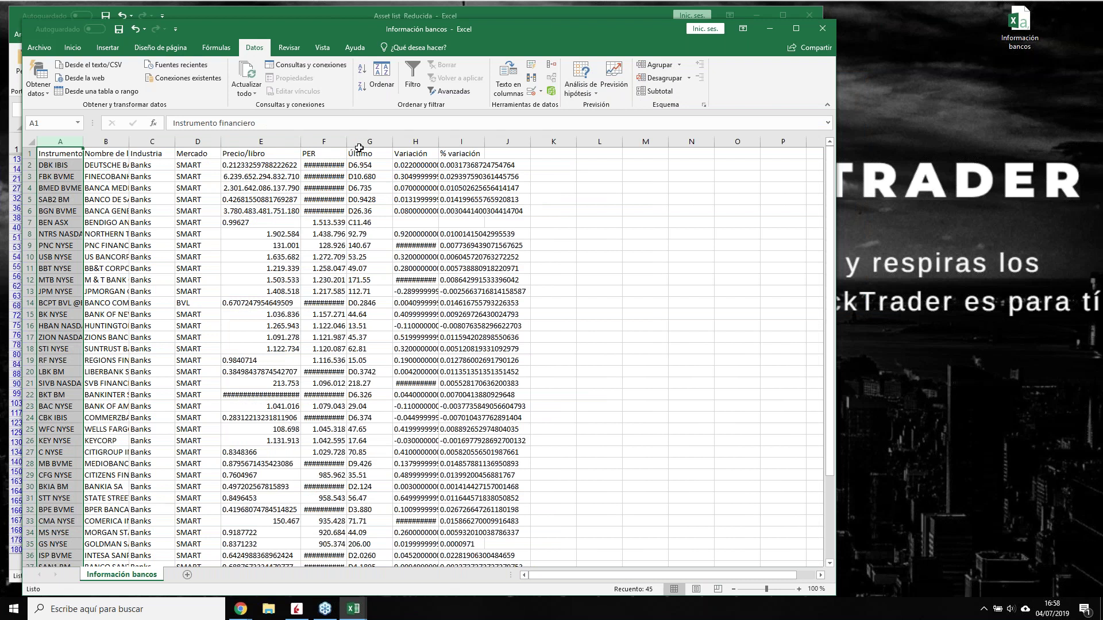
pyautogui.moveTo(347, 142); pyautogui.dragTo(379, 142)
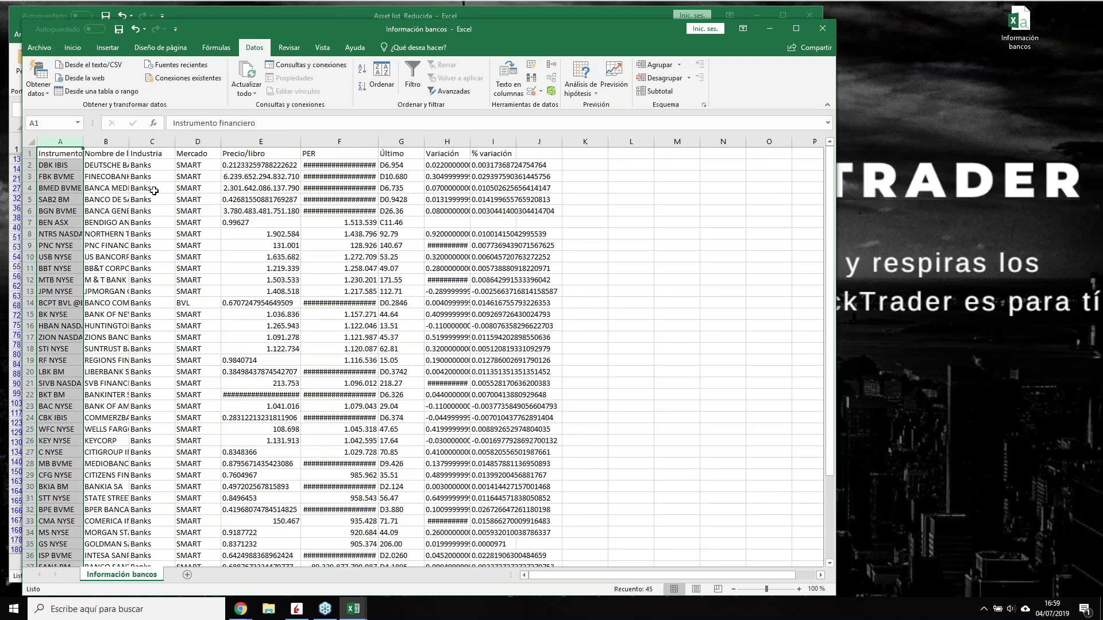
pyautogui.moveTo(131, 139); pyautogui.dragTo(174, 140)
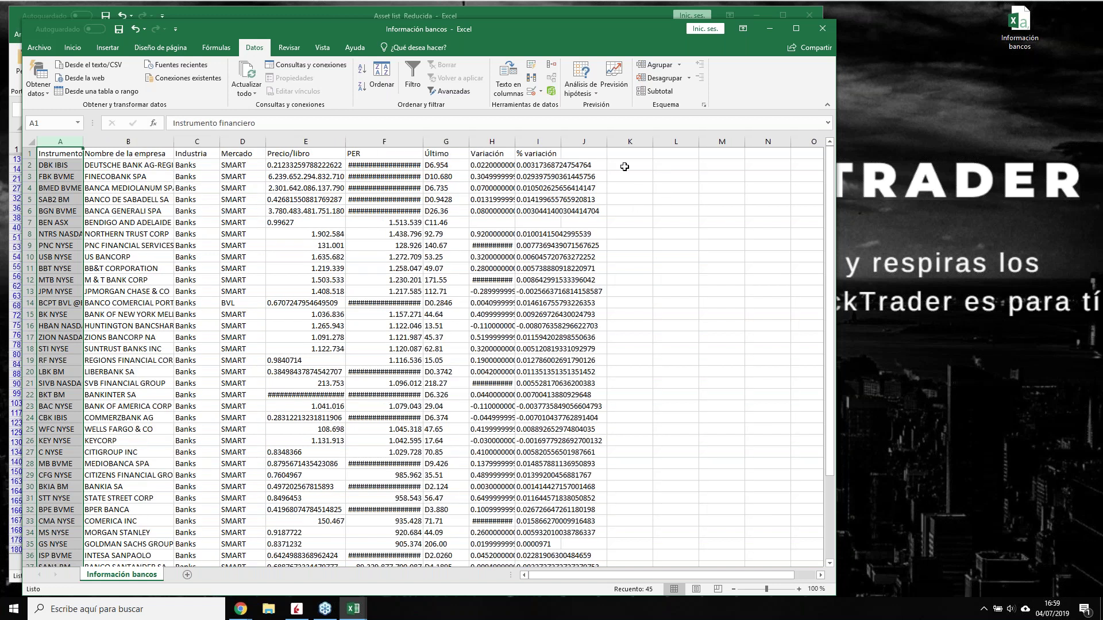
pyautogui.click(624, 167)
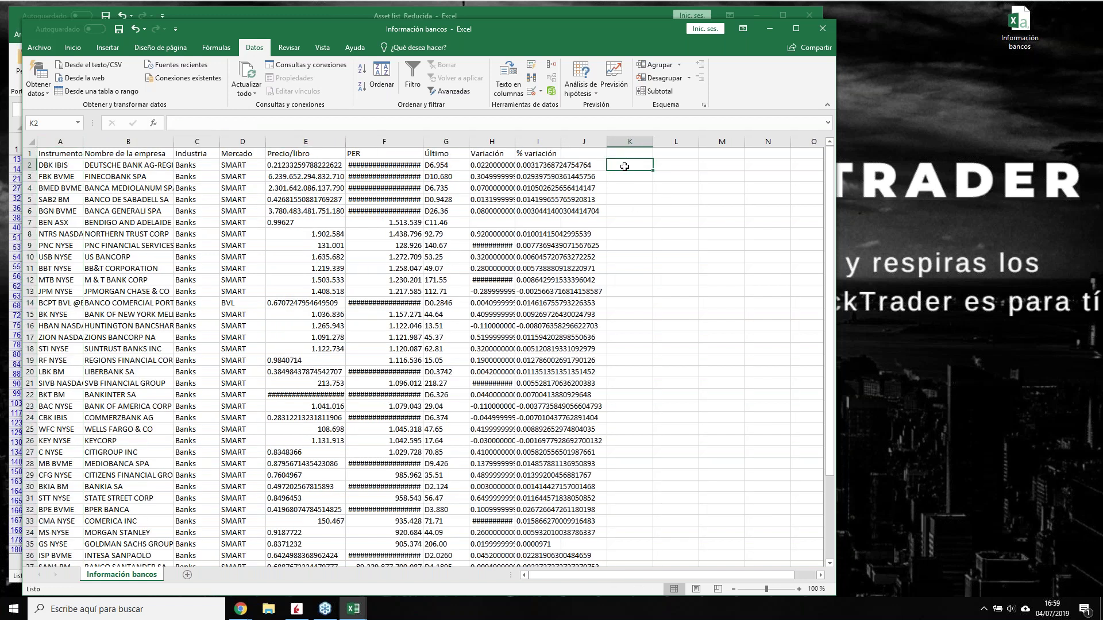
# - Put the Información bancos workbook away and enlarge the Asset list Reducida workbook to fill the screen
pyautogui.click(768, 27)
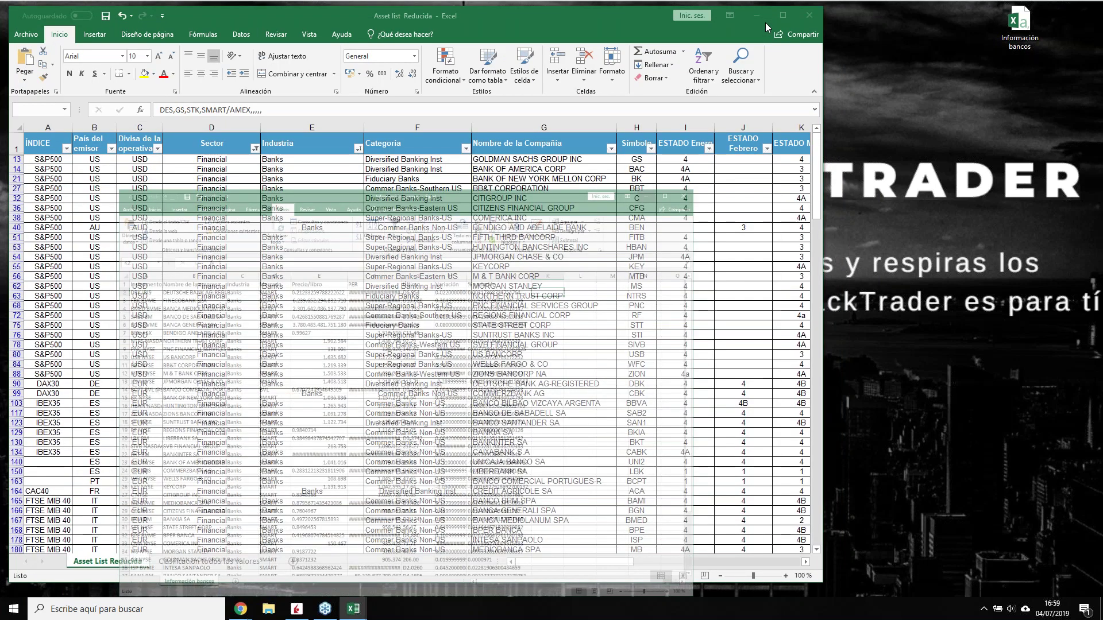
pyautogui.click(780, 16)
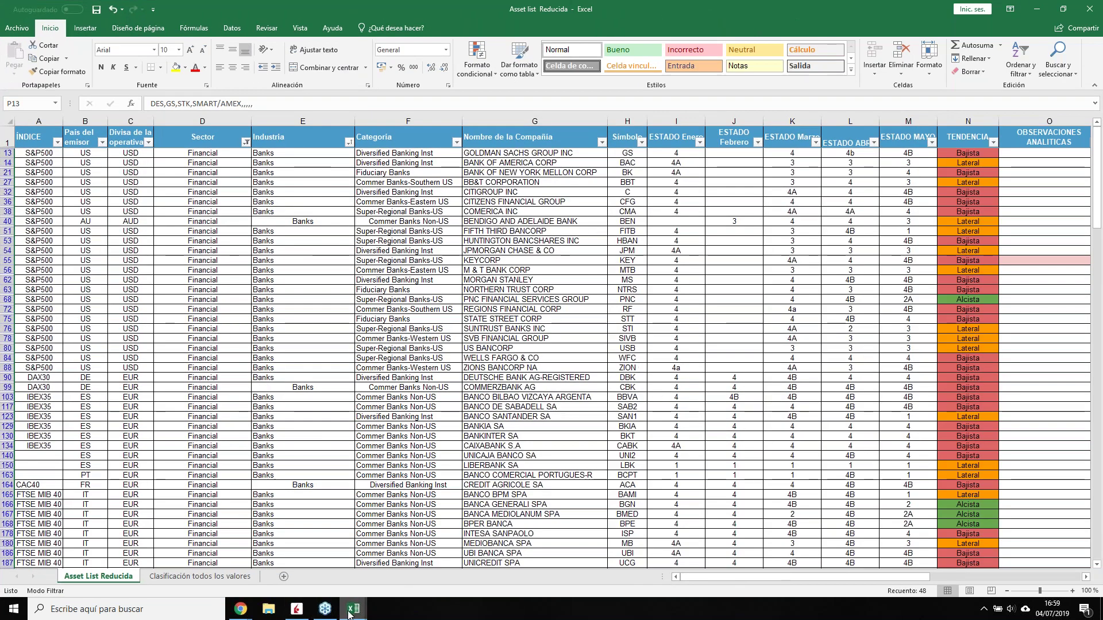
pyautogui.moveTo(354, 610)
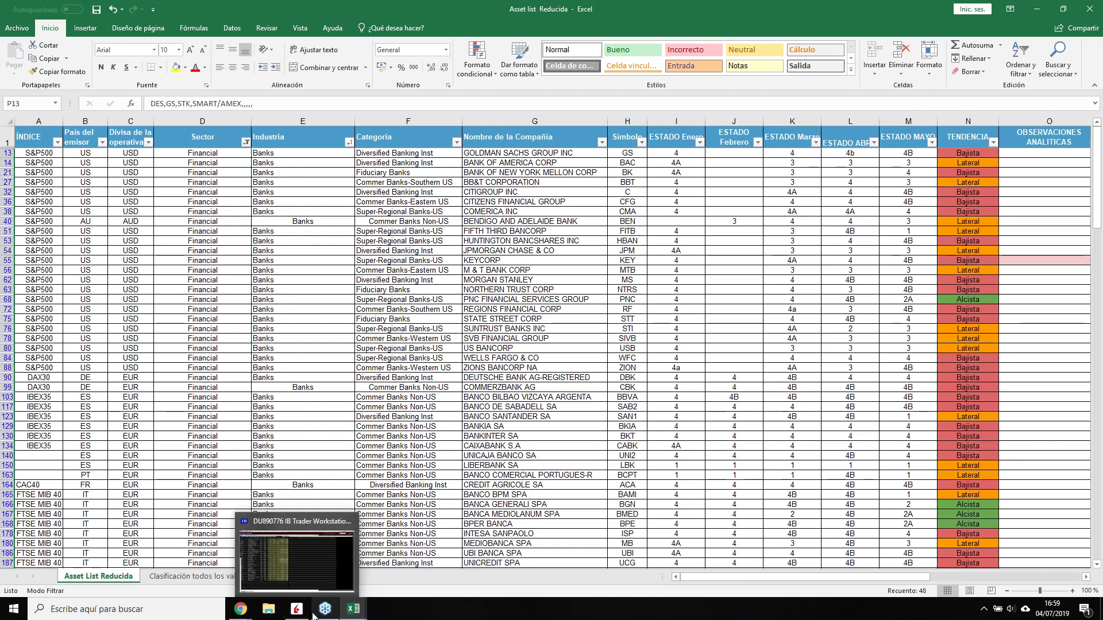
# - Switch to Trader Workstation and open the financial instruments import dialog for the bank watchlist page
pyautogui.click(297, 560)
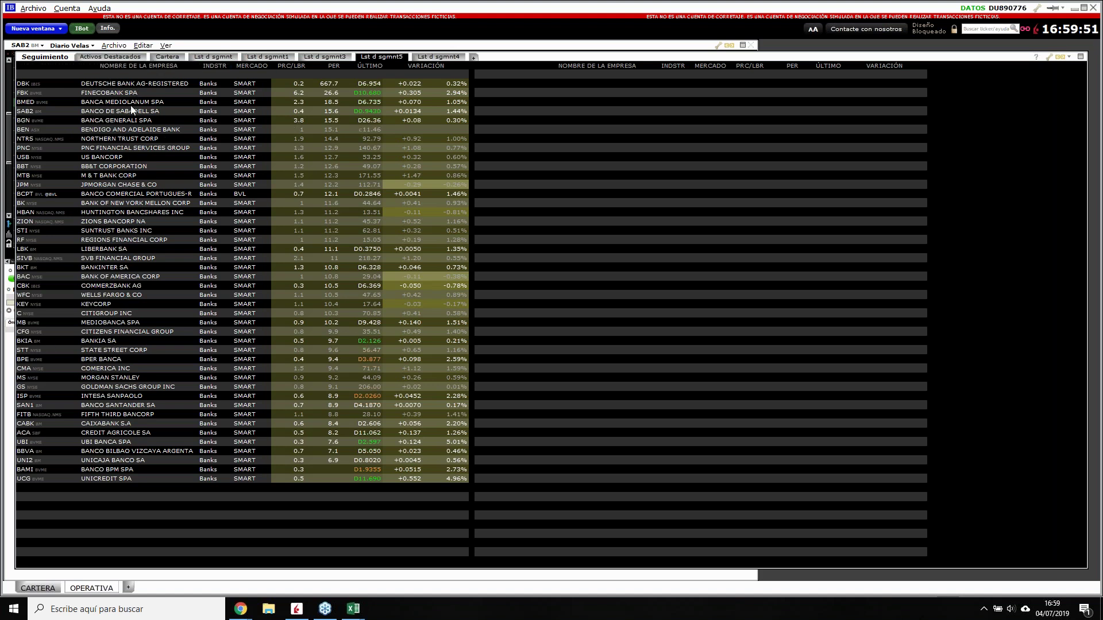
pyautogui.rightClick(84, 91)
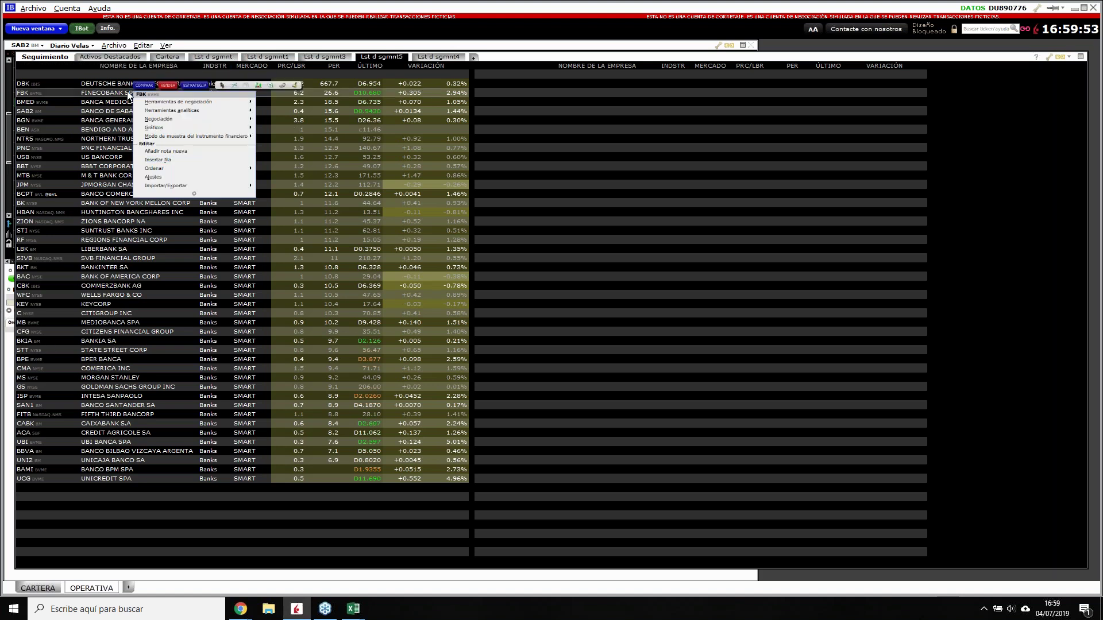
pyautogui.click(84, 85)
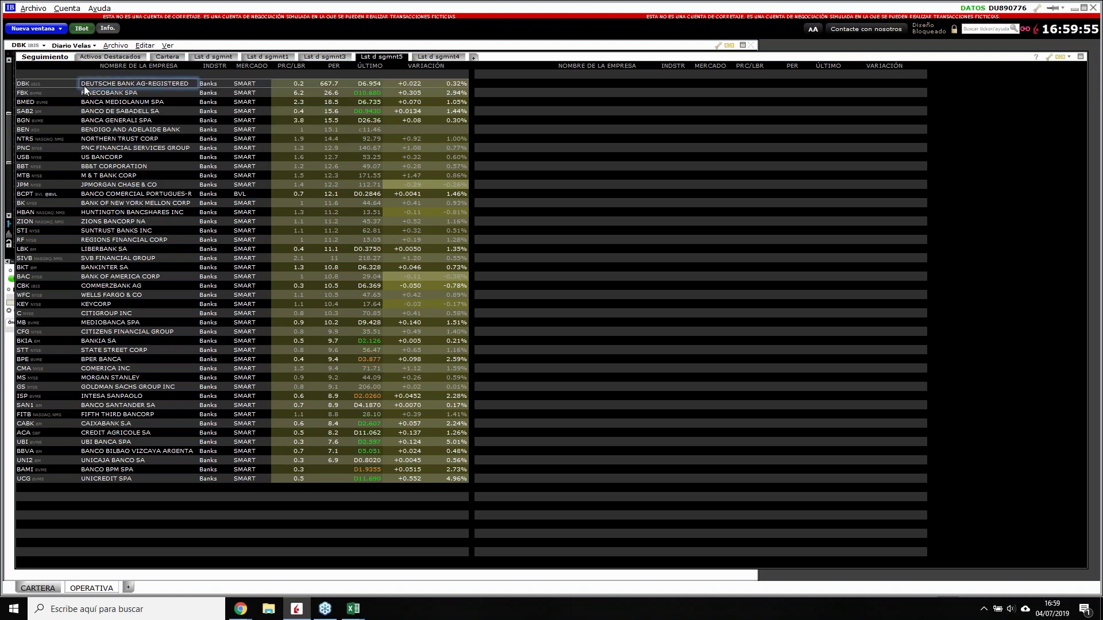
pyautogui.rightClick(142, 160)
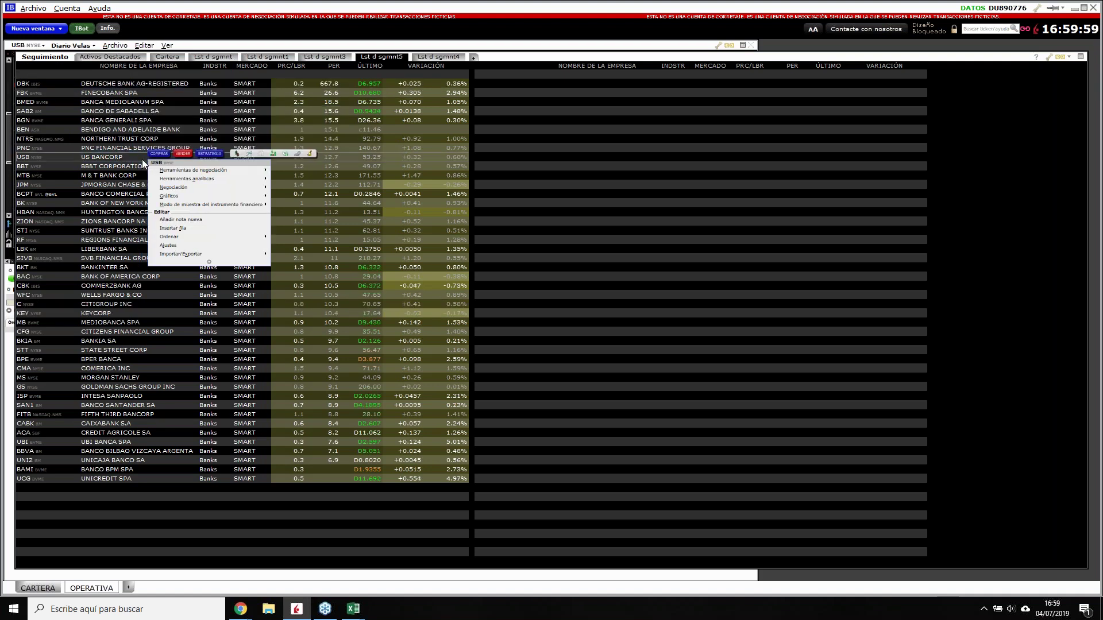
pyautogui.moveTo(181, 256)
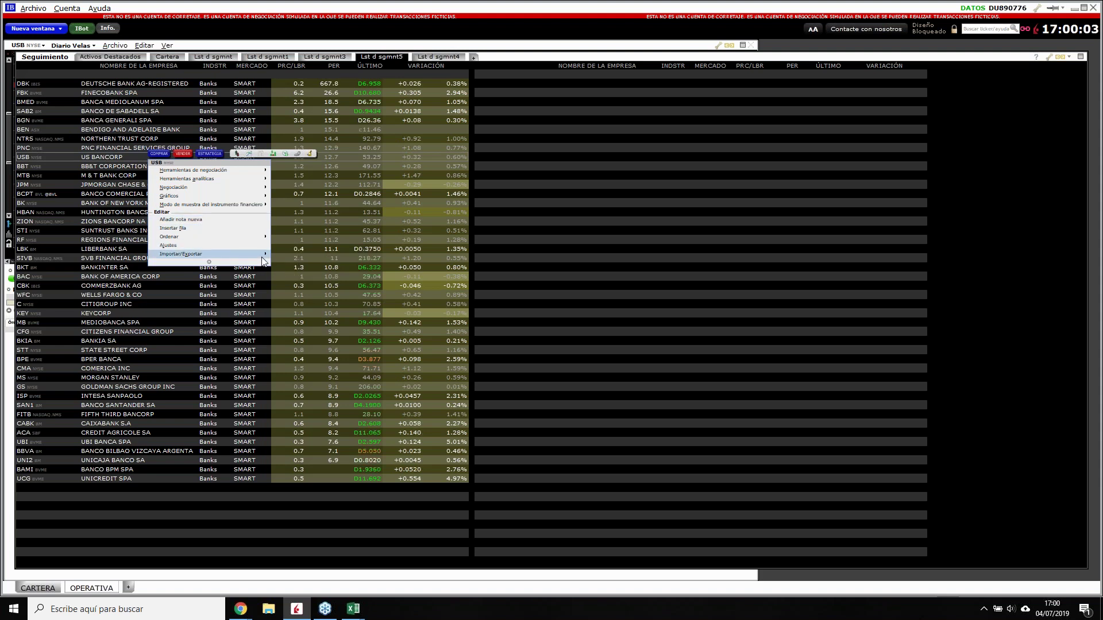
pyautogui.moveTo(264, 254)
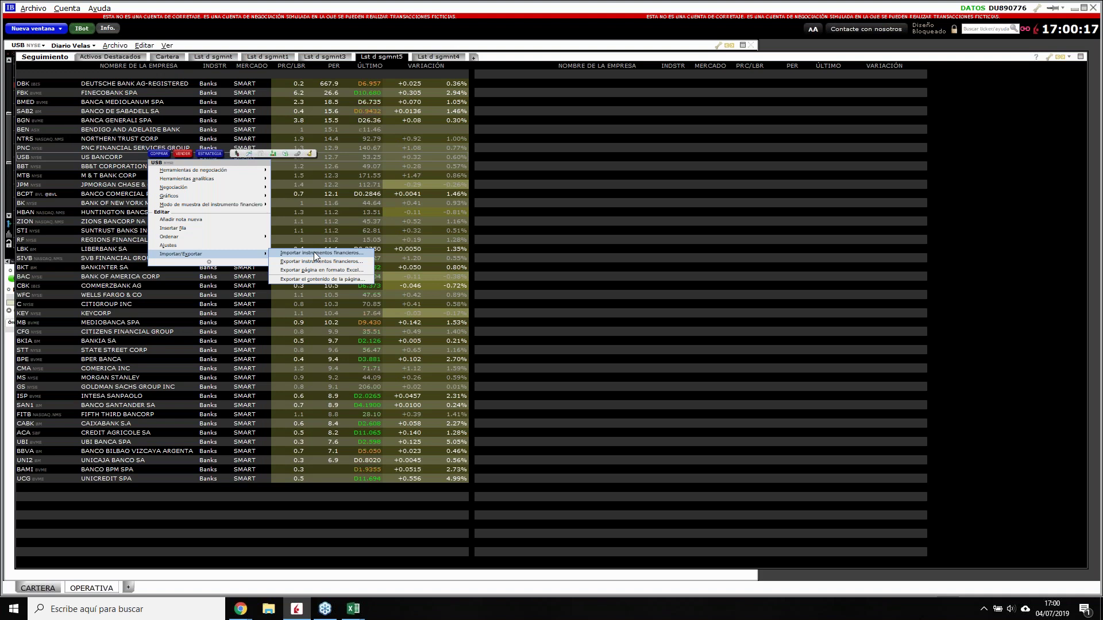
pyautogui.click(314, 251)
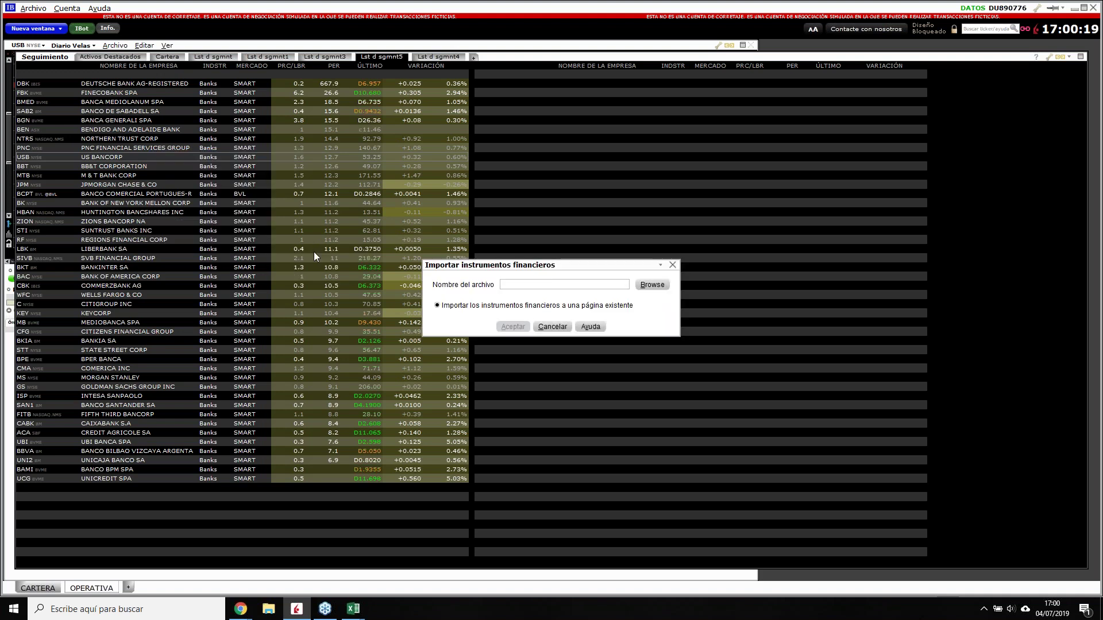
# - Import the Europa sectores file from the Desktop into the existing watchlist page
pyautogui.click(658, 287)
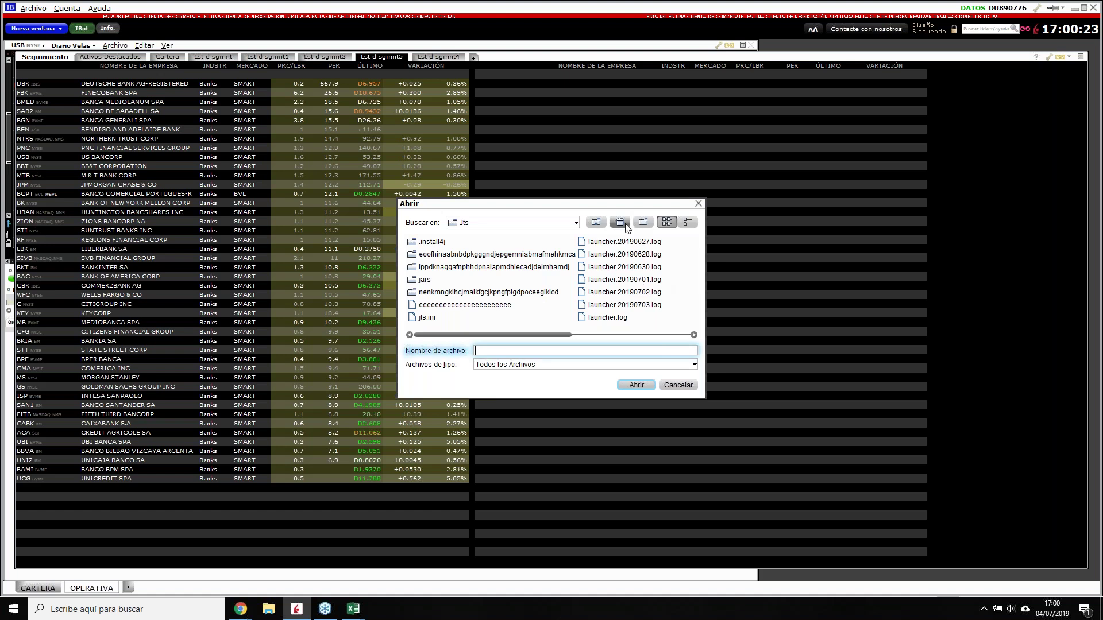
pyautogui.click(619, 223)
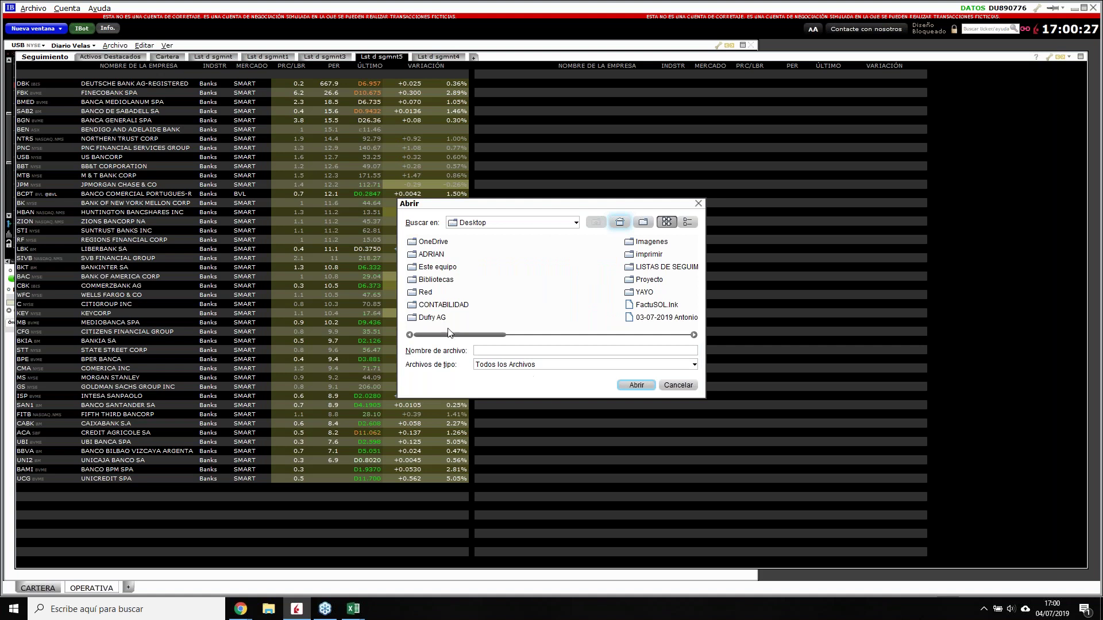
pyautogui.moveTo(443, 338); pyautogui.dragTo(631, 341)
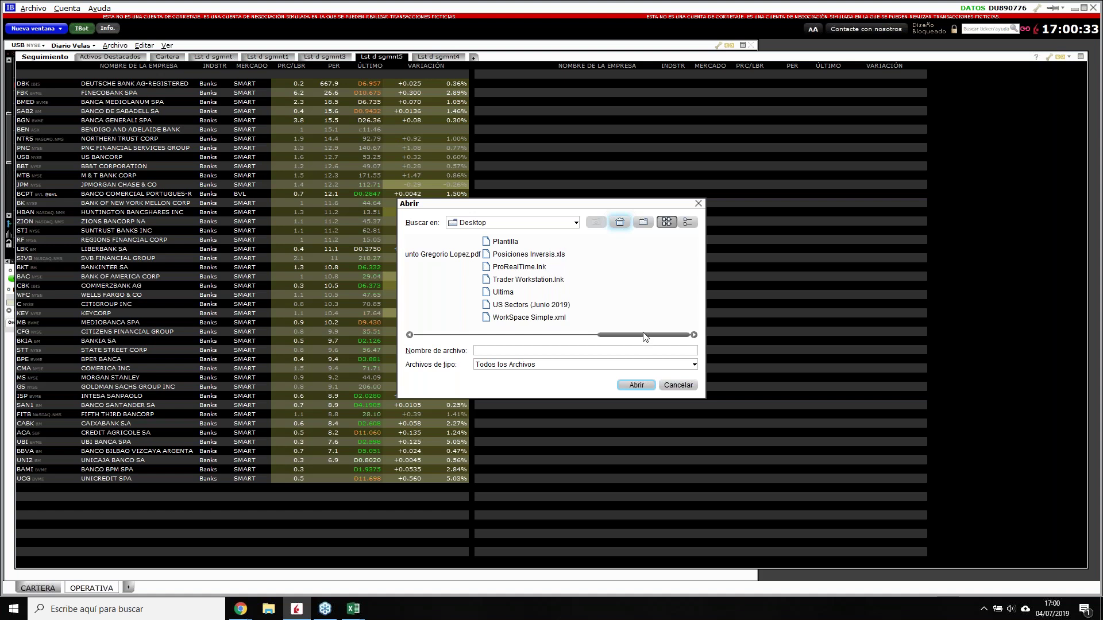
pyautogui.moveTo(644, 337); pyautogui.dragTo(579, 338)
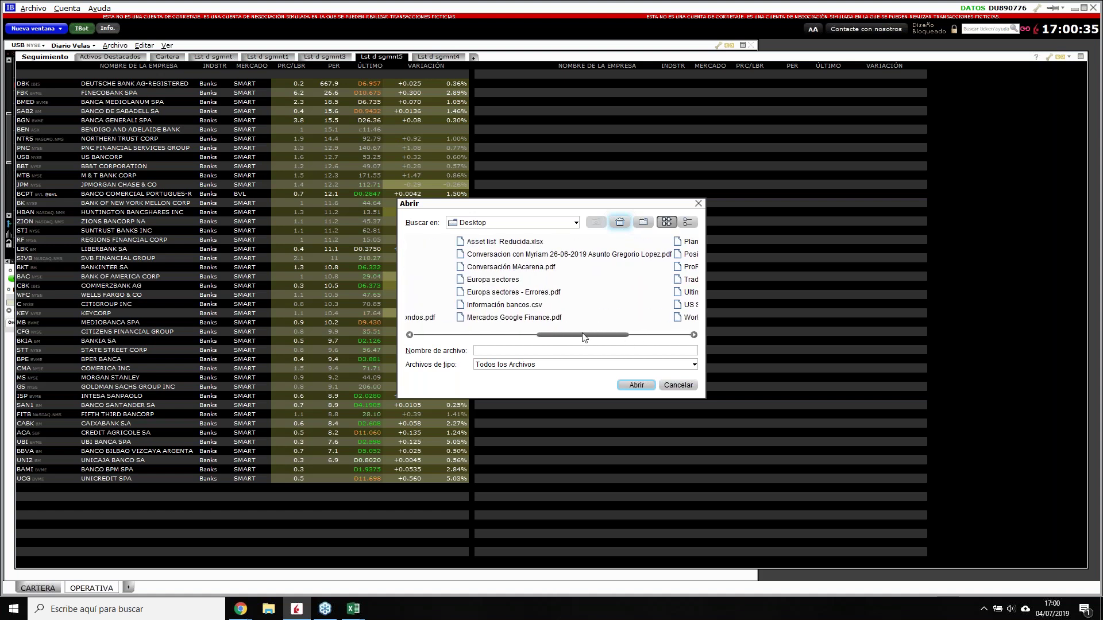
pyautogui.click(505, 280)
pyautogui.click(639, 385)
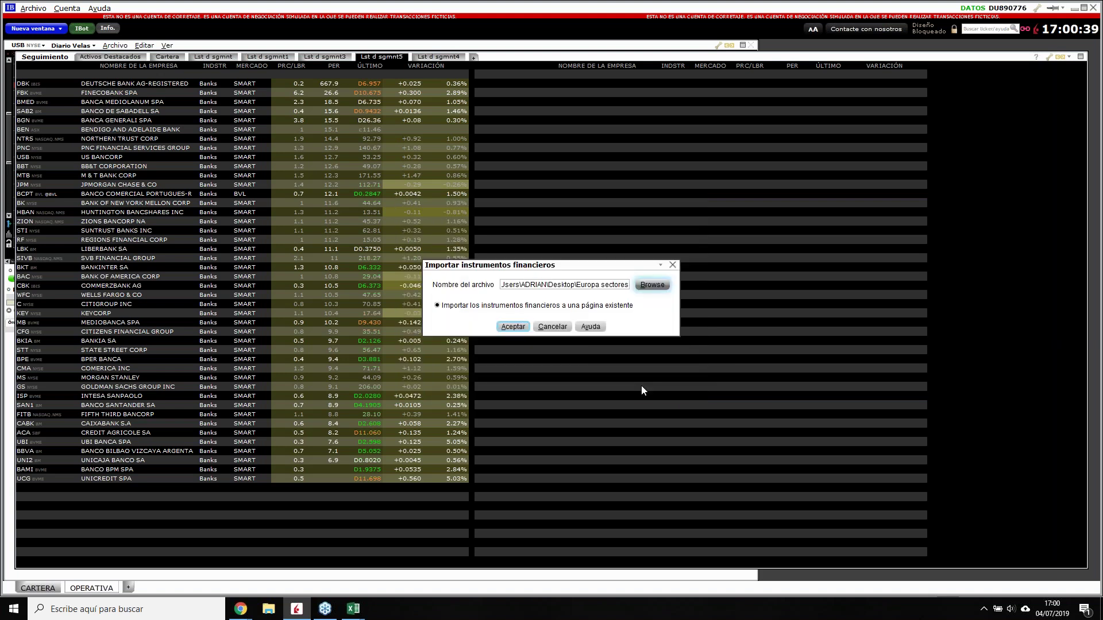
pyautogui.click(513, 327)
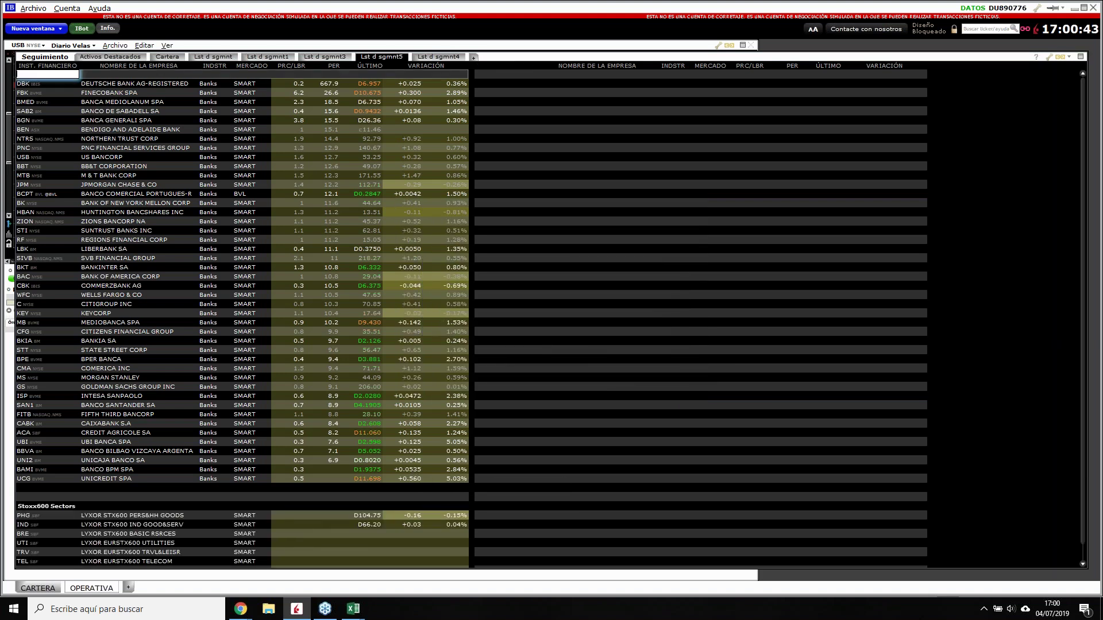
# - Review the imported Stoxx 600 sector groups below the banks and dismiss the import messages
pyautogui.scroll(-3, 112, 490)
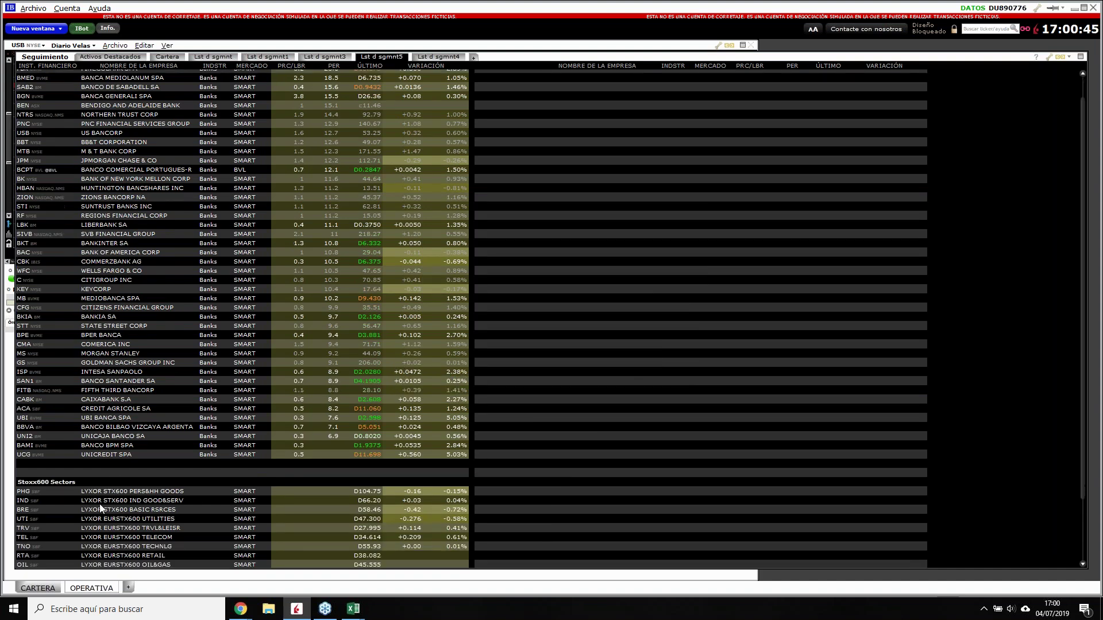
pyautogui.scroll(-5, 116, 447)
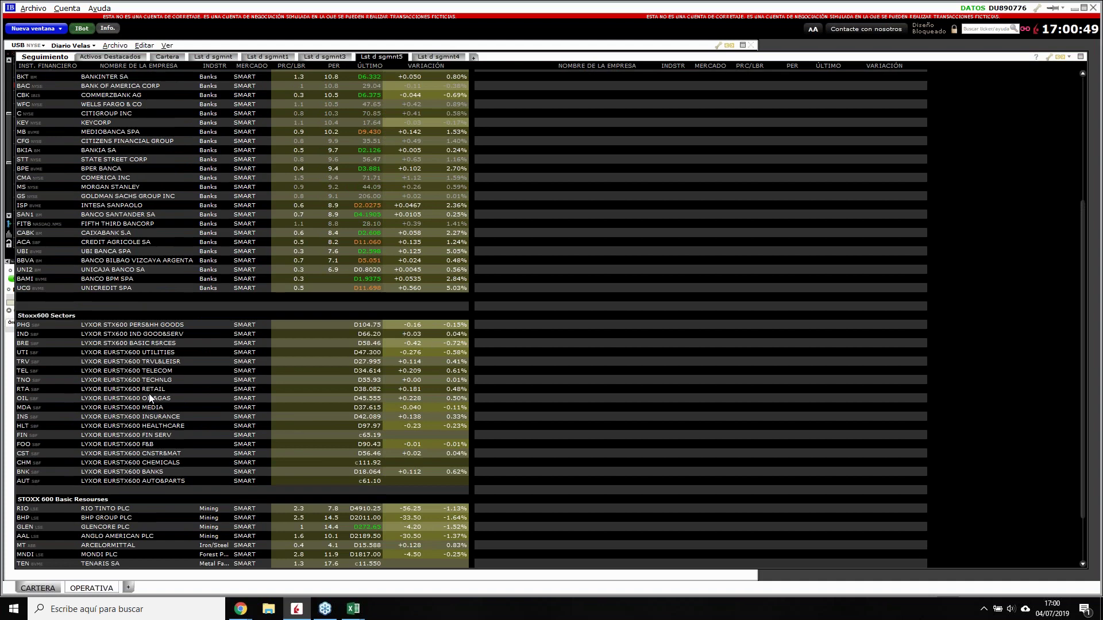
pyautogui.scroll(-3, 149, 396)
pyautogui.scroll(-3, 150, 396)
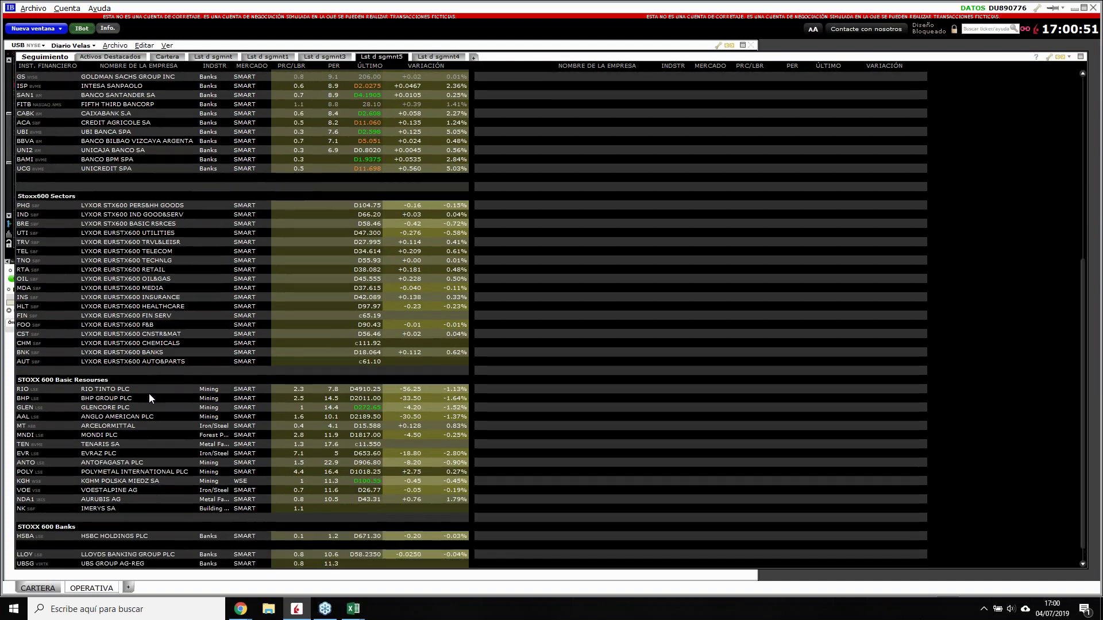
pyautogui.scroll(-1, 150, 394)
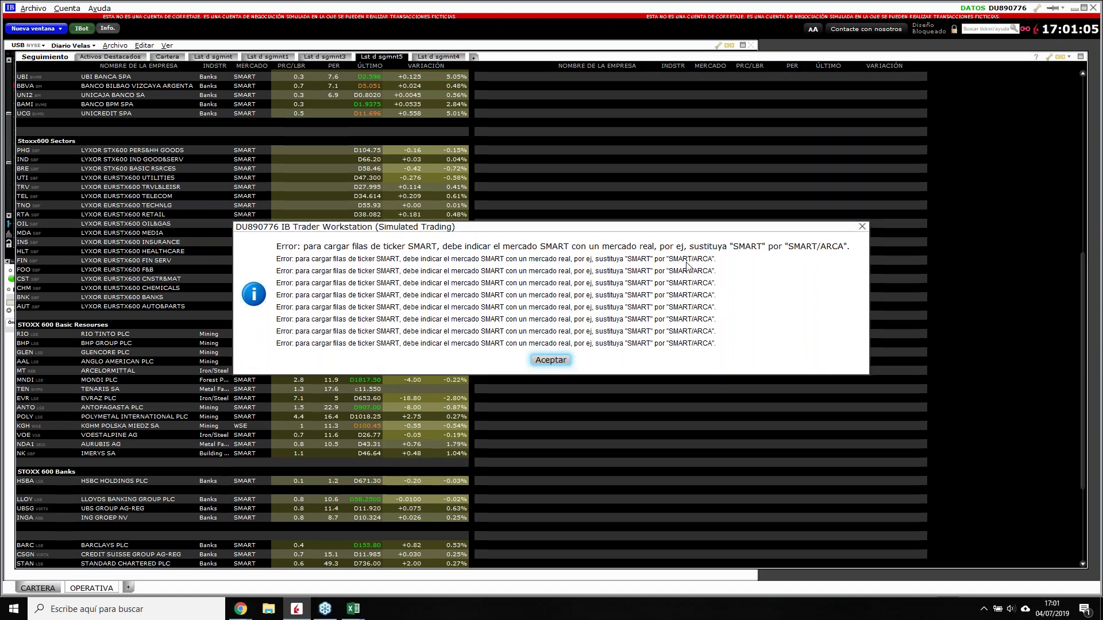
pyautogui.click(543, 366)
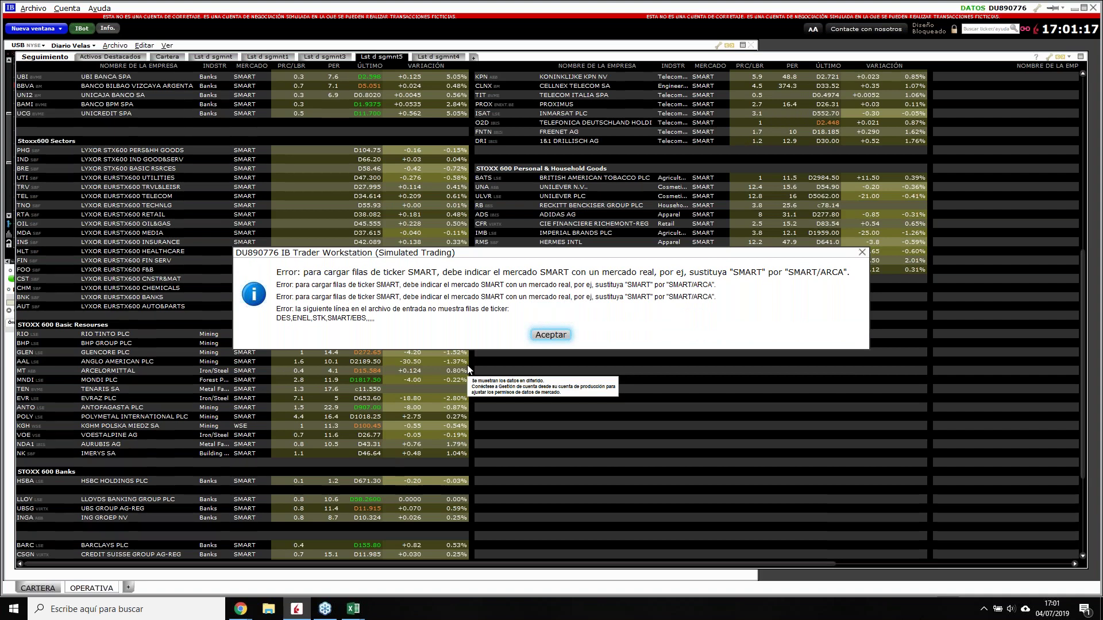
pyautogui.click(548, 337)
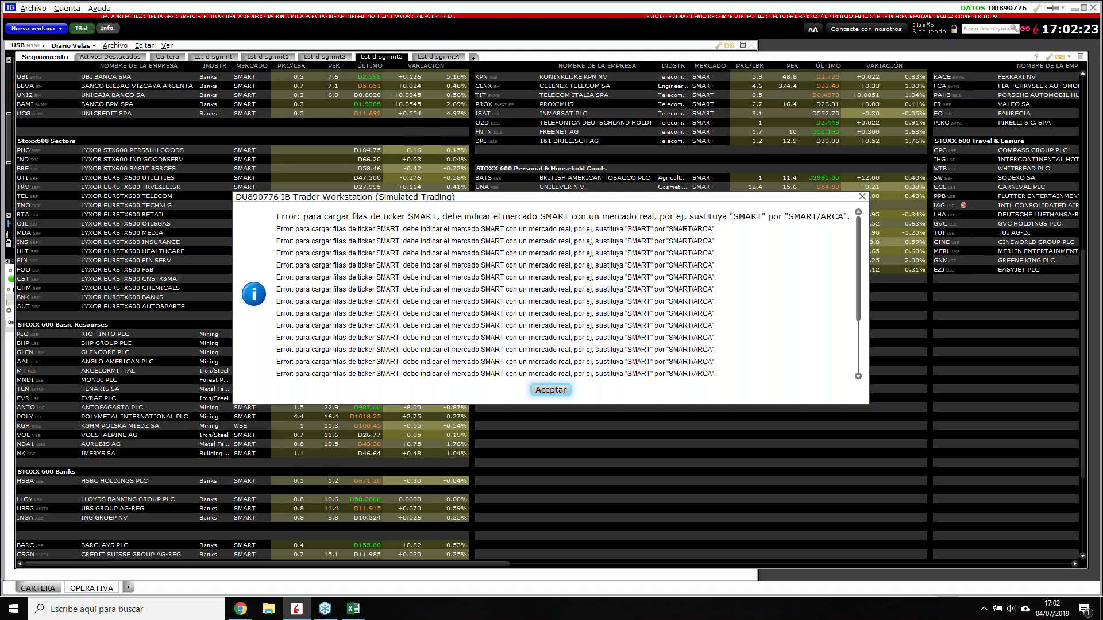
pyautogui.click(546, 391)
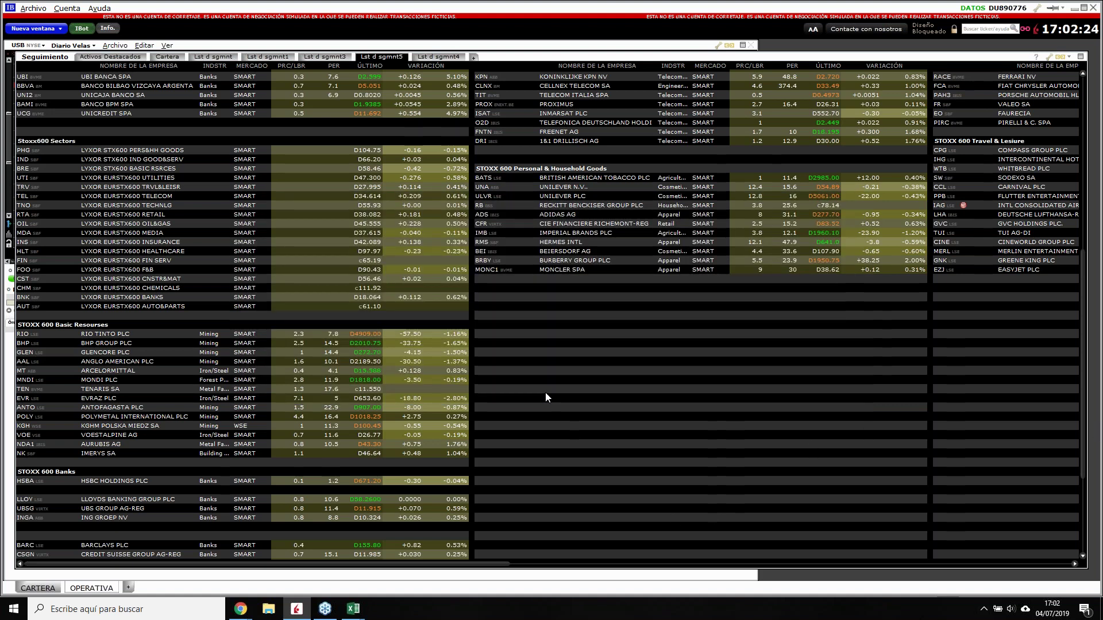
# - Minimize Trader Workstation and Asset list Reducida, review the exported bank table in Información bancos, and put that workbook away
pyautogui.click(1074, 8)
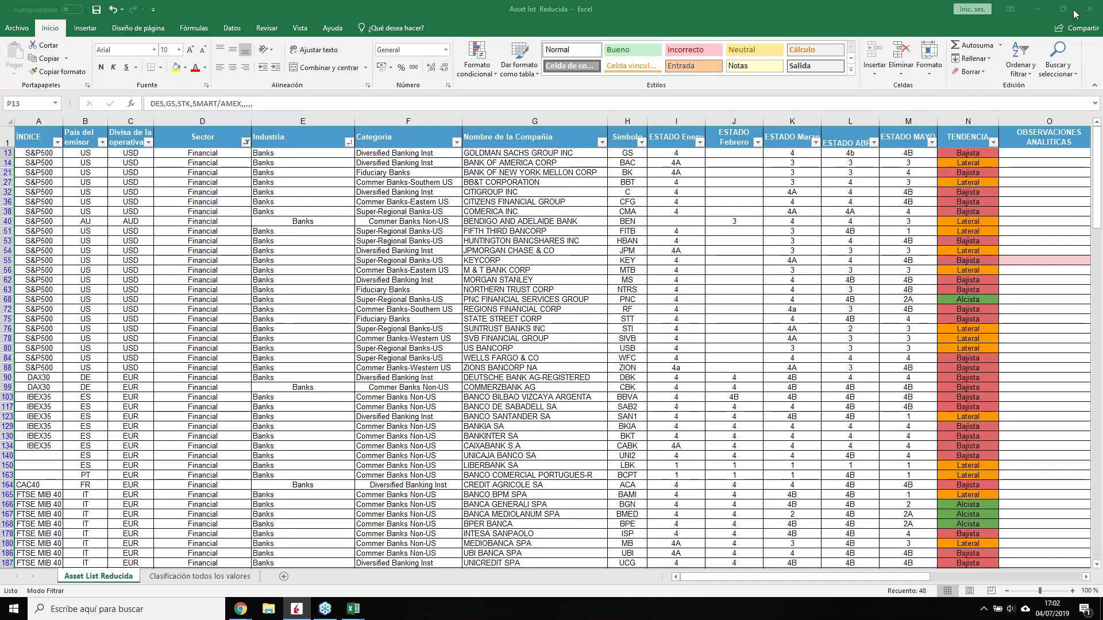
pyautogui.click(1043, 9)
pyautogui.moveTo(351, 607)
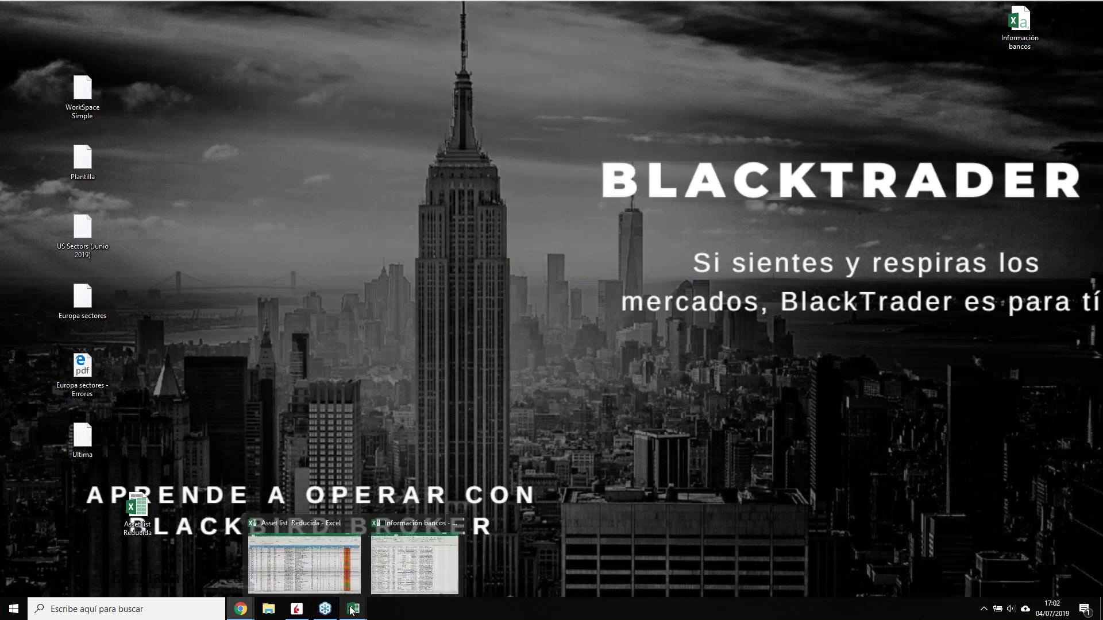
pyautogui.click(400, 580)
pyautogui.moveTo(57, 154); pyautogui.dragTo(144, 165)
pyautogui.moveTo(390, 179); pyautogui.dragTo(571, 431)
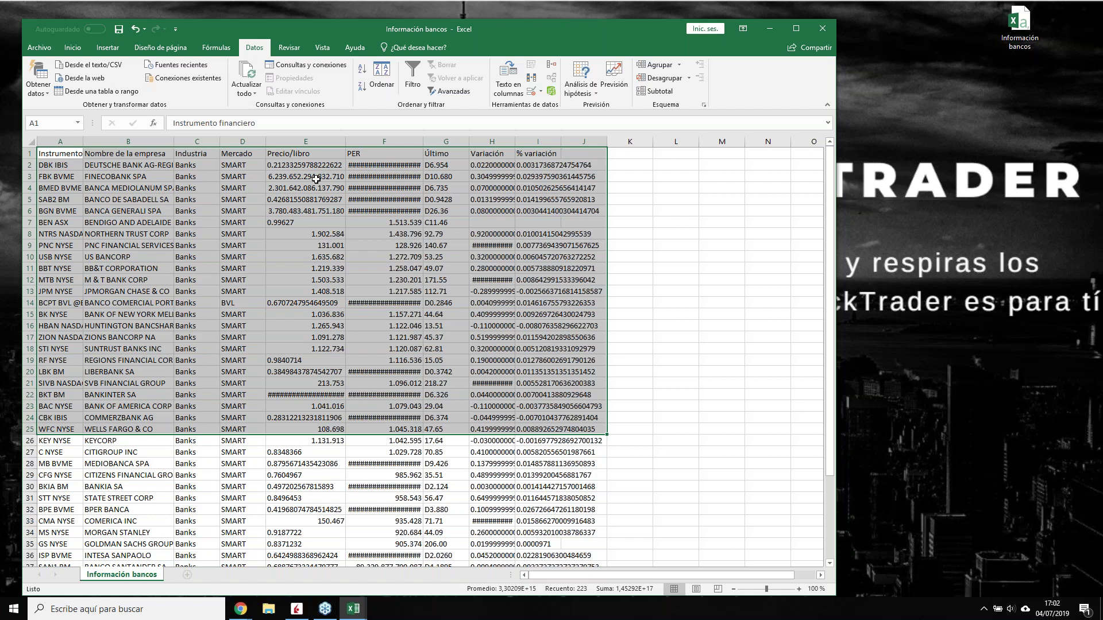
pyautogui.click(770, 33)
# - Bring up Asset list Reducida, select the bank ticker lines in the LISTA column for review, and minimize the workbook
pyautogui.moveTo(353, 609)
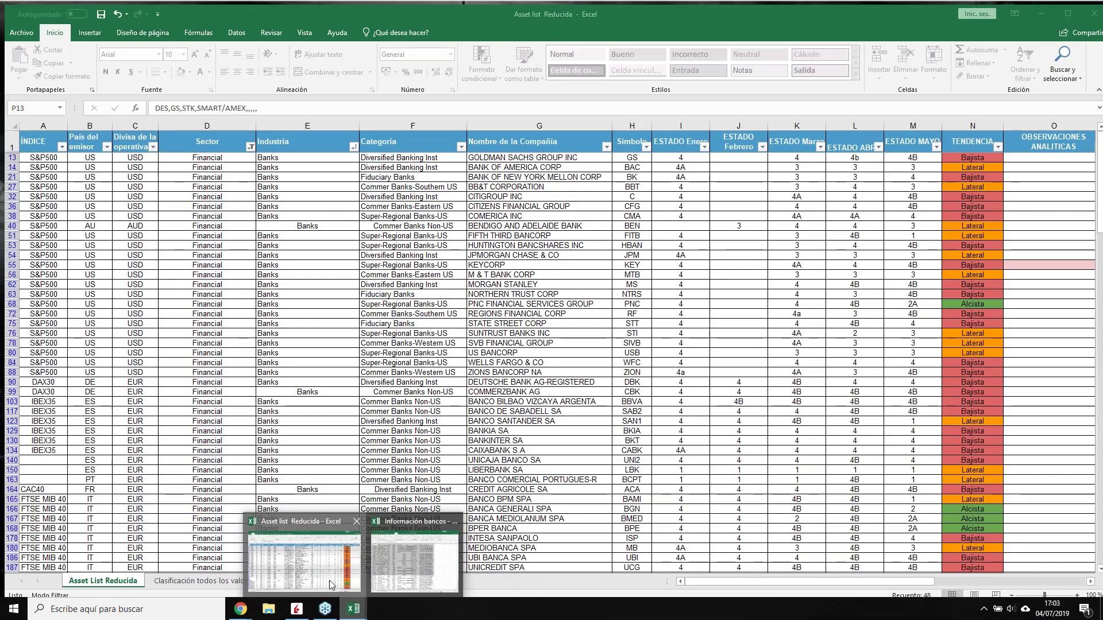
pyautogui.click(297, 552)
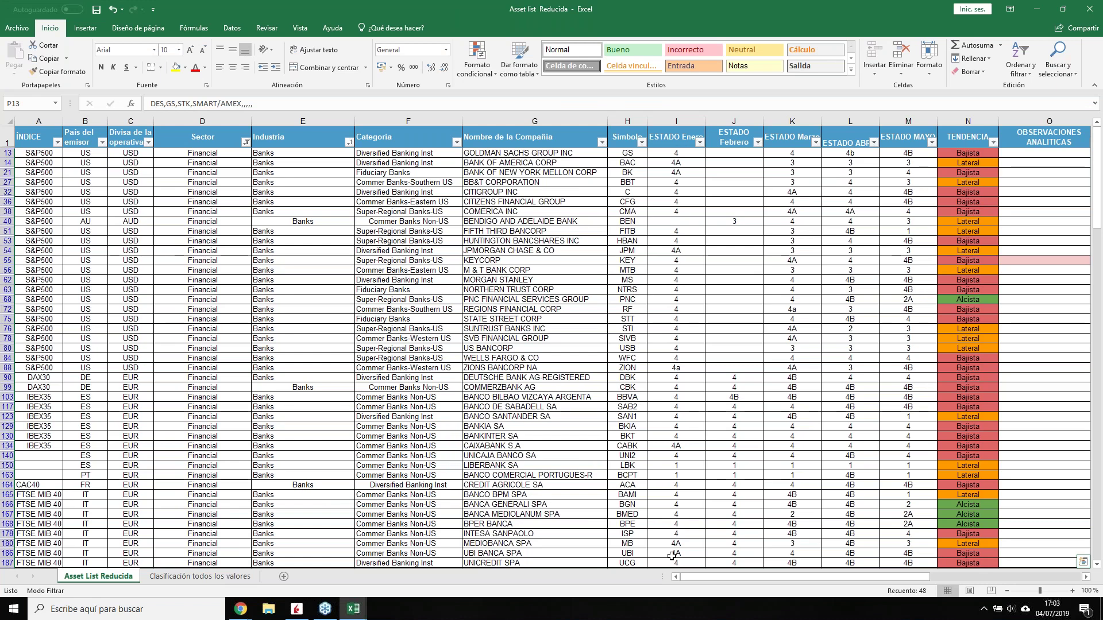
pyautogui.moveTo(713, 583); pyautogui.dragTo(705, 584)
pyautogui.hscroll(3, 765, 269)
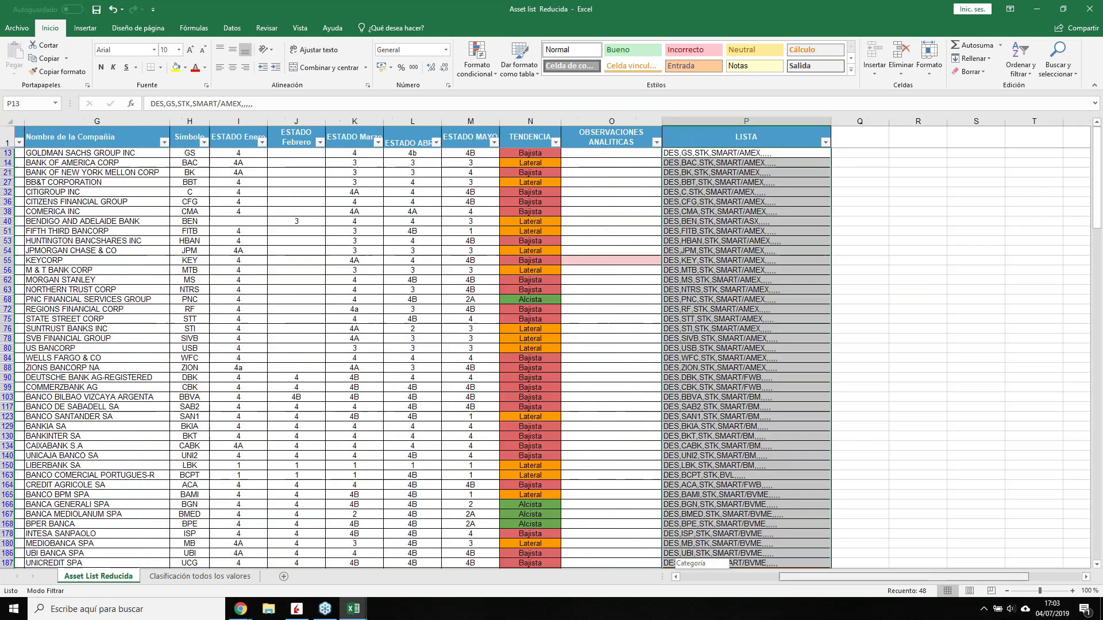
pyautogui.moveTo(756, 152); pyautogui.dragTo(782, 497)
pyautogui.moveTo(782, 497); pyautogui.dragTo(811, 567)
pyautogui.hotkey('ctrl', 'c')
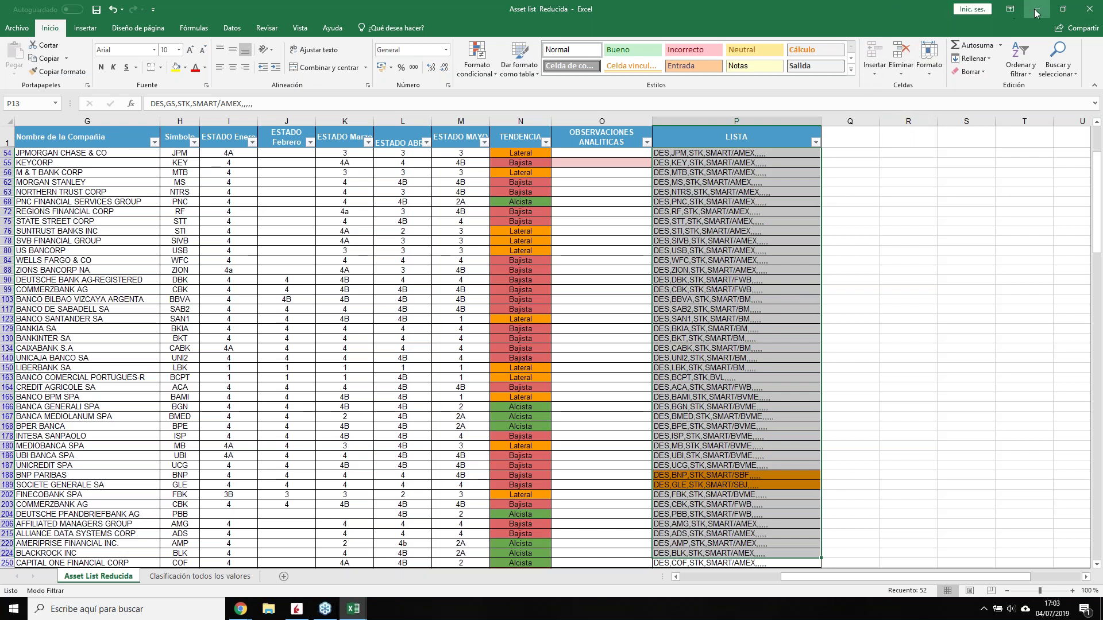
pyautogui.click(353, 609)
# - Switch to Chrome, open the Blackbird Clientes page in a new tab and enlarge the browser to fill the screen
pyautogui.moveTo(241, 608)
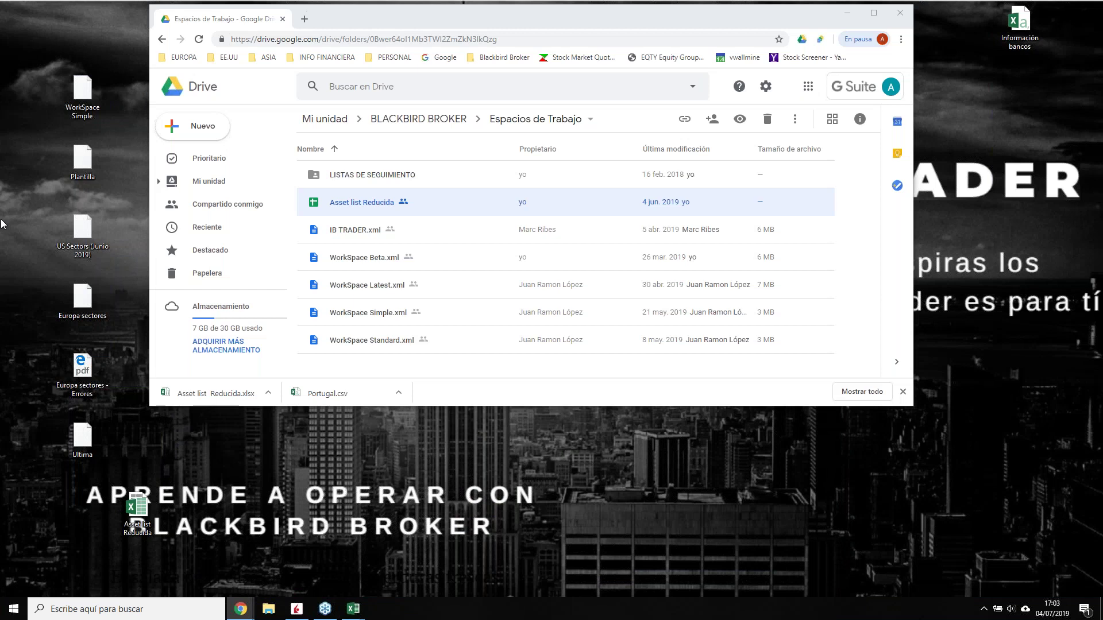
pyautogui.click(305, 20)
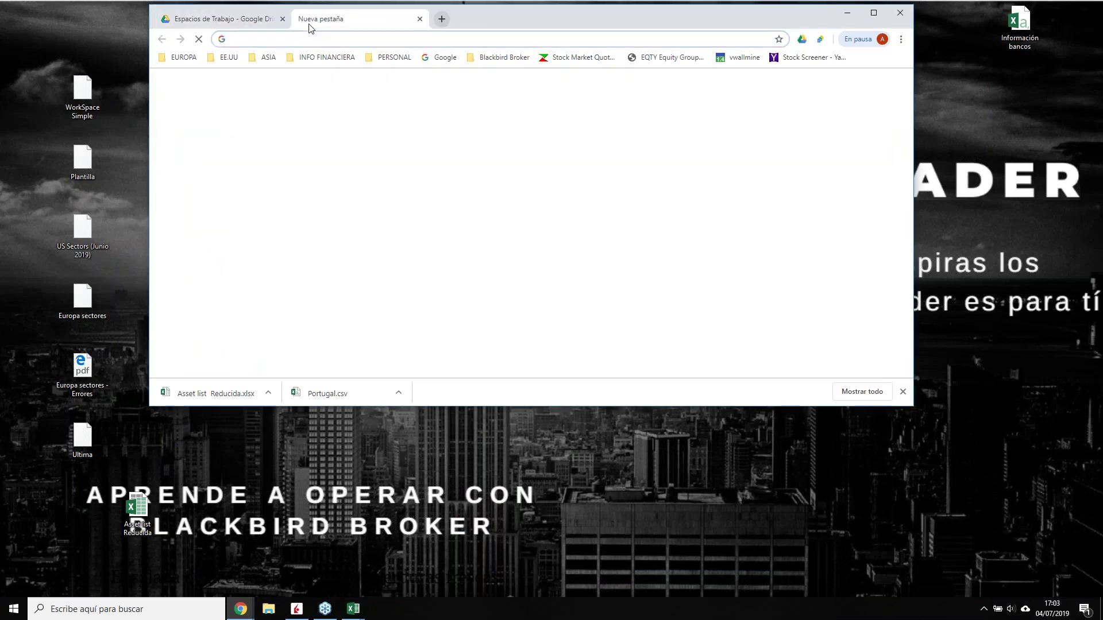
pyautogui.write('blackbird')
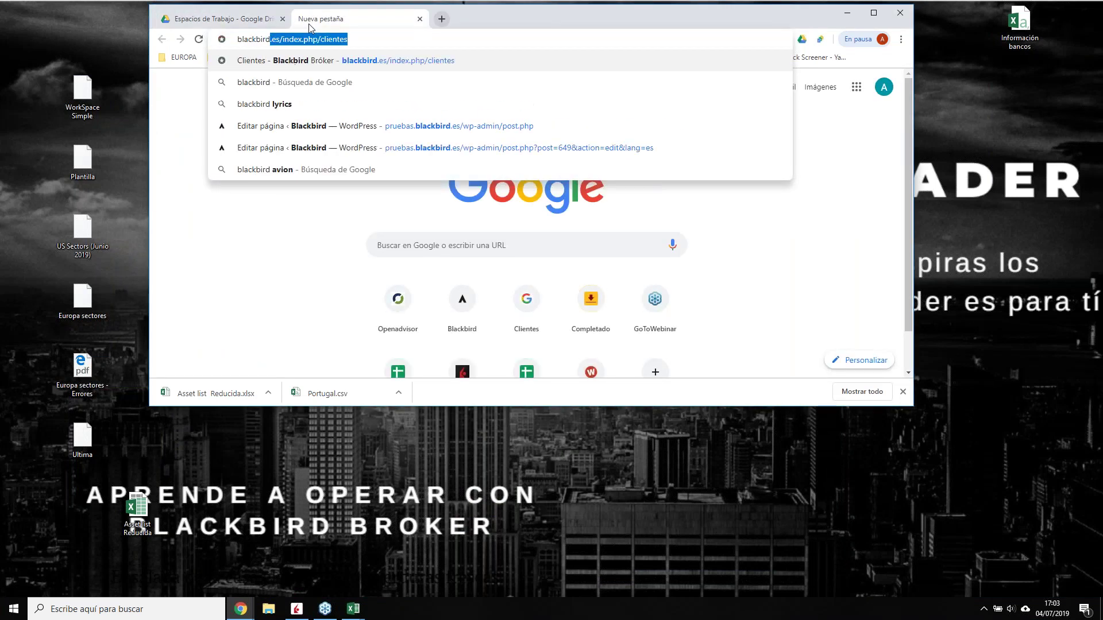
pyautogui.press('Return')
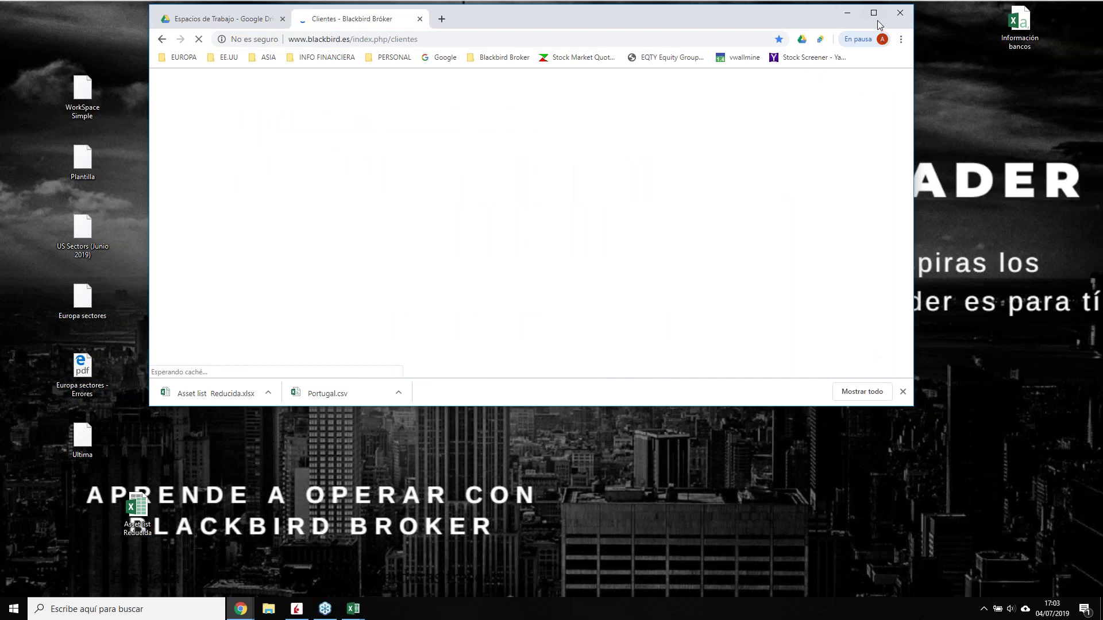
pyautogui.click(873, 13)
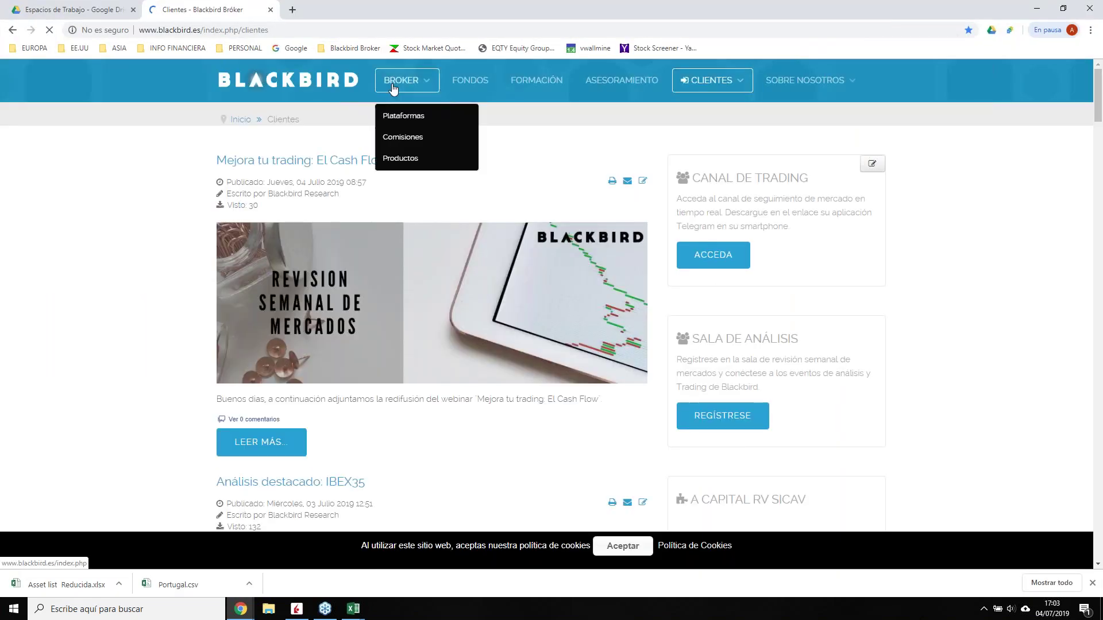
# - Go to the Blackbird home page and open the information on Comisiones
pyautogui.click(394, 88)
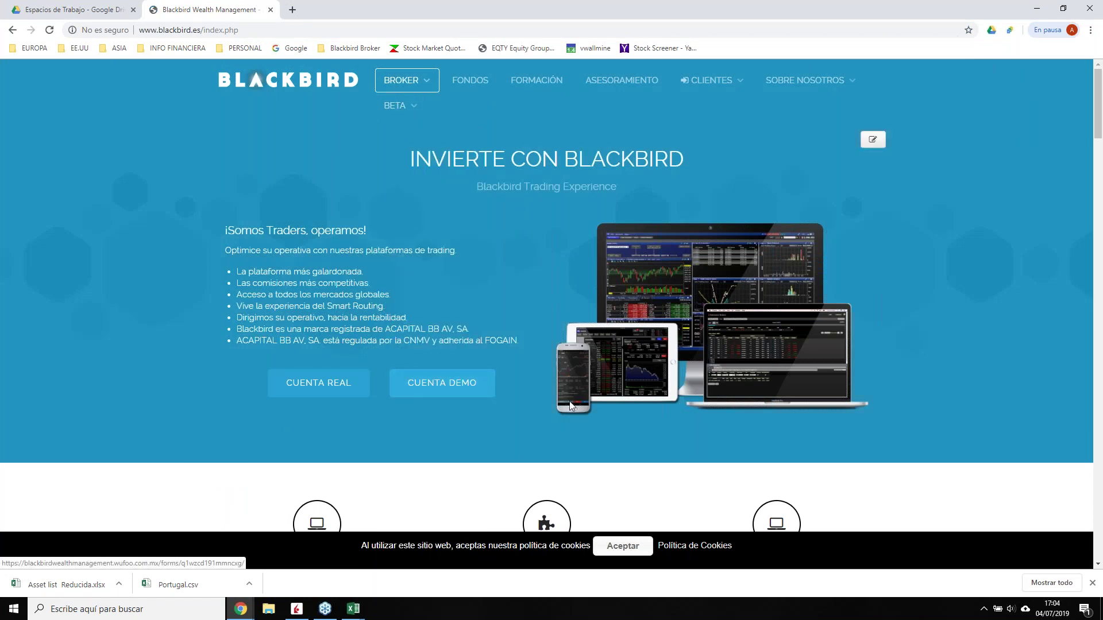
pyautogui.scroll(-3, 795, 477)
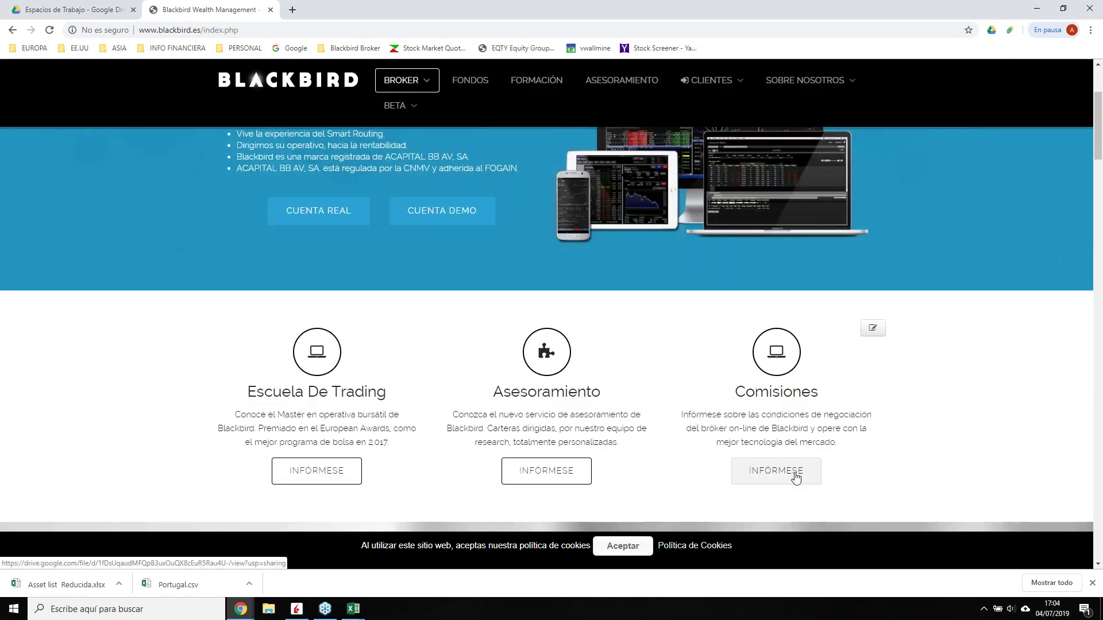
pyautogui.click(761, 477)
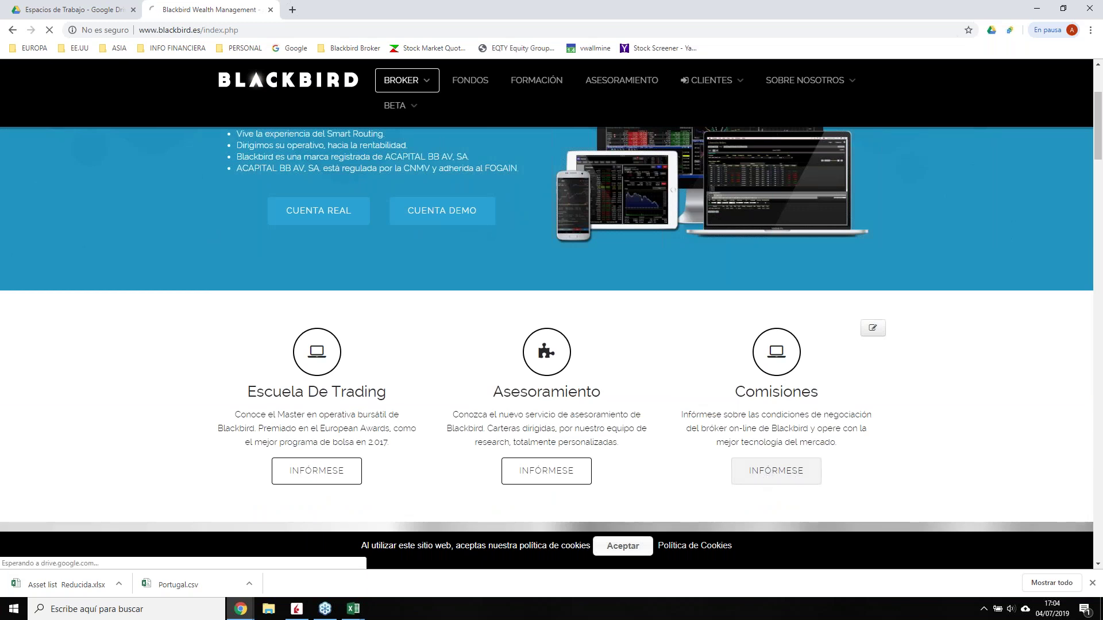
# - Review the rates in Folleto Tarifas Blackbtrader.pdf for index and stock CFDs, stocks, futures, options on futures, and options on indices and stocks
pyautogui.scroll(-8, 743, 430)
pyautogui.scroll(-10, 552, 315)
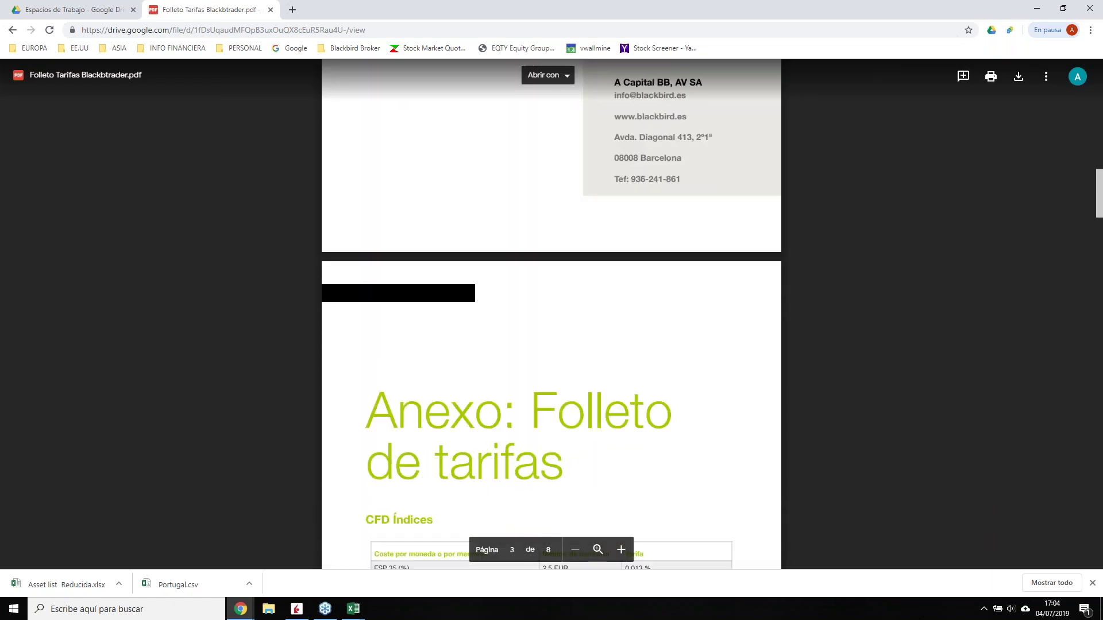
pyautogui.scroll(-3, 552, 314)
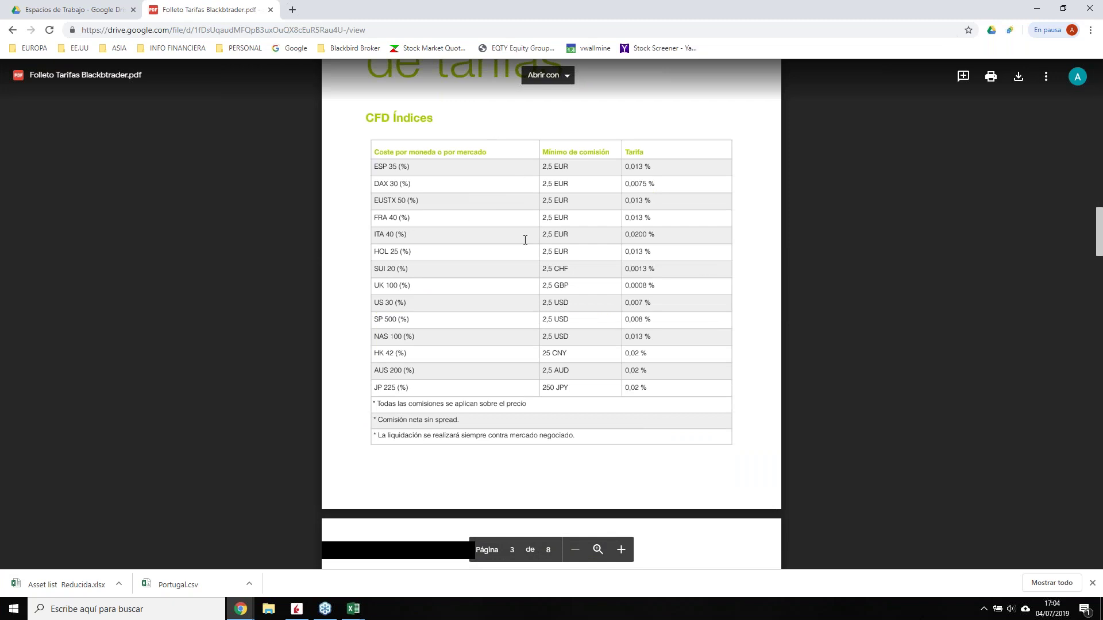
pyautogui.scroll(-4, 648, 314)
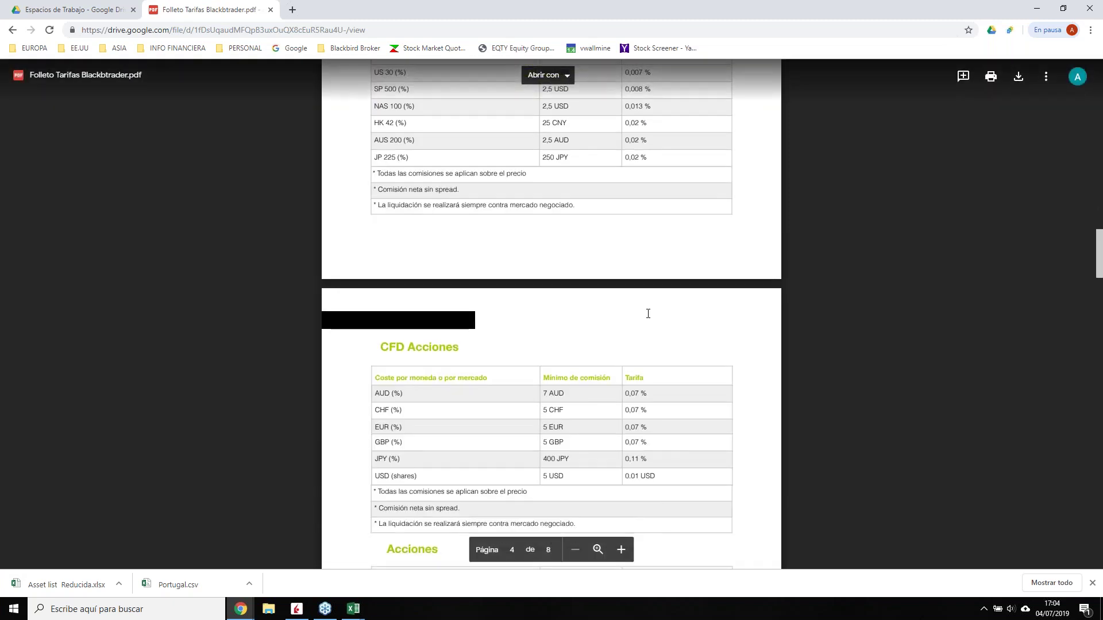
pyautogui.scroll(-5, 648, 314)
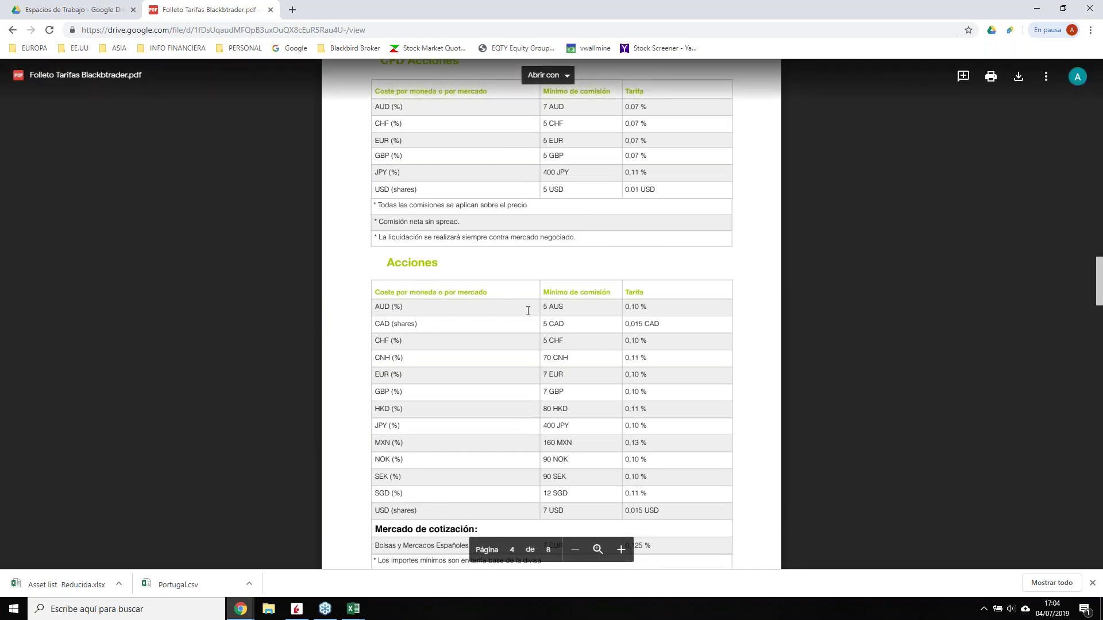
pyautogui.scroll(-4, 483, 423)
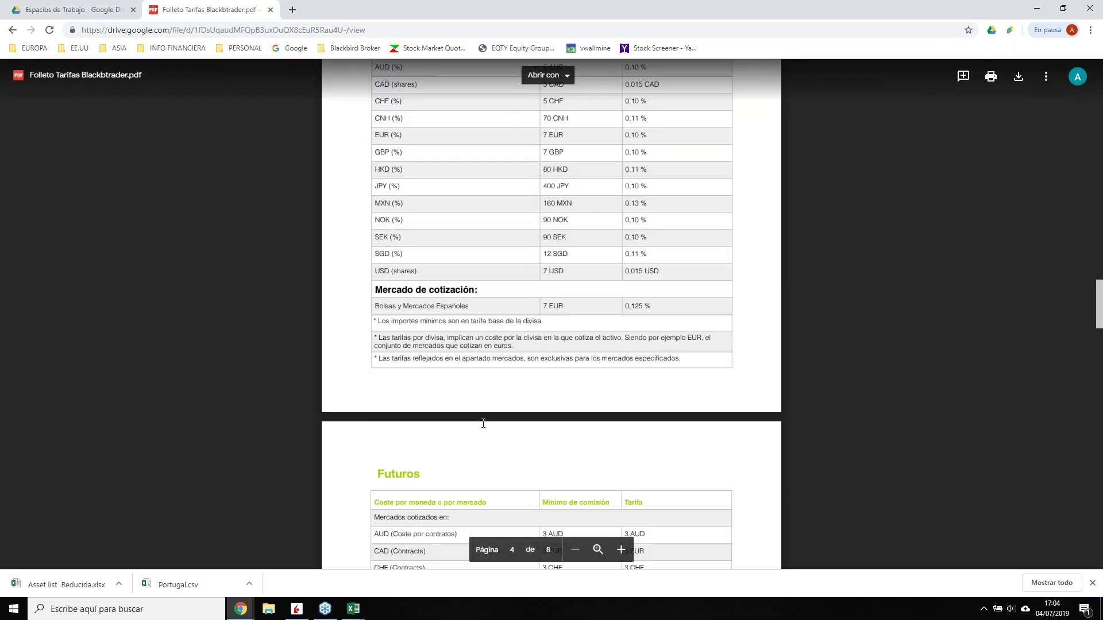
pyautogui.scroll(-7, 483, 423)
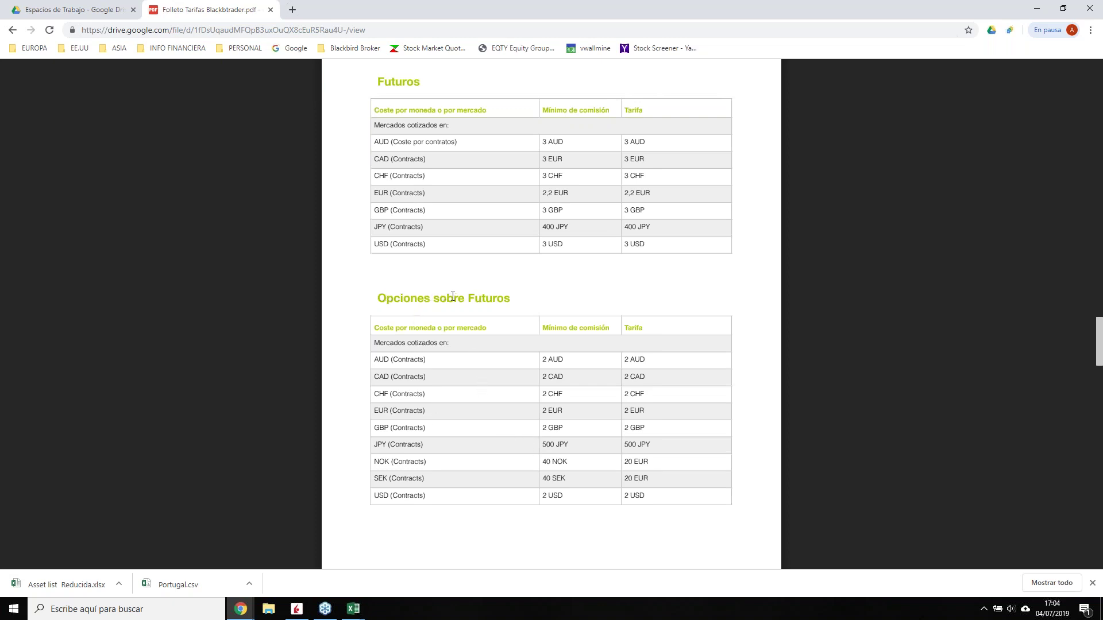
pyautogui.scroll(-7, 494, 330)
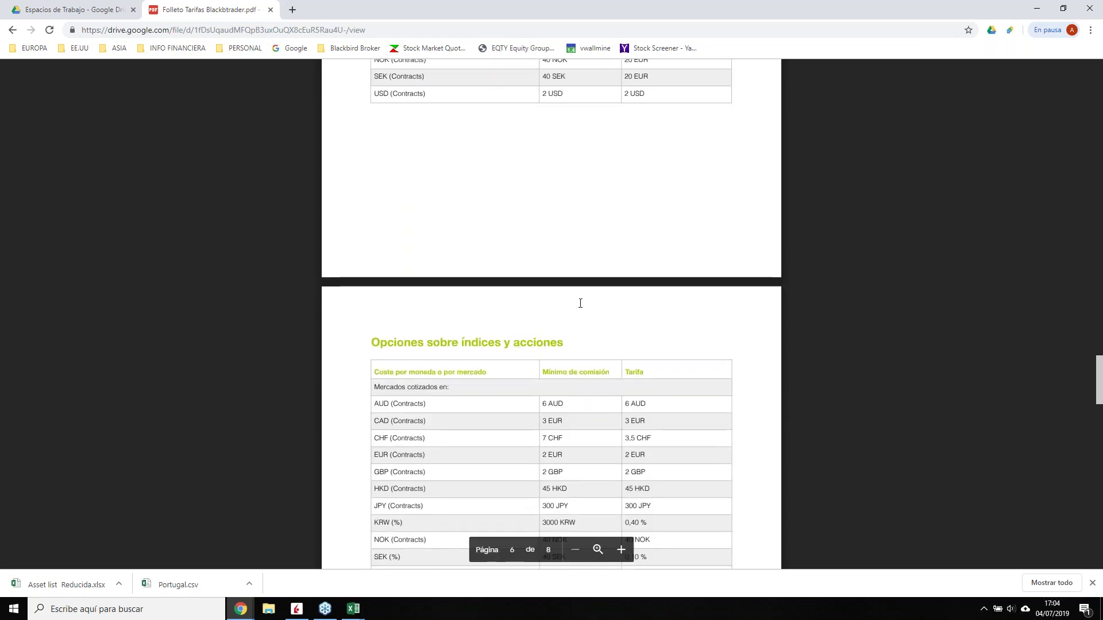
pyautogui.scroll(-2, 580, 303)
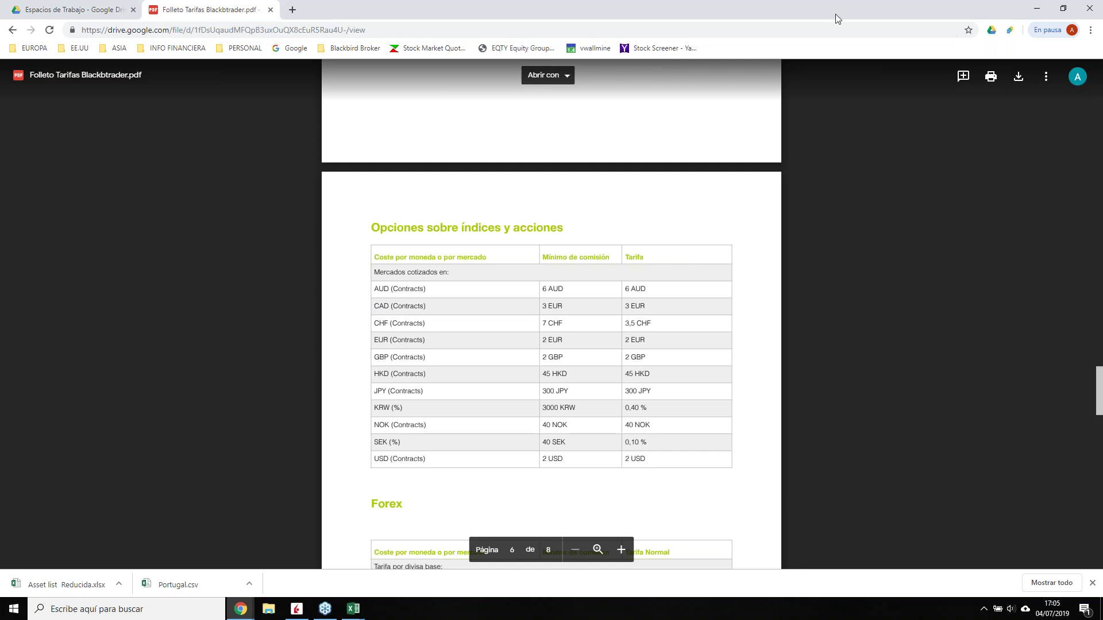
# - Minimize Chrome and bring Trader Workstation back up with its watchlists
pyautogui.click(1033, 5)
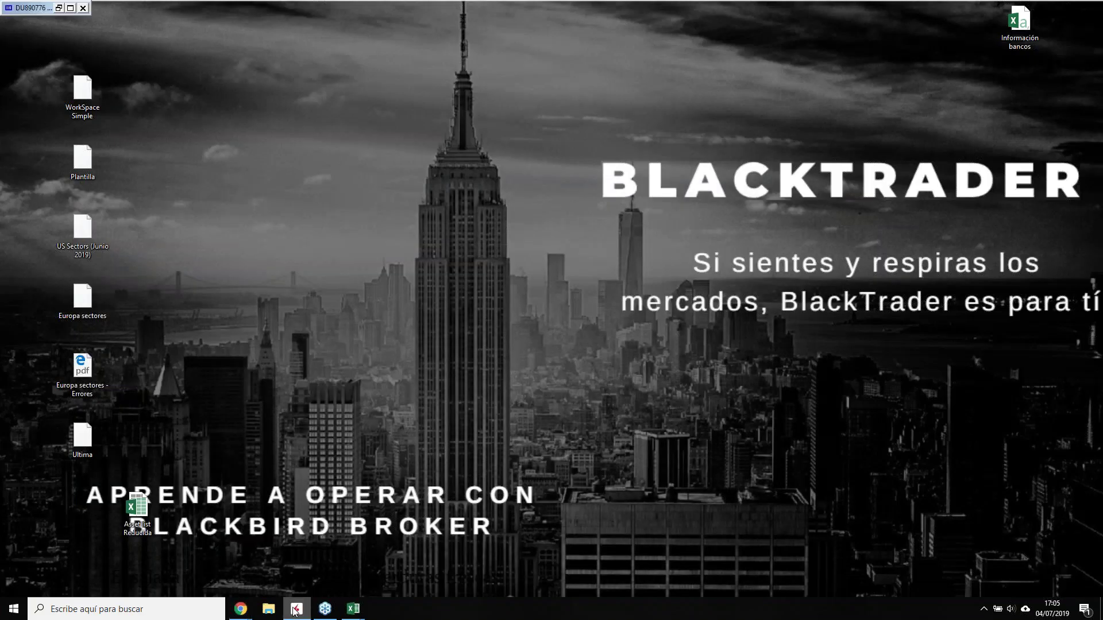
pyautogui.click(297, 608)
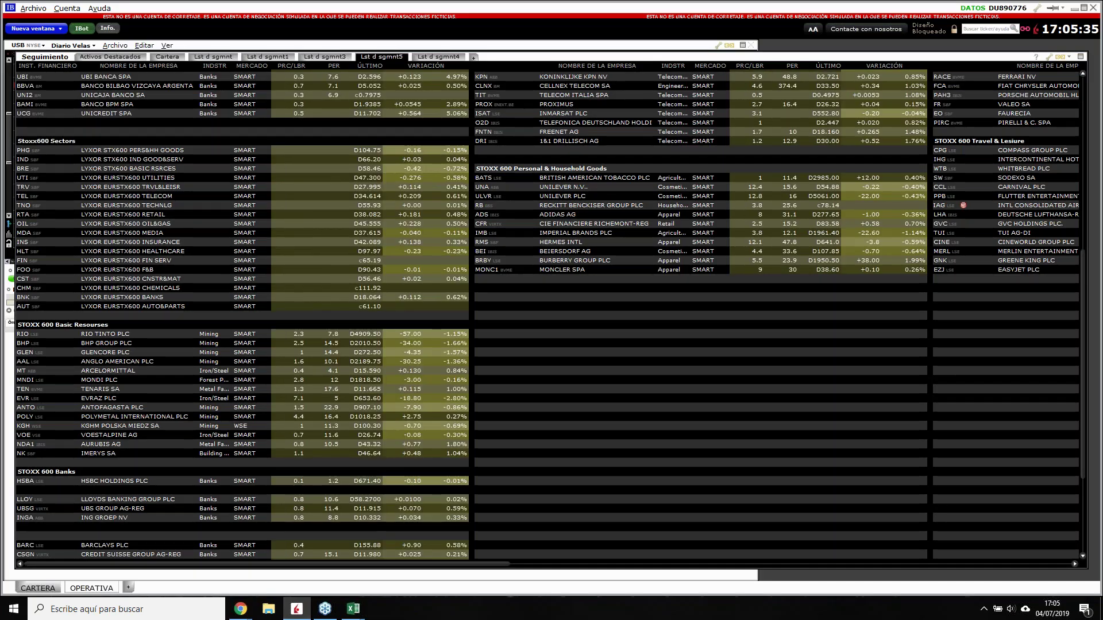